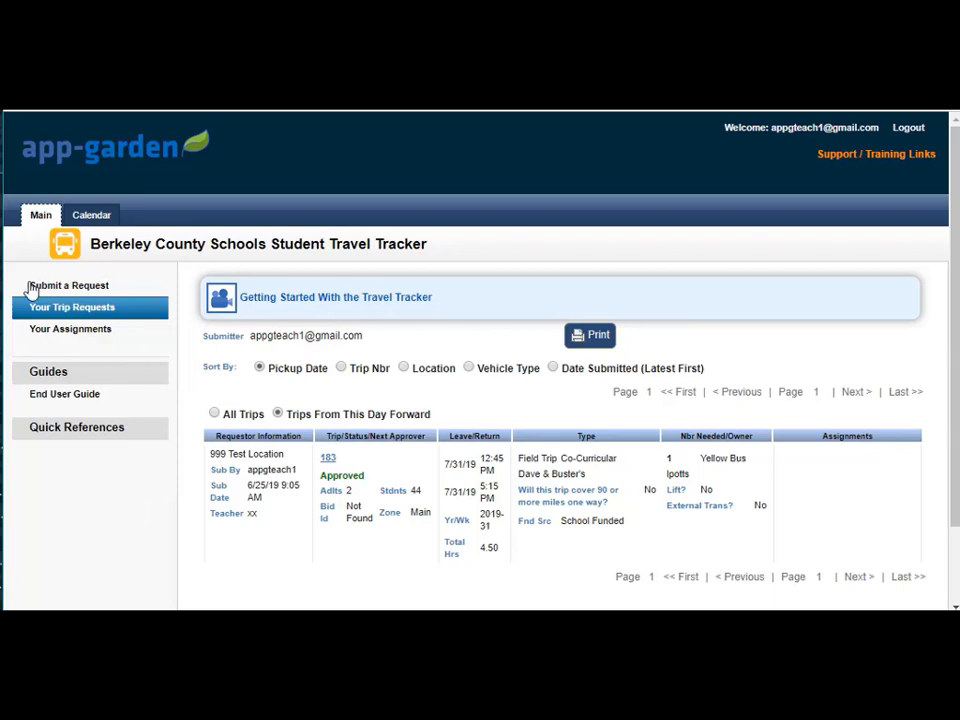
- Open the End User Guide and read its contents list and the section on submitting a field trip request
left_click(65, 400)
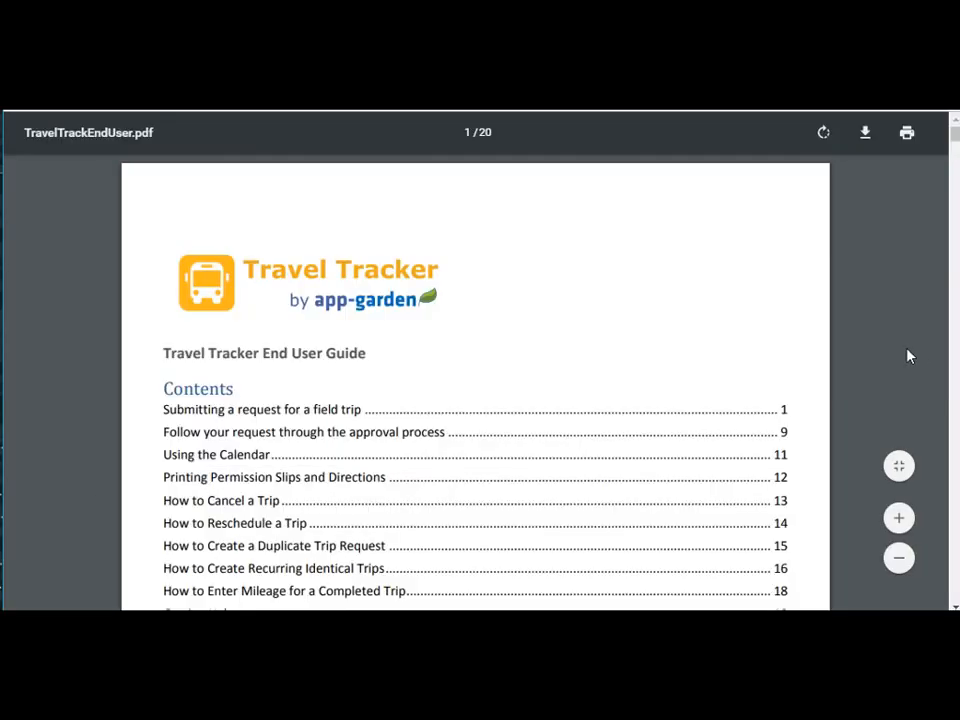
scroll(855, 314, "down", 1)
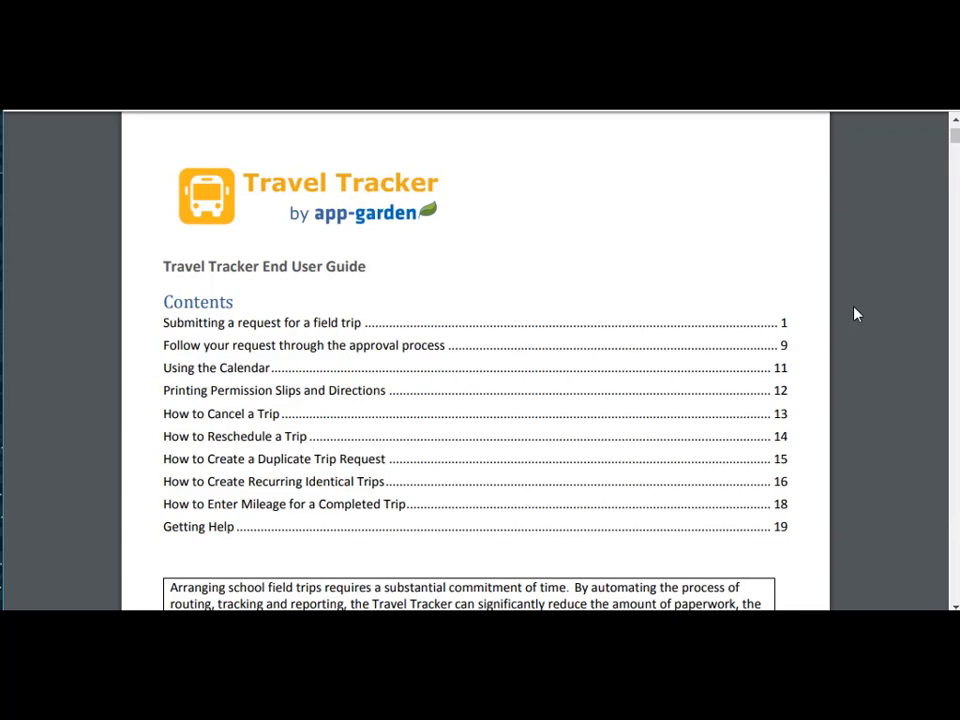
scroll(782, 360, "down", 2)
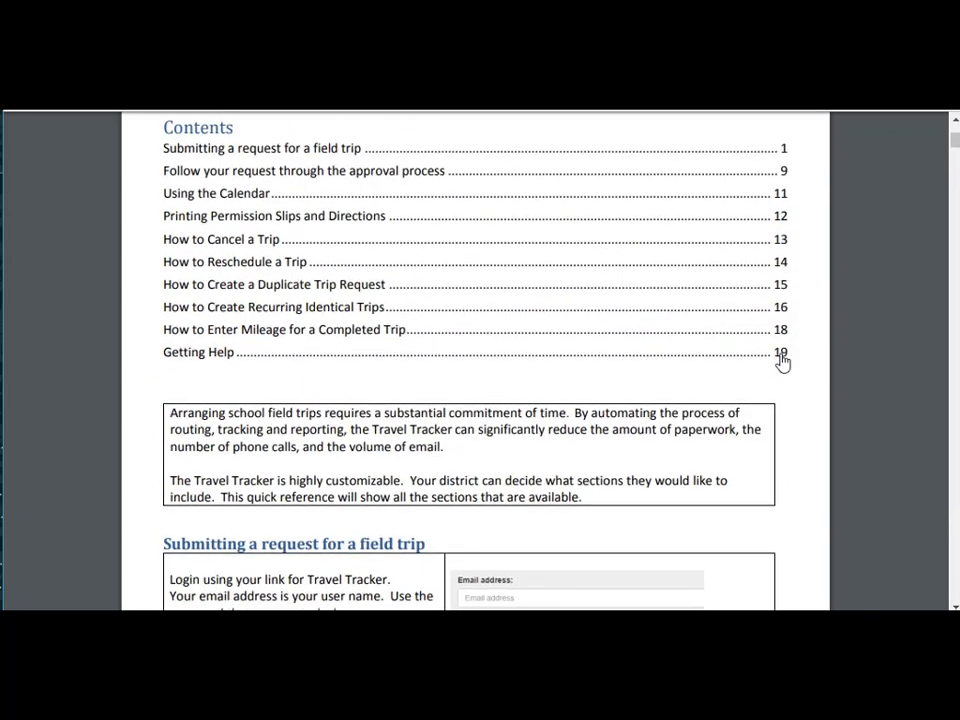
scroll(782, 360, "down", 10)
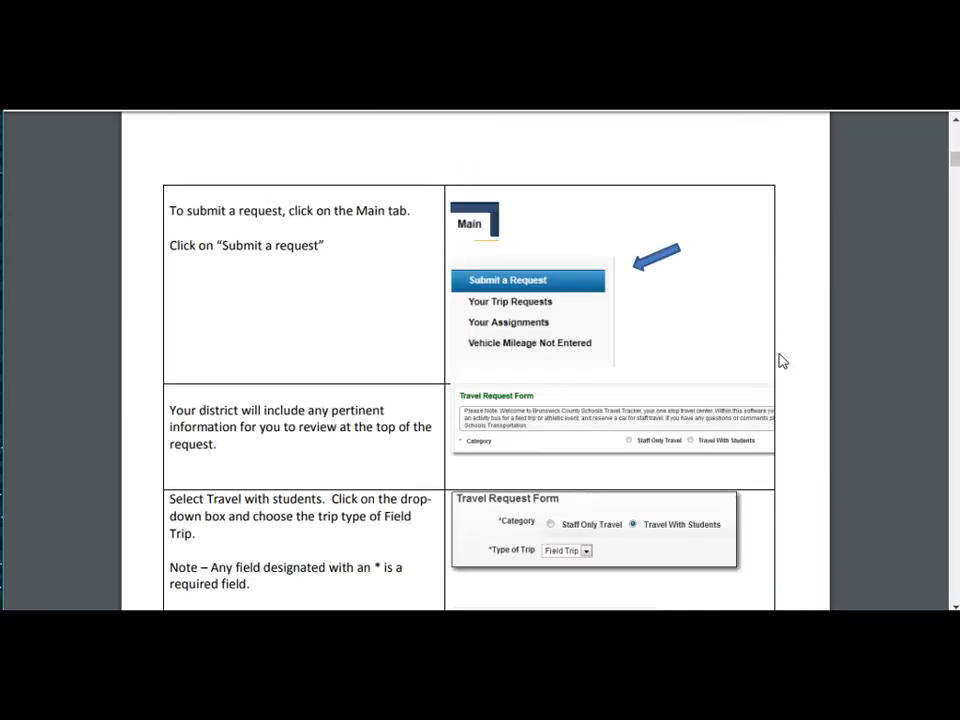
scroll(782, 360, "down", 12)
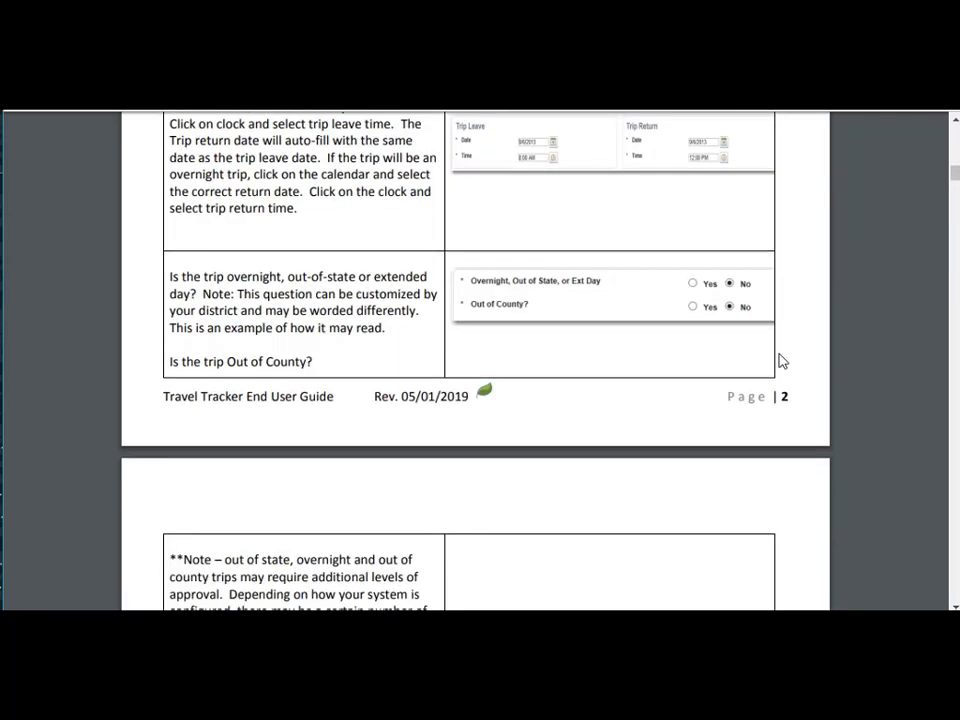
scroll(782, 360, "down", 9)
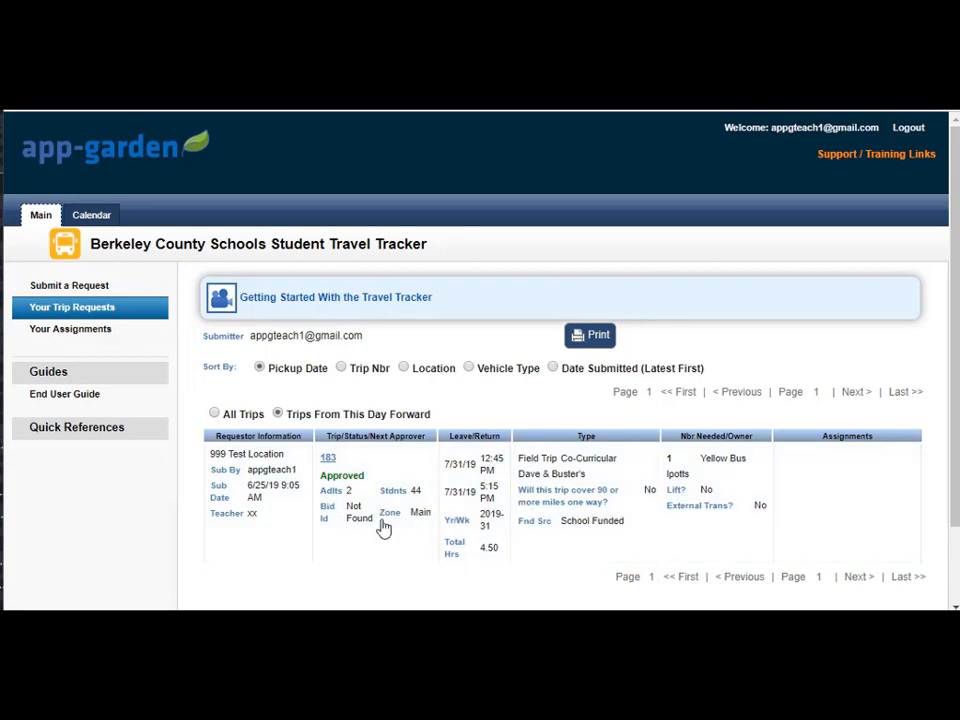
- Open the approved Dave & Buster's field trip request and examine its schedule, destination, funding, contact and participant details
left_click(287, 524)
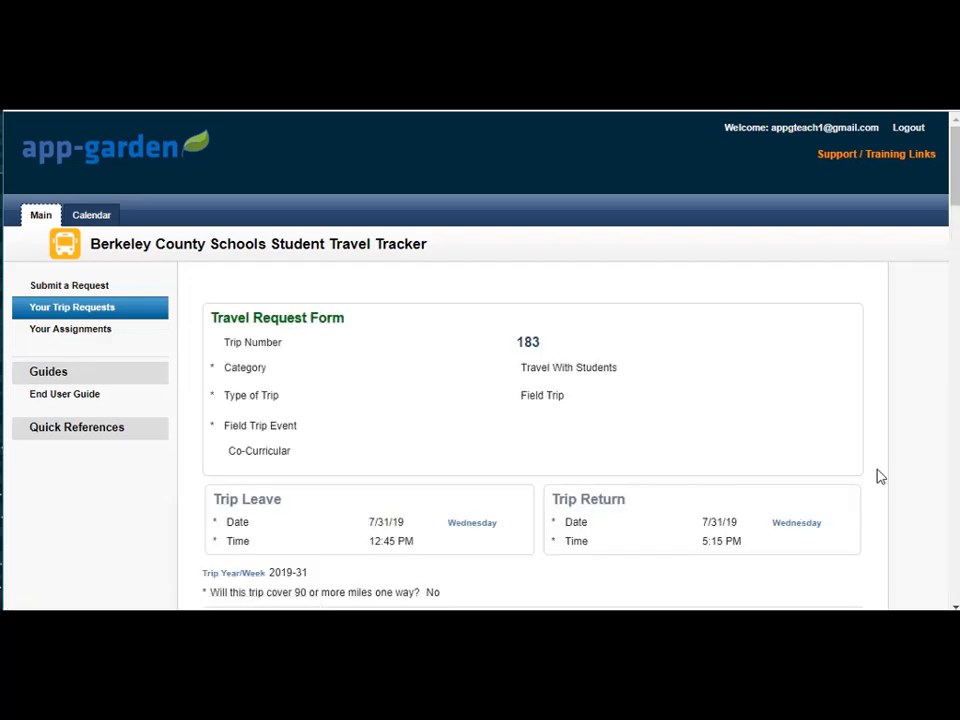
scroll(870, 467, "down", 1)
scroll(871, 469, "down", 2)
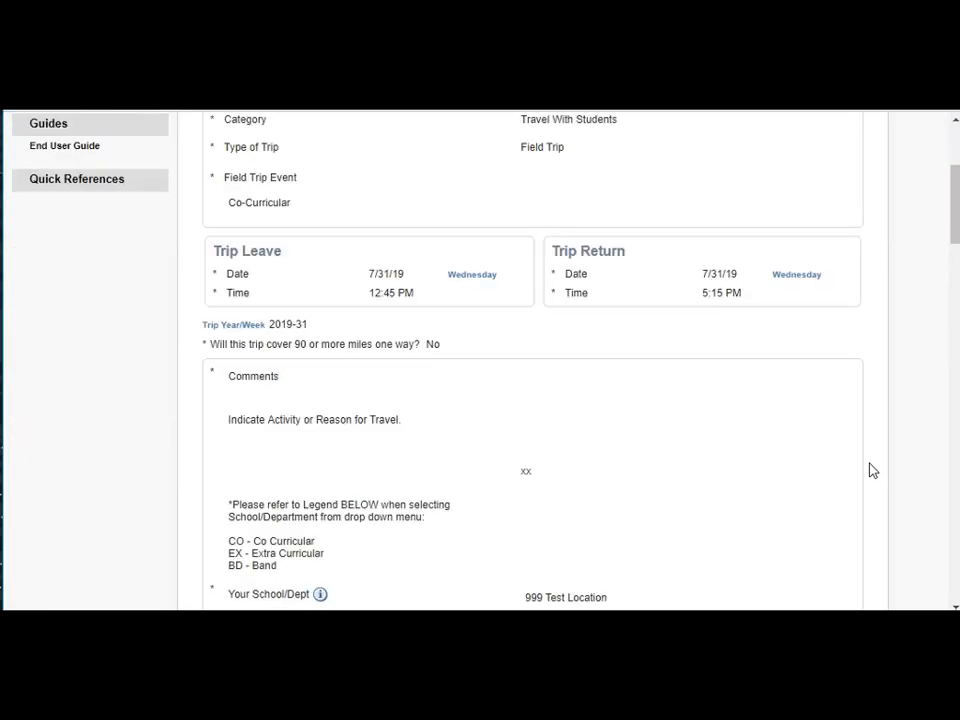
scroll(871, 469, "down", 1)
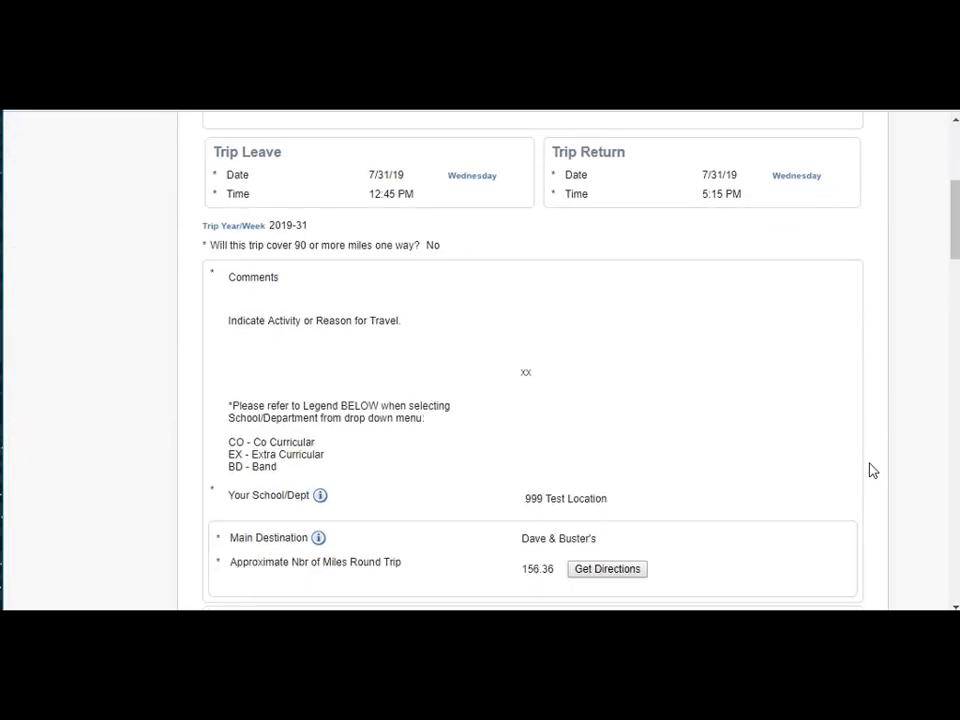
scroll(870, 470, "down", 2)
scroll(870, 470, "down", 1)
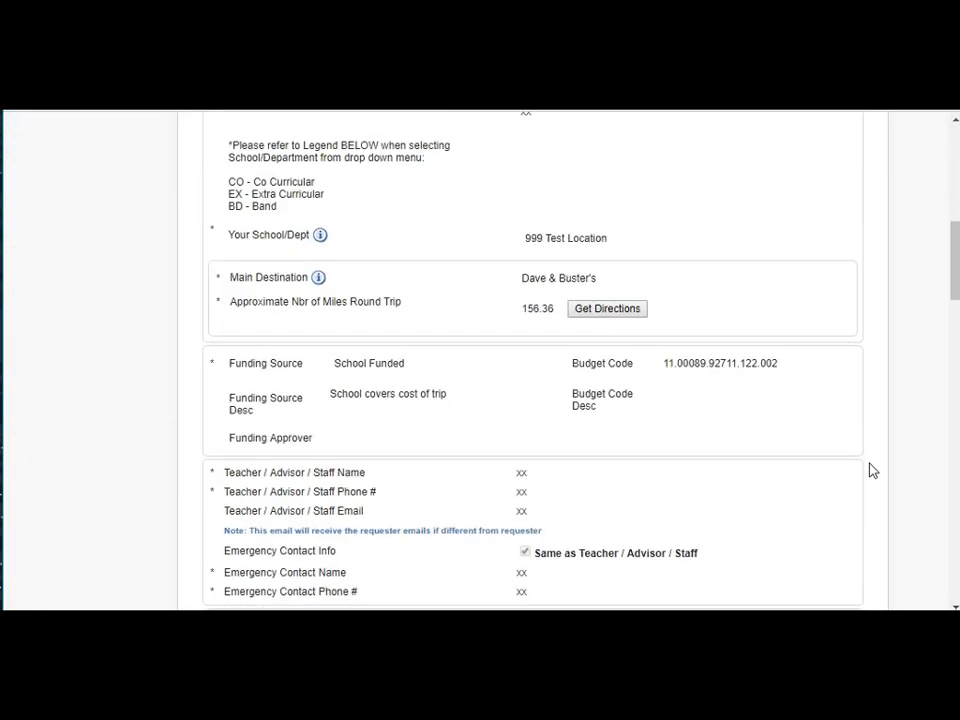
scroll(870, 470, "down", 2)
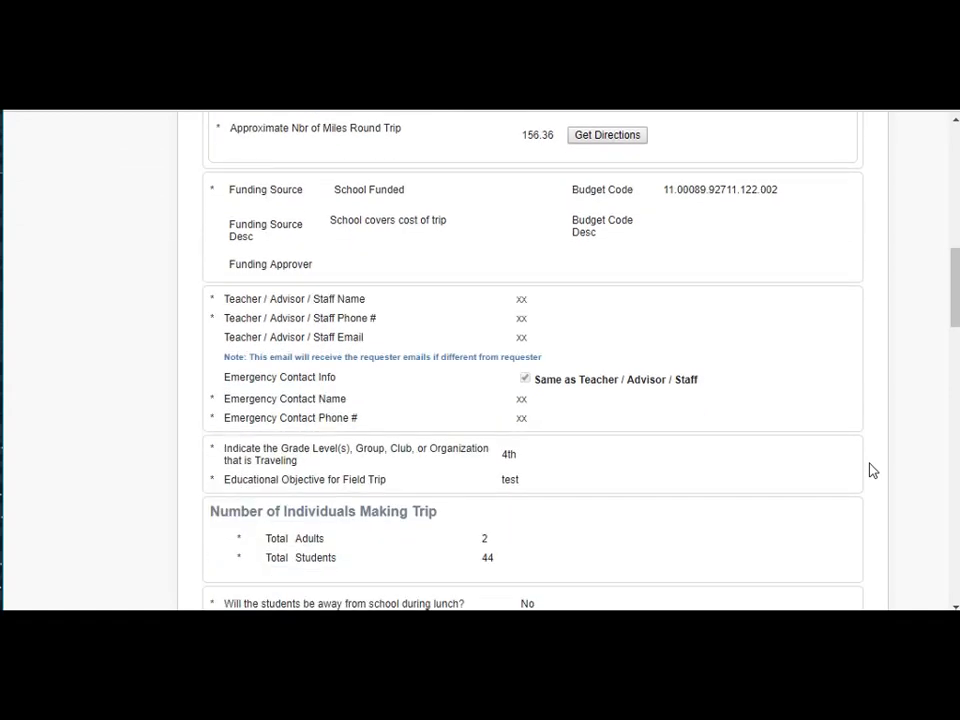
scroll(871, 469, "down", 2)
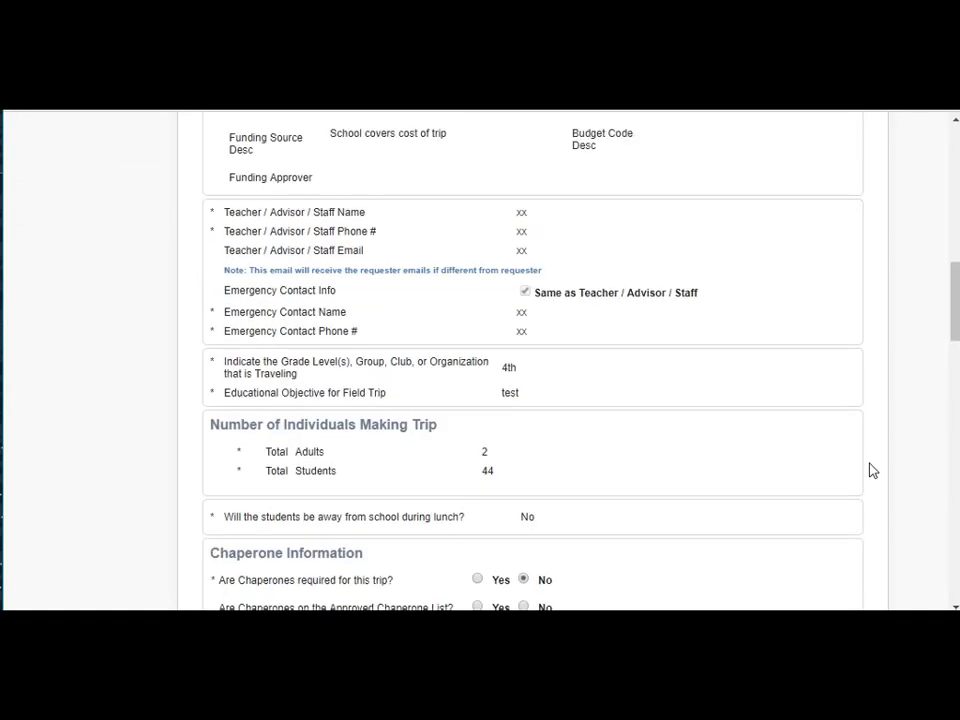
scroll(871, 469, "down", 1)
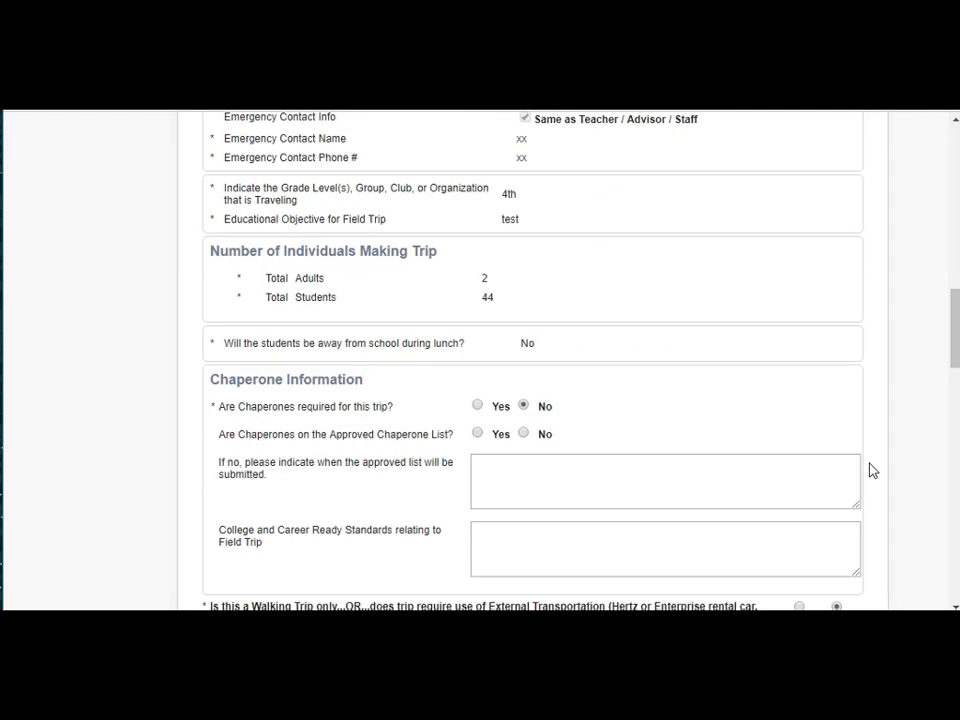
- Examine the request's chaperone, vehicle, approval and history sections, then open its email option
scroll(871, 470, "down", 2)
scroll(871, 470, "down", 2)
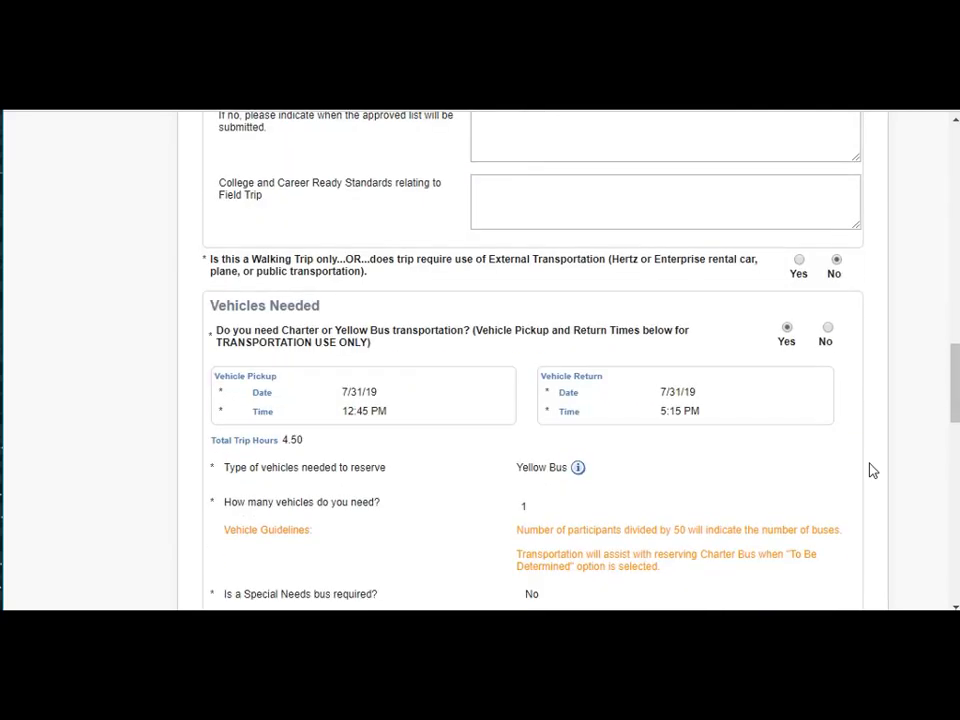
scroll(871, 469, "down", 3)
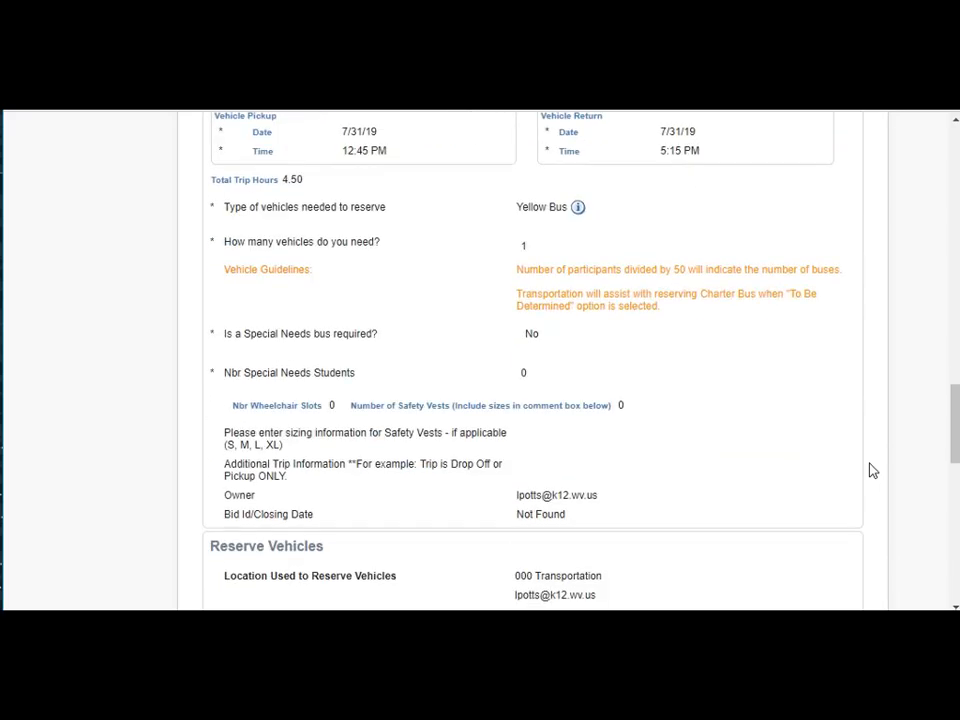
scroll(871, 470, "down", 2)
scroll(871, 470, "down", 3)
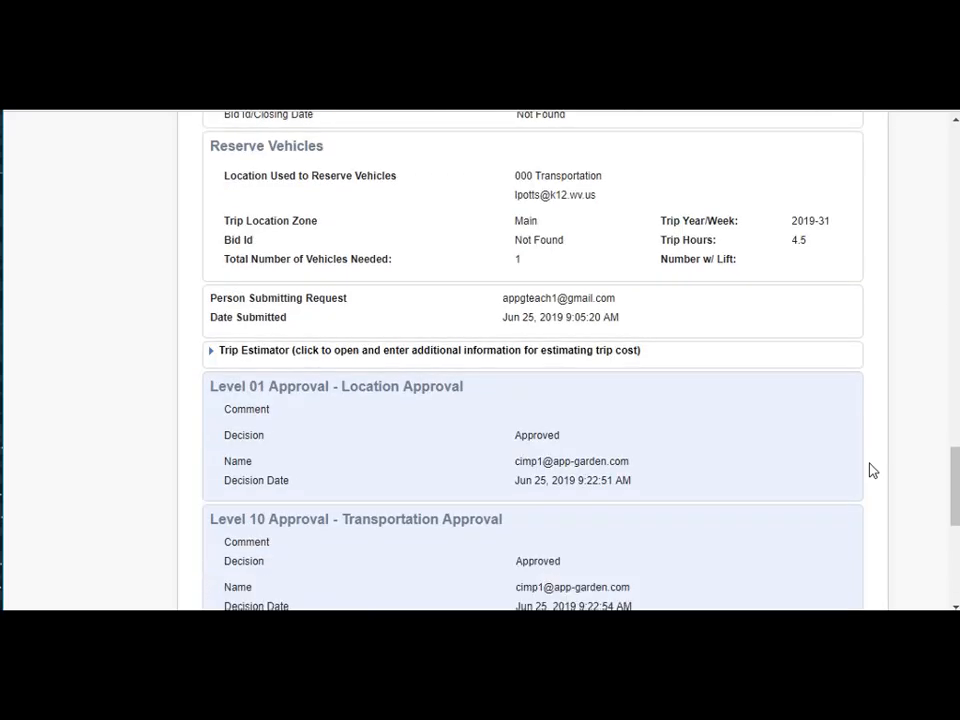
scroll(871, 470, "down", 2)
scroll(871, 470, "down", 1)
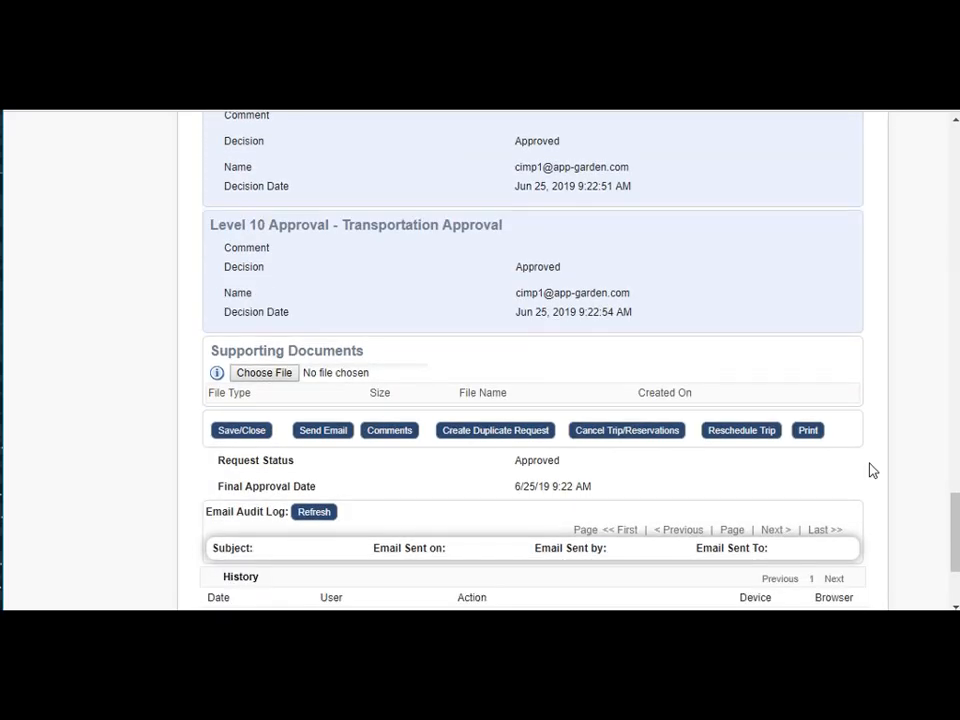
scroll(871, 469, "down", 1)
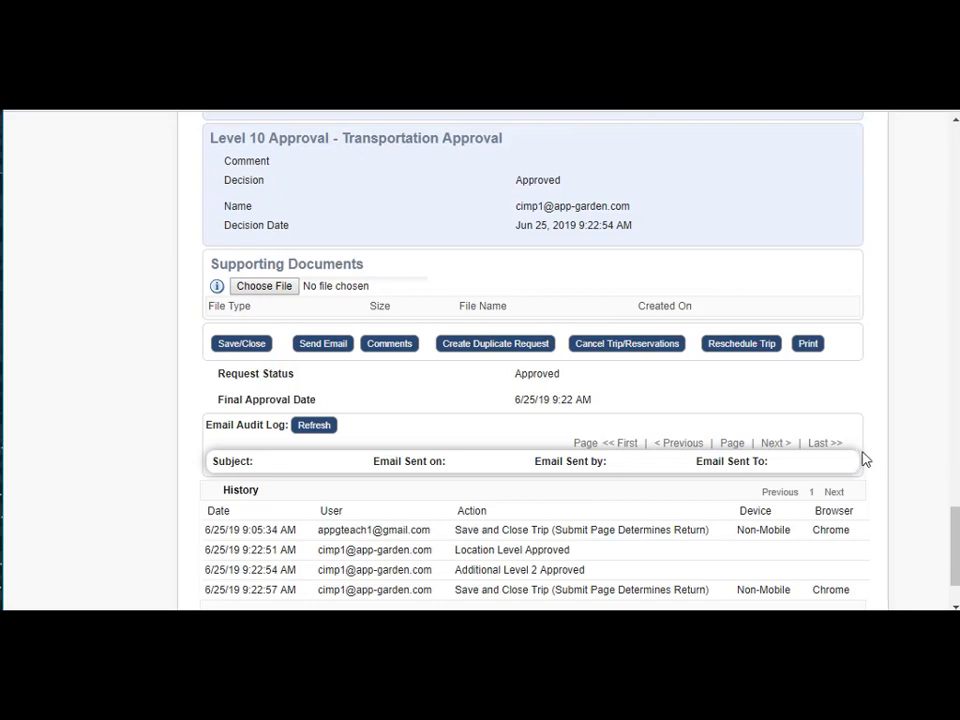
left_click(318, 345)
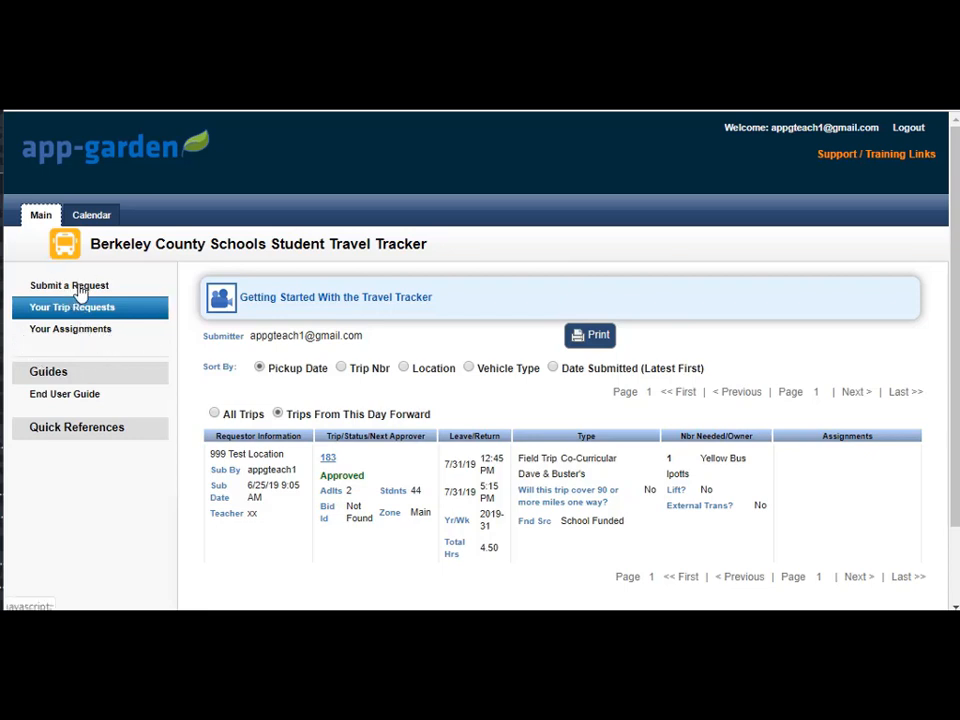
- Start a new travel request, review the trip guidelines and set the type of trip to Field Trip
left_click(80, 290)
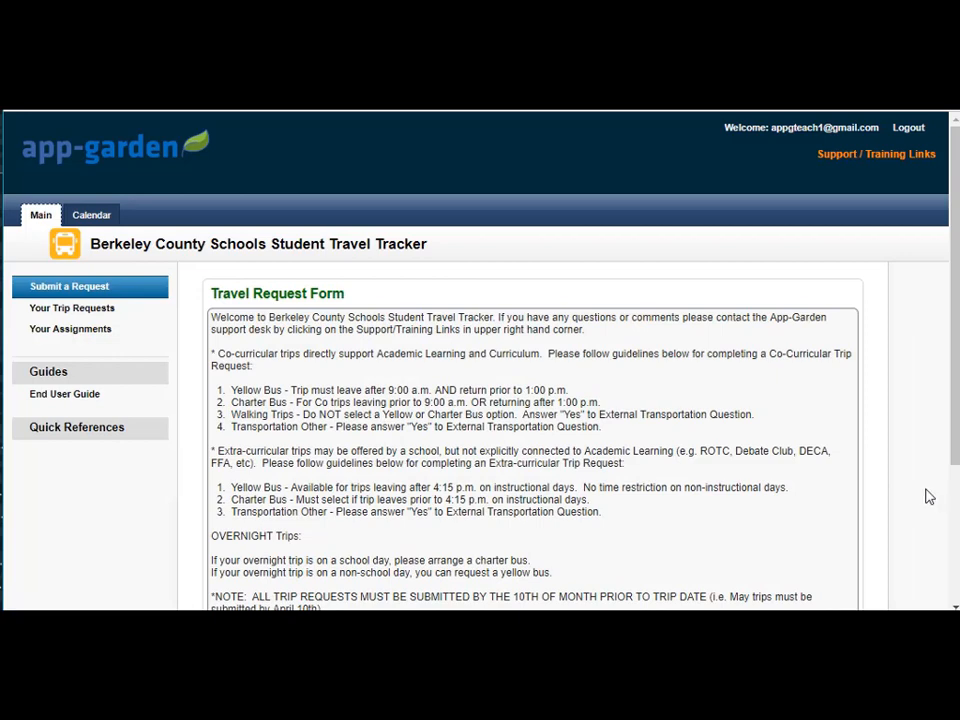
scroll(928, 497, "down", 1)
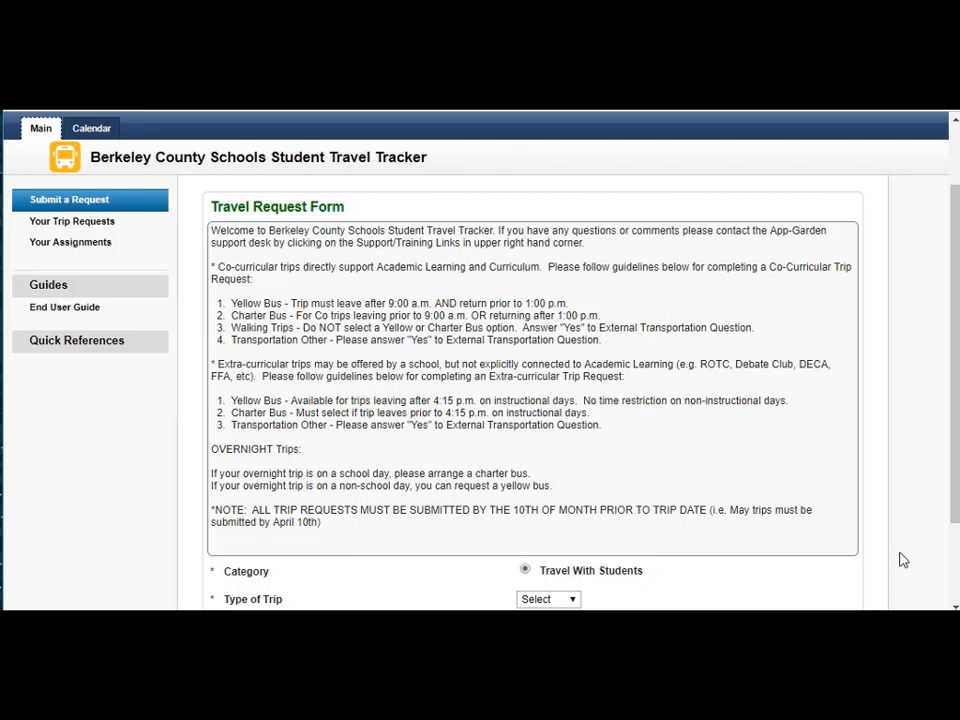
scroll(903, 560, "down", 2)
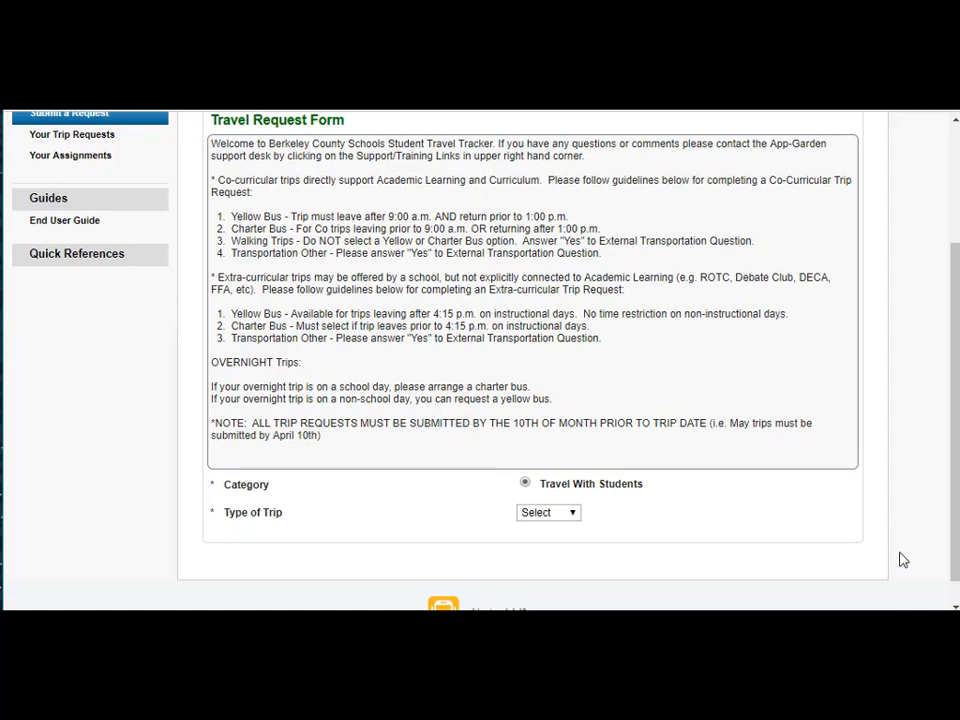
scroll(903, 560, "down", 1)
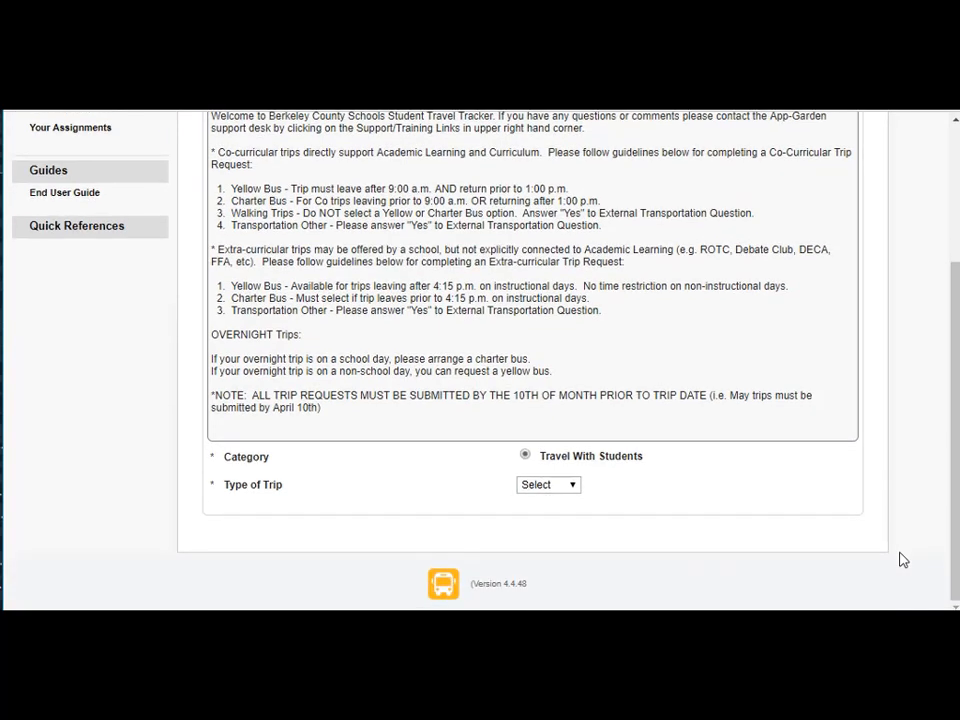
left_click(576, 487)
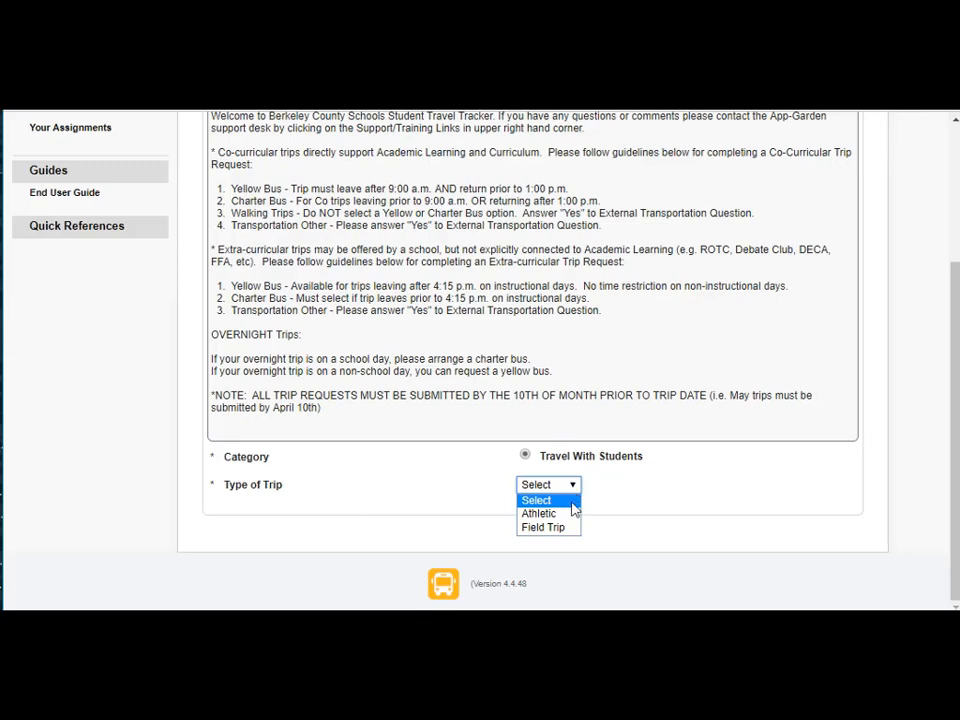
left_click(570, 527)
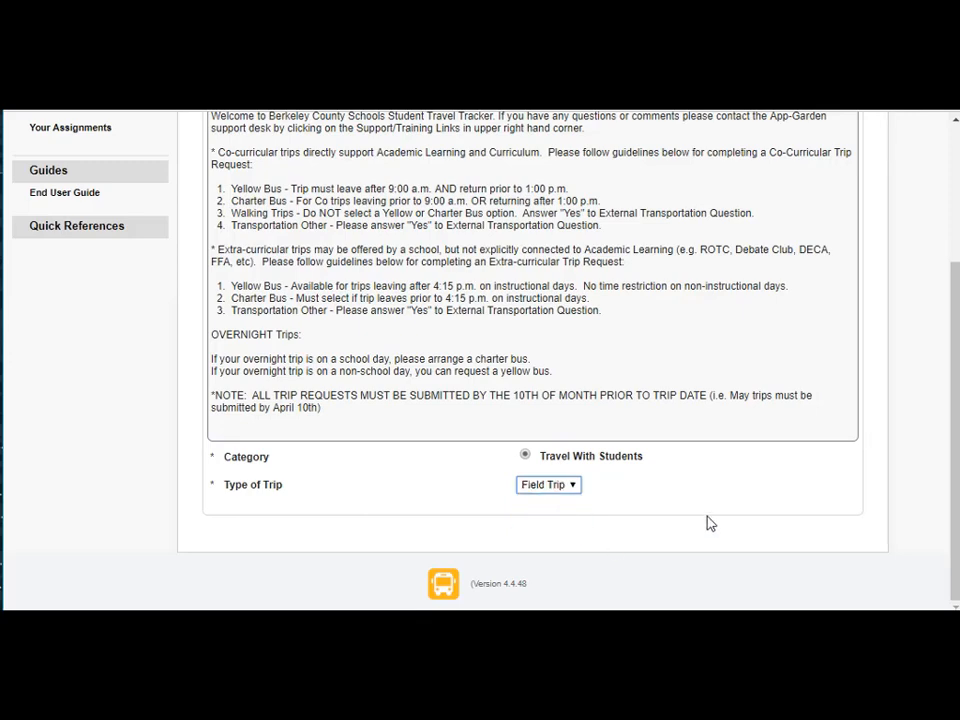
- Set the trip leave date to 7/31/2019 for the co-curricular field trip
scroll(786, 510, "down", 1)
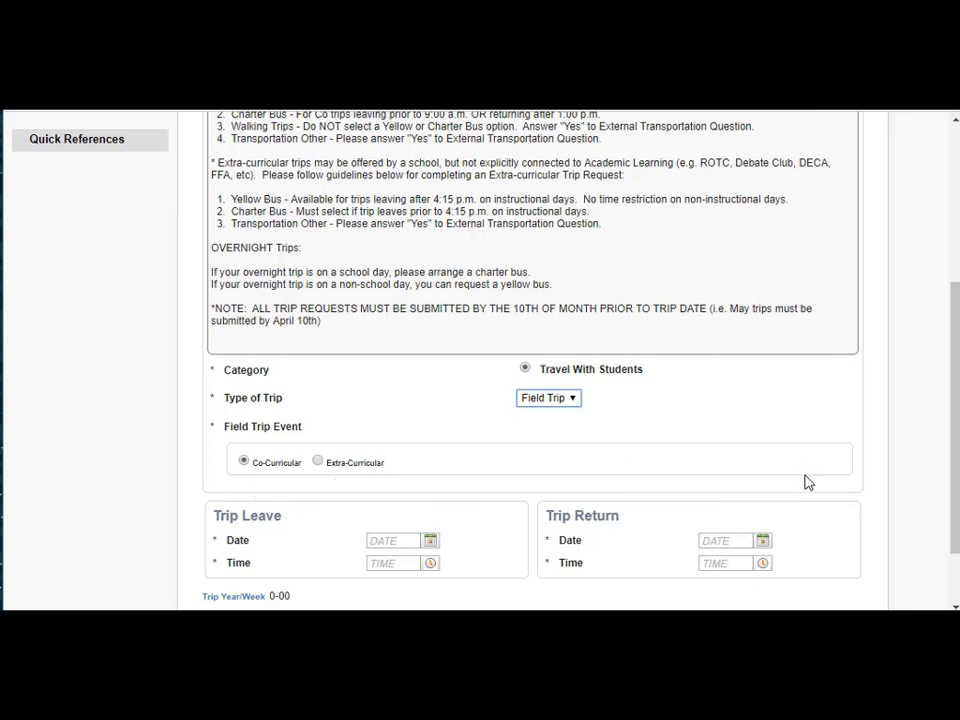
scroll(808, 482, "down", 2)
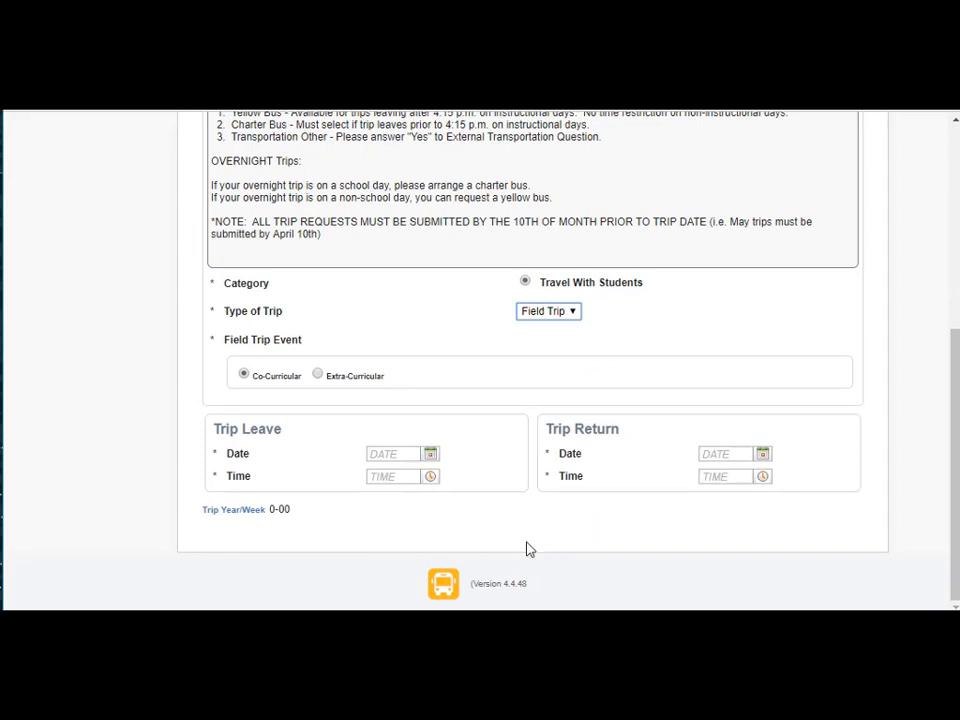
left_click(431, 456)
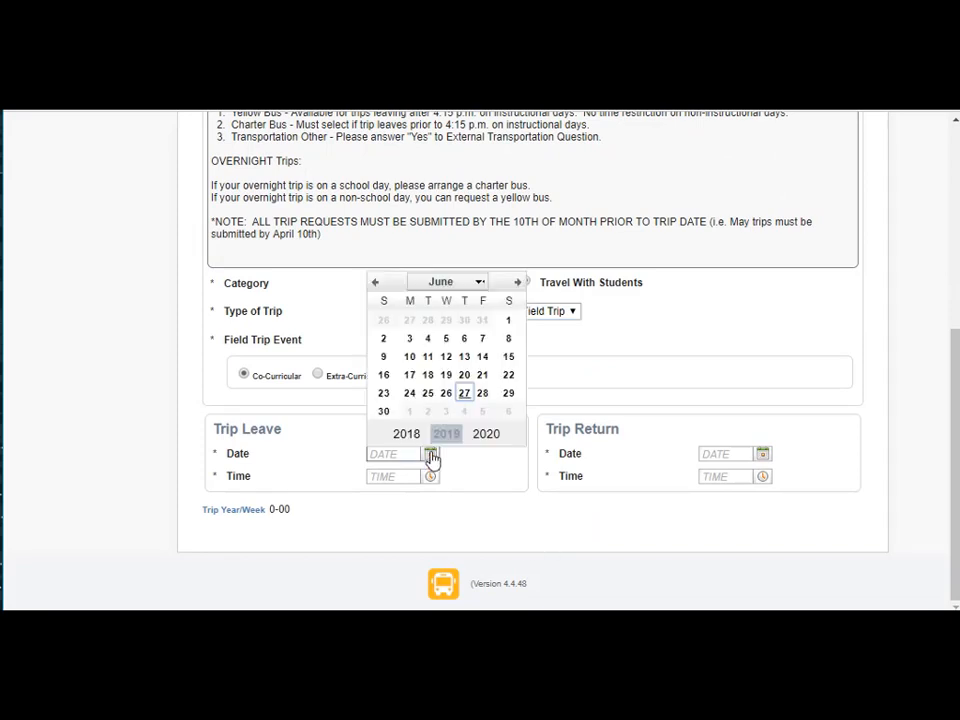
left_click(480, 287)
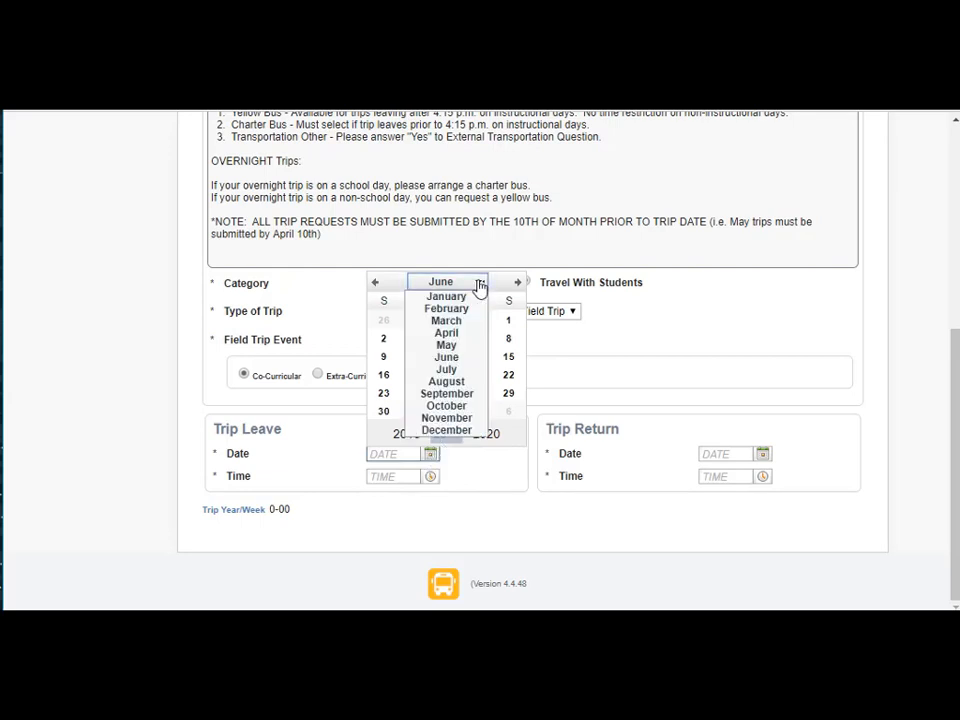
left_click(480, 286)
left_click(518, 286)
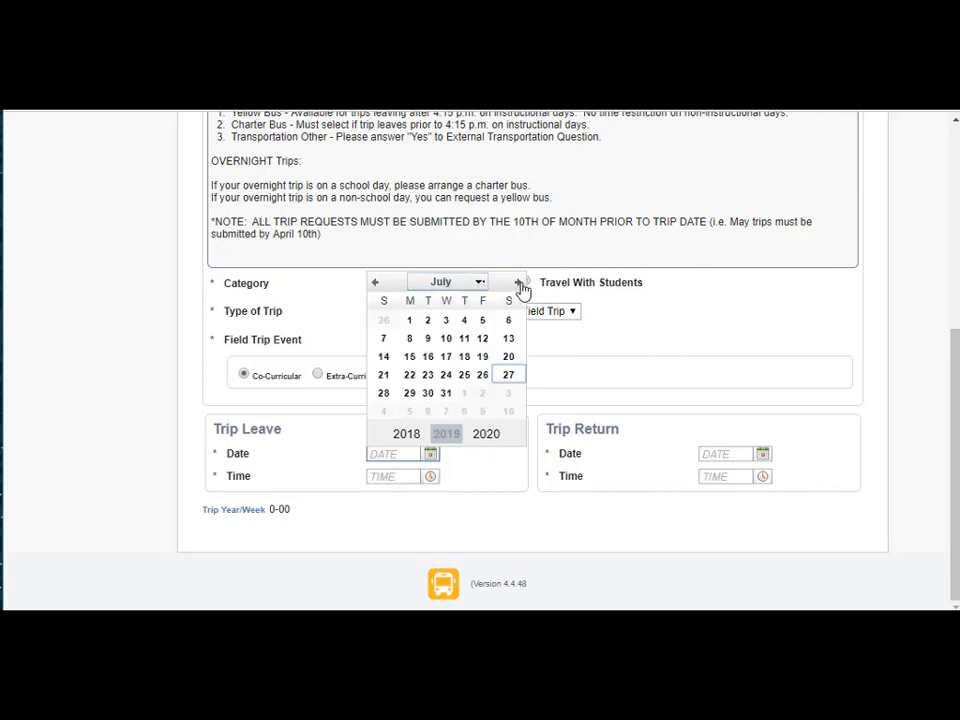
left_click(446, 395)
left_click(462, 407)
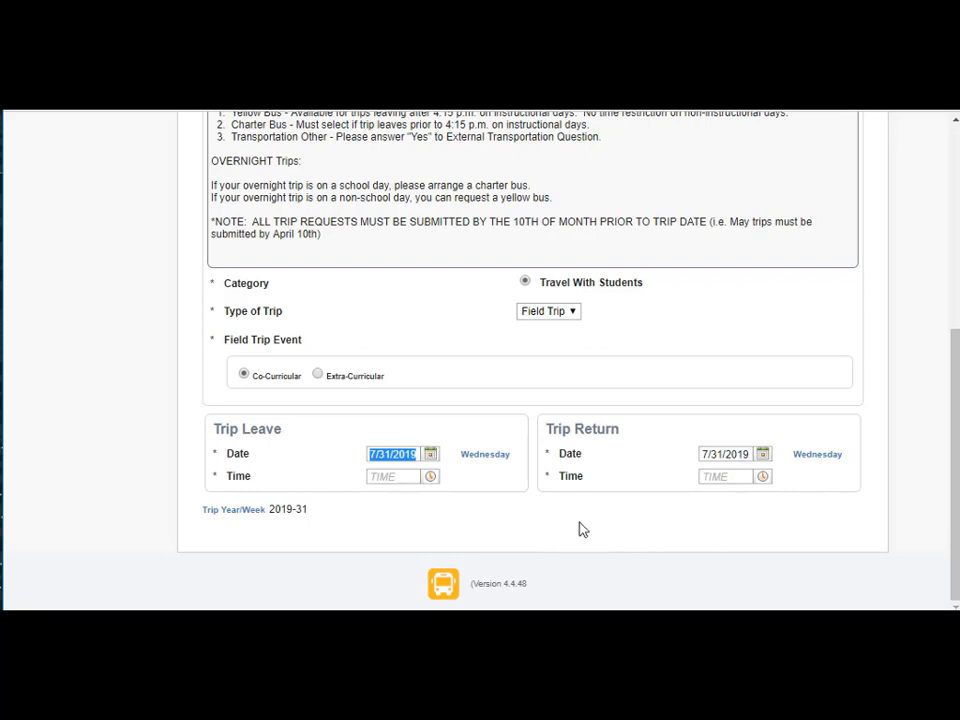
- Set the trip leave time to 9:00 AM
left_click(431, 480)
scroll(407, 370, "down", 1)
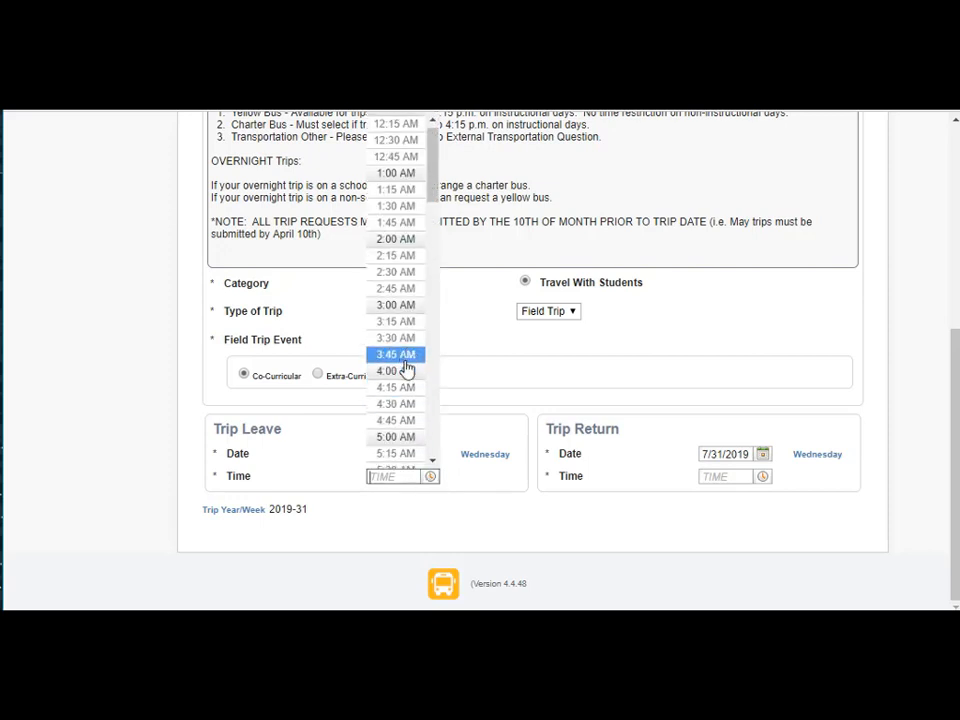
scroll(407, 370, "down", 5)
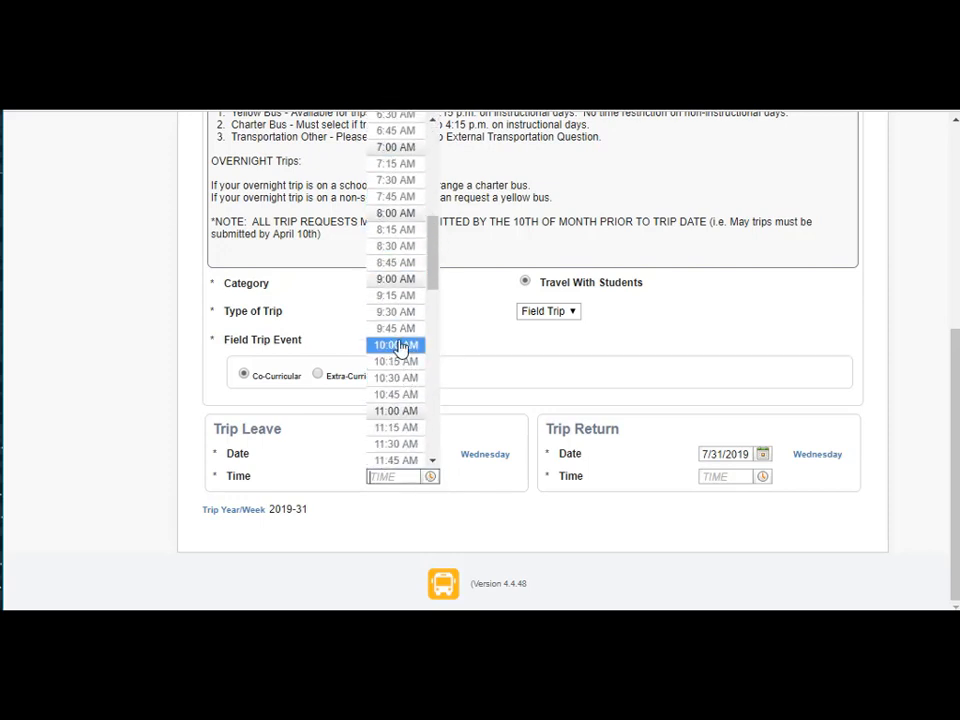
left_click(405, 279)
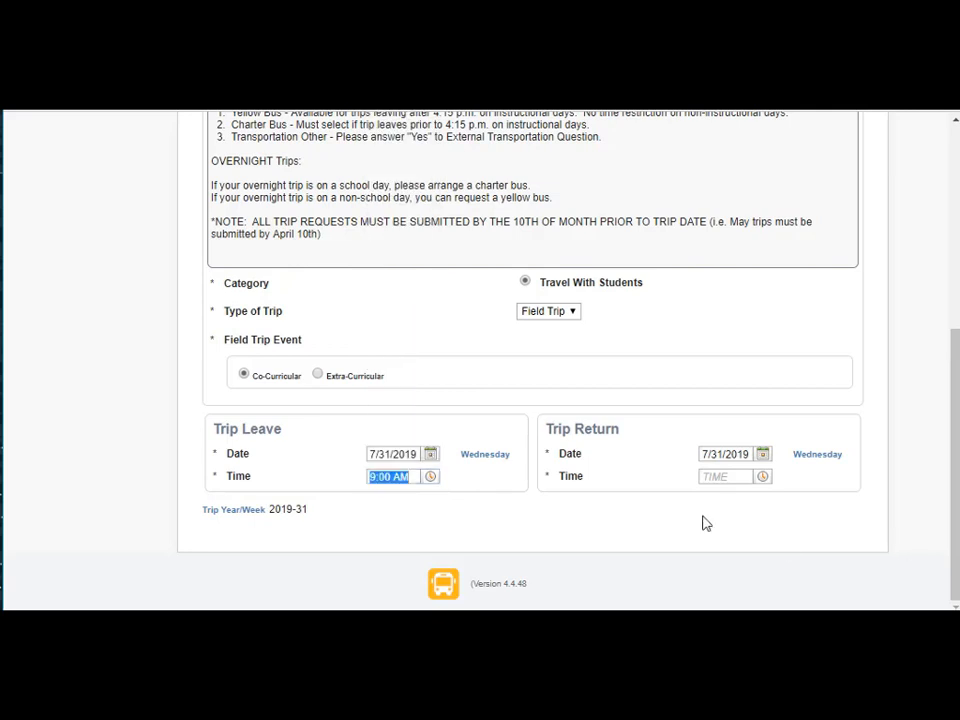
- Set the trip return time to 4:00 PM and answer No to covering 90 or more miles one way
left_click(716, 477)
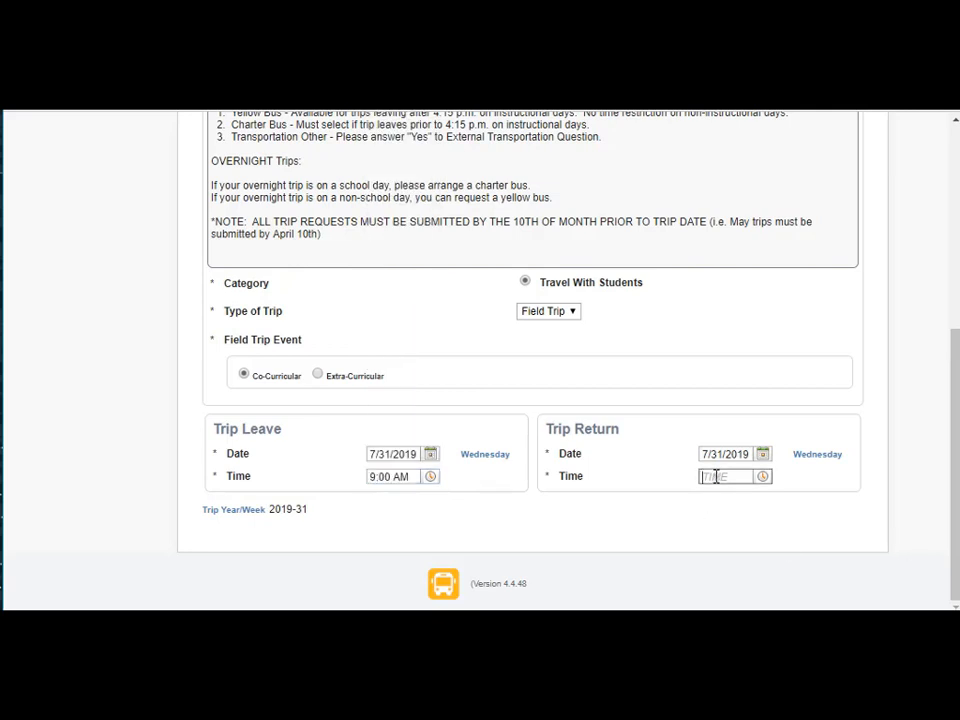
type("4")
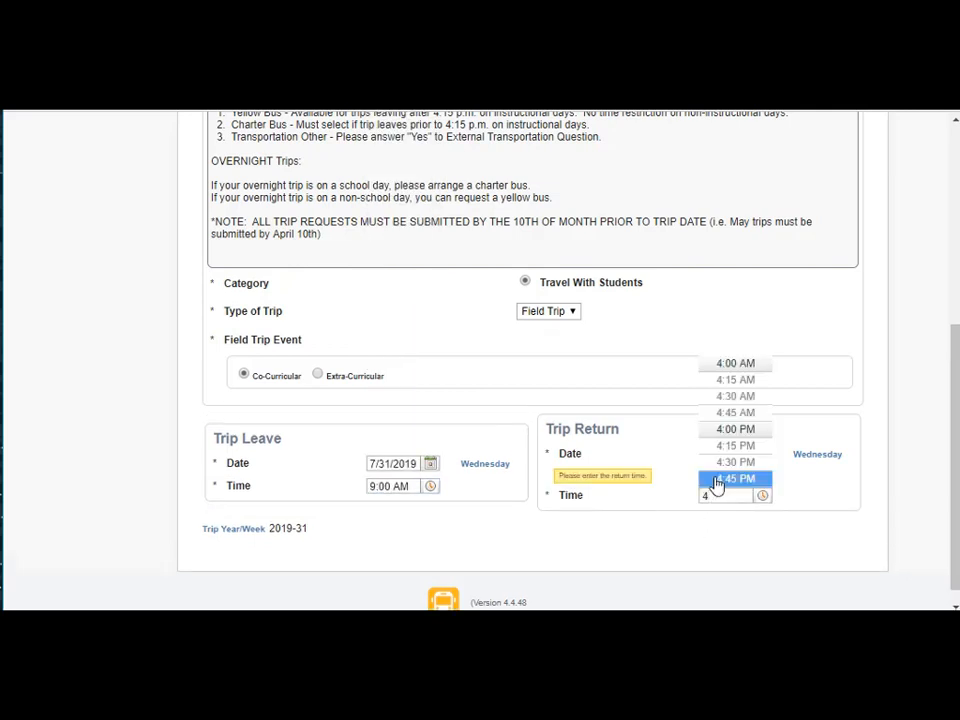
left_click(735, 430)
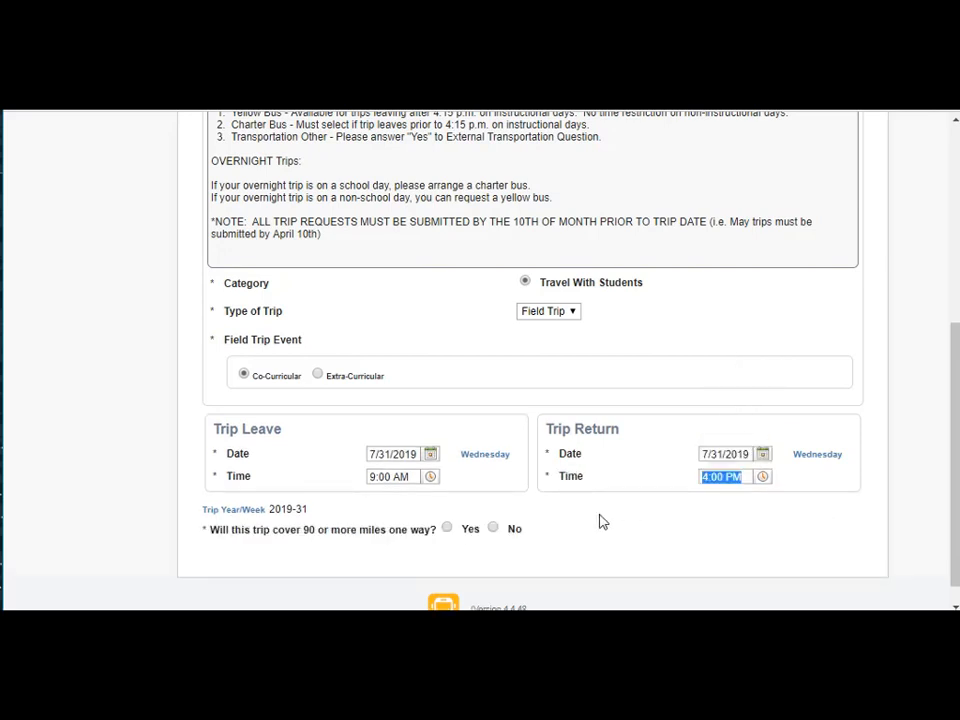
left_click(495, 531)
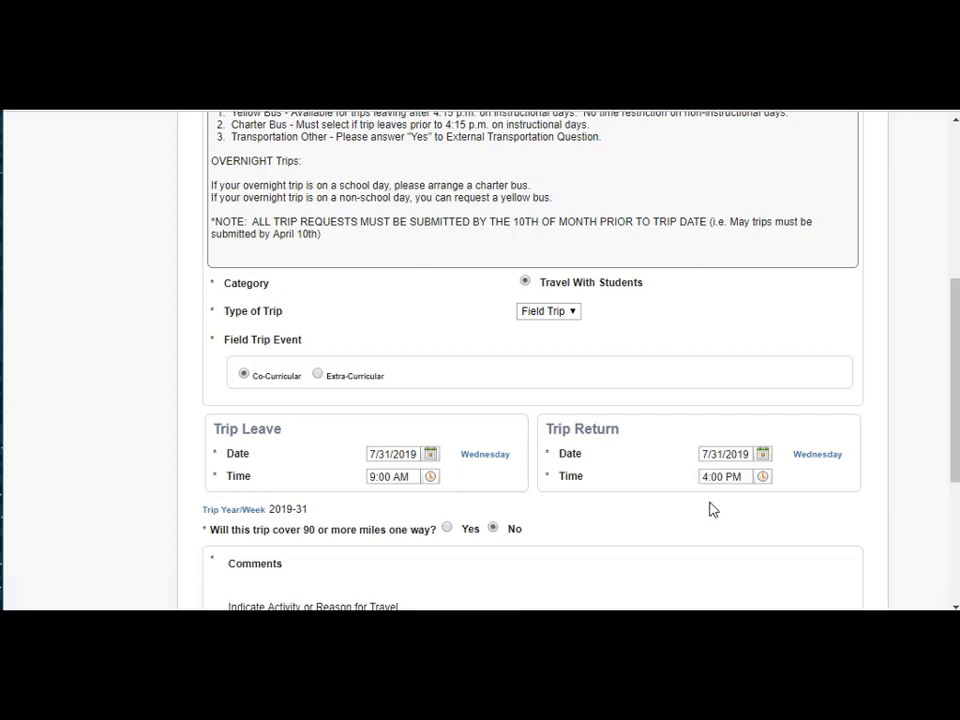
- Enter "reason for travel" as the activity or reason for travel in the comments section
scroll(879, 542, "down", 3)
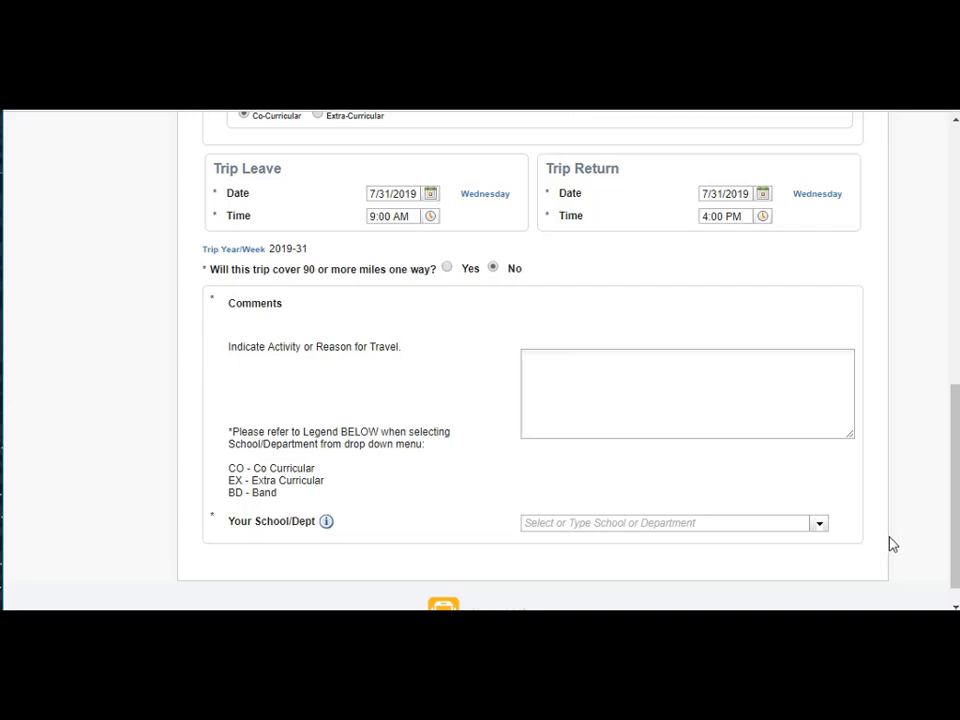
left_click(647, 372)
type("reaso")
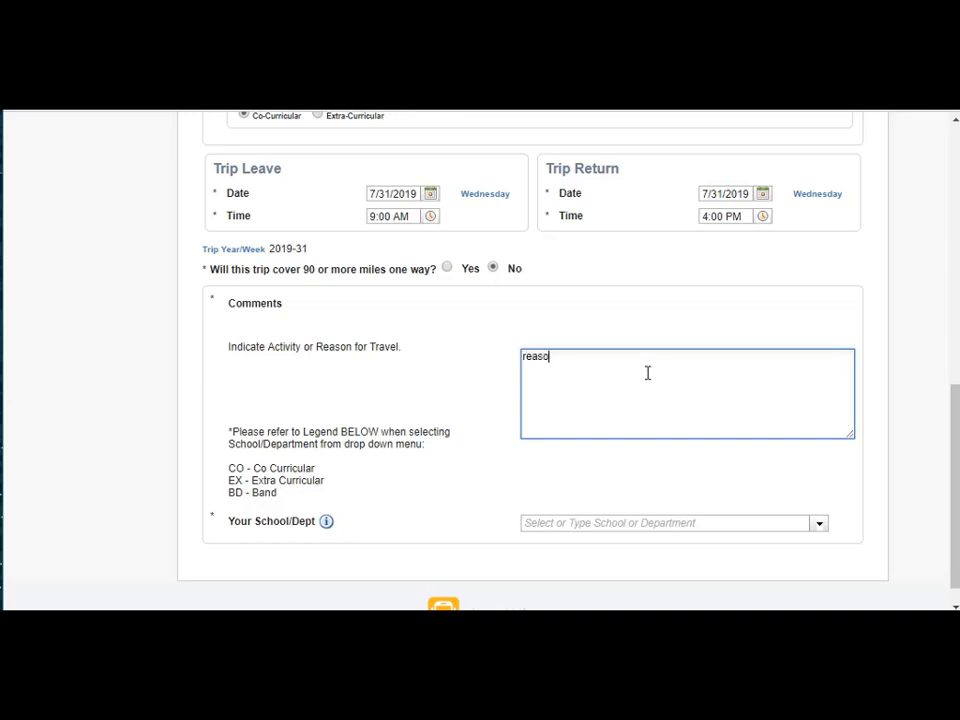
type("n for travel")
- Filter the school/department choices by "inw" and dismiss the suggestions
scroll(832, 474, "down", 2)
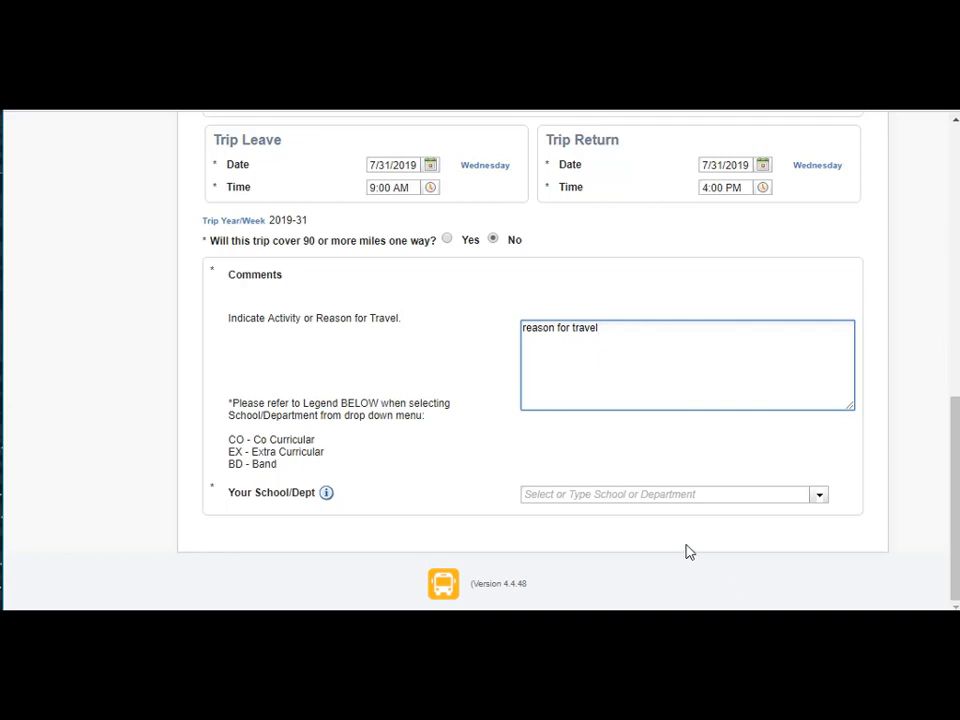
left_click(565, 494)
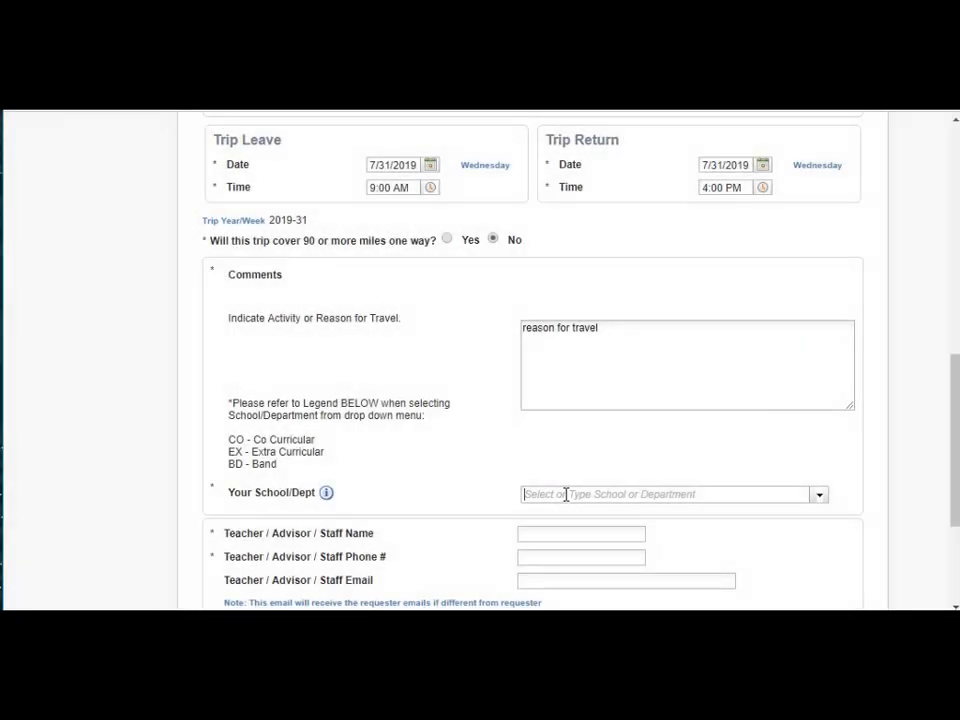
type("in")
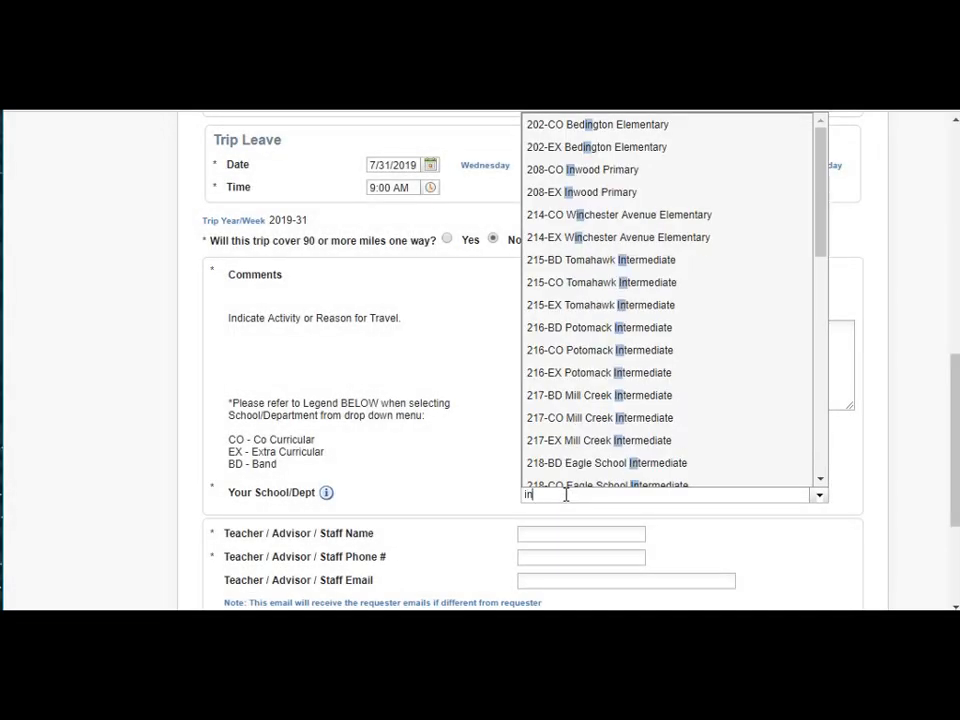
type("w")
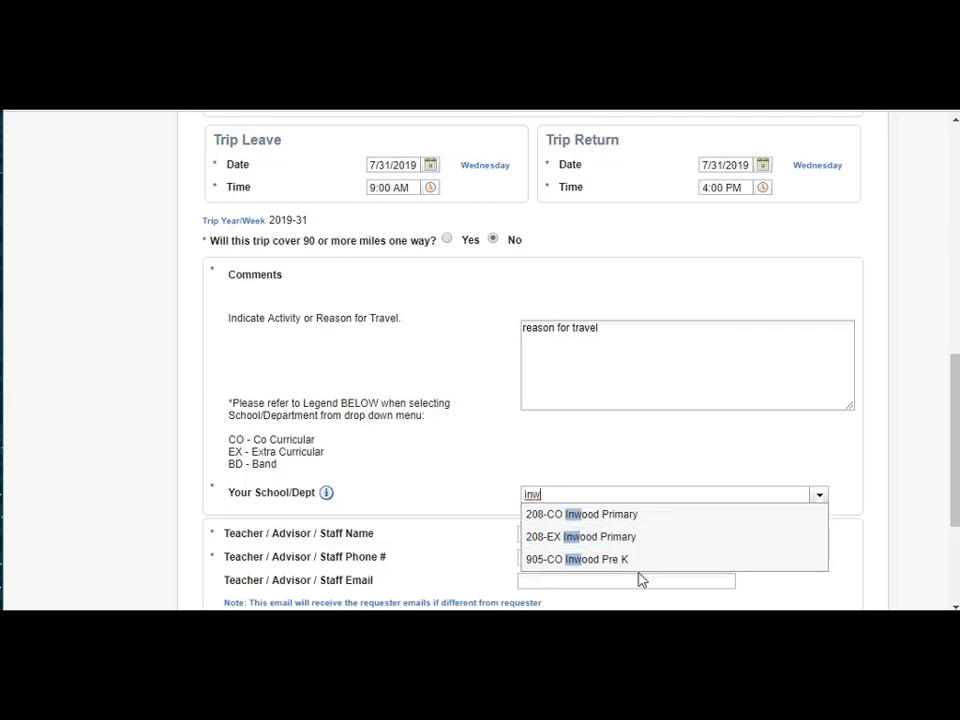
left_click(661, 443)
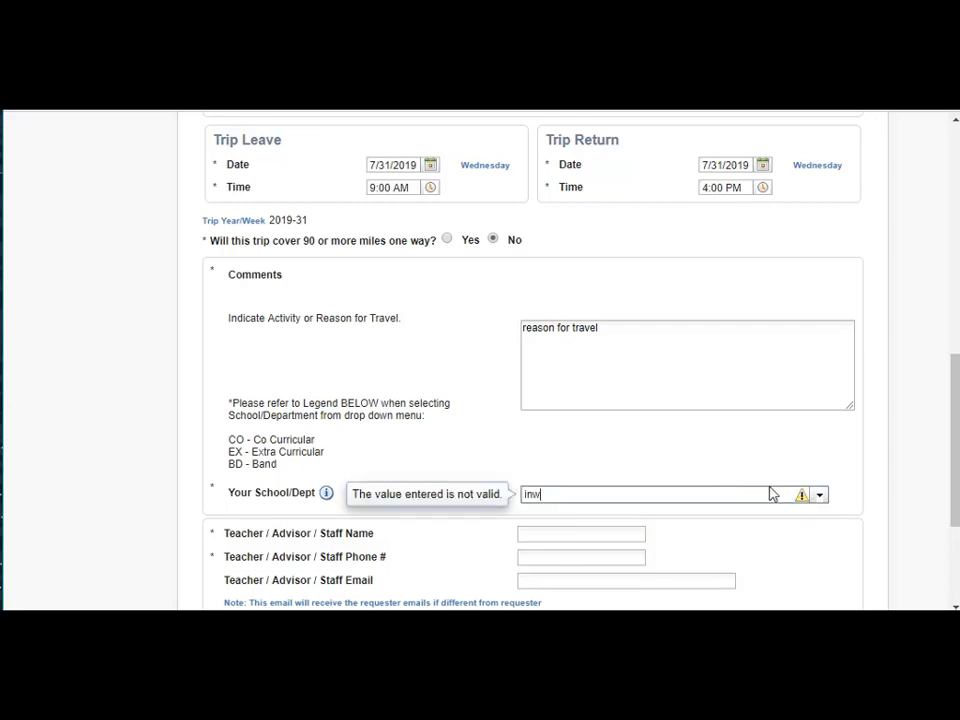
- Set the school/department to 216-CO Potomack Intermediate
left_click(820, 497)
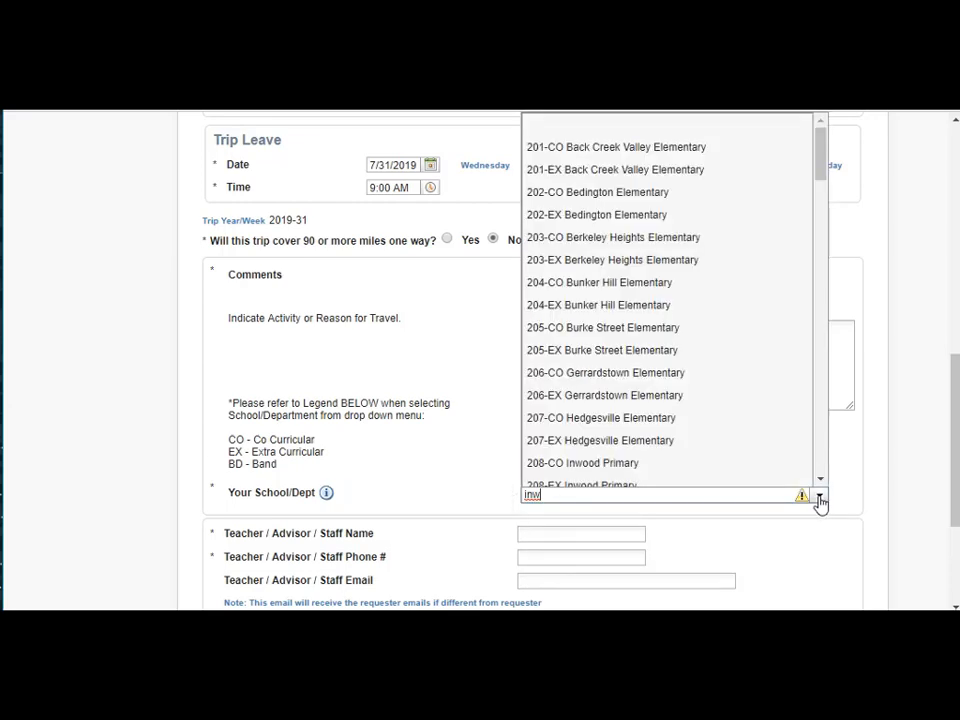
scroll(776, 256, "down", 1)
scroll(765, 289, "down", 4)
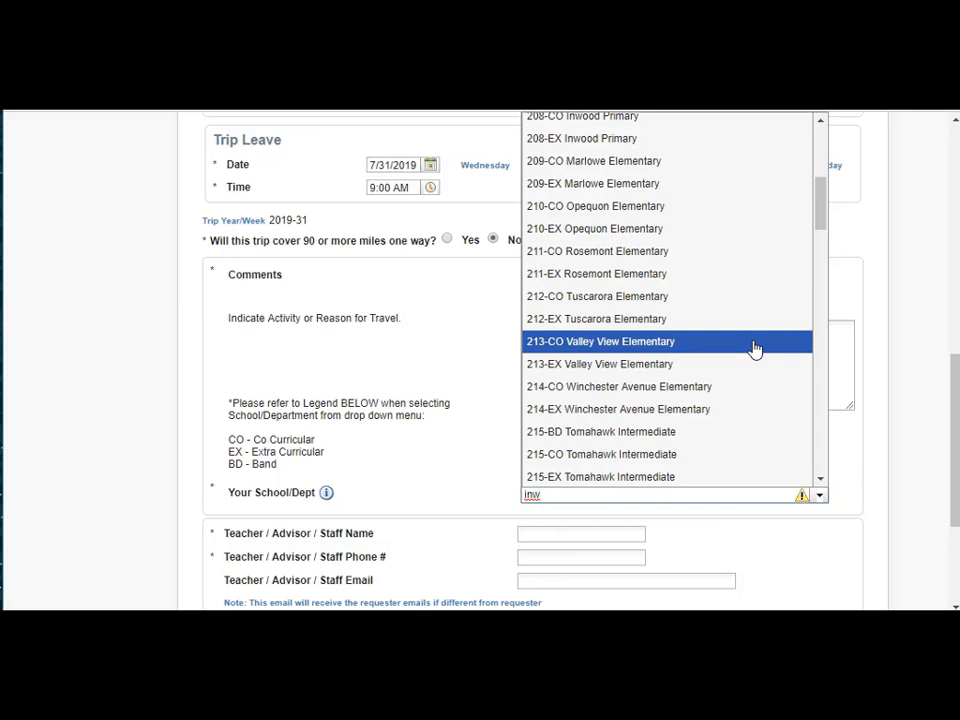
scroll(754, 348, "down", 3)
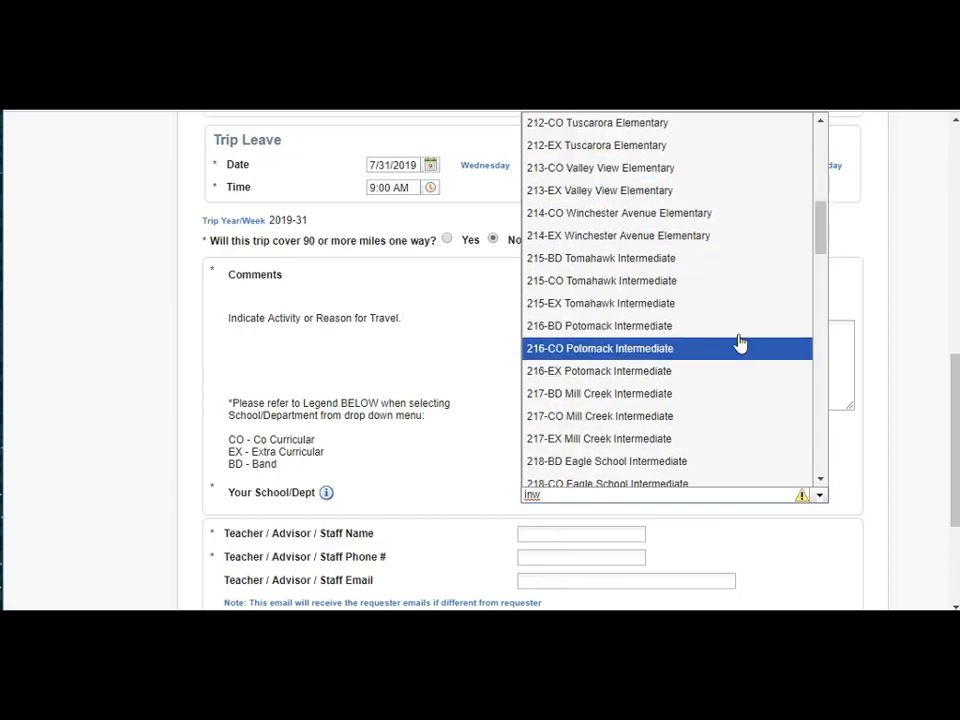
left_click(691, 358)
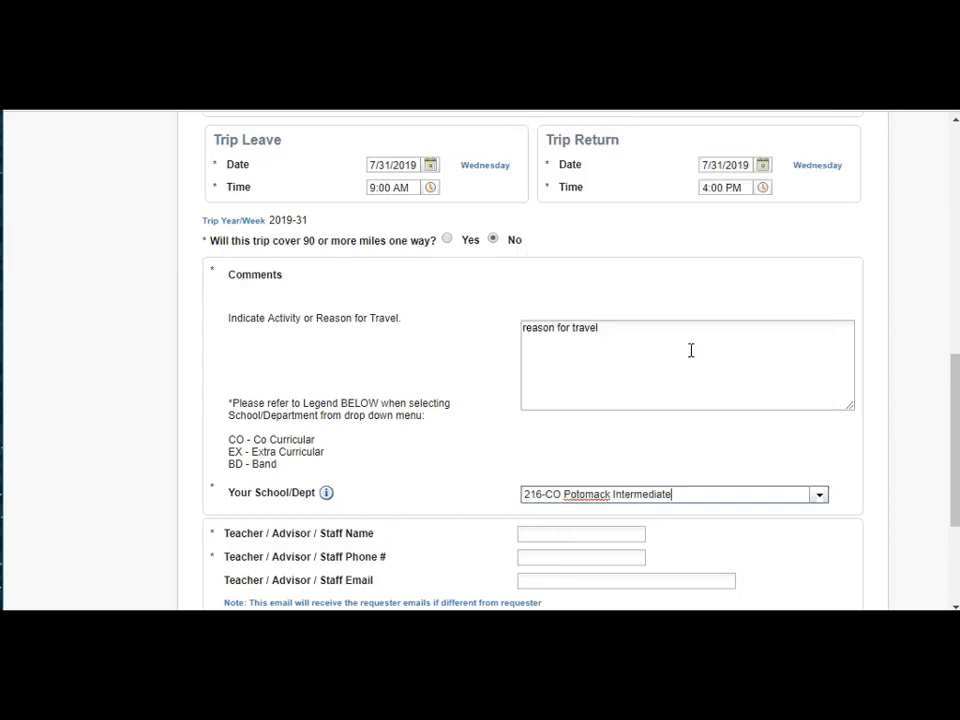
- Search the main destinations for "museum" and clear the entry
scroll(847, 436, "down", 3)
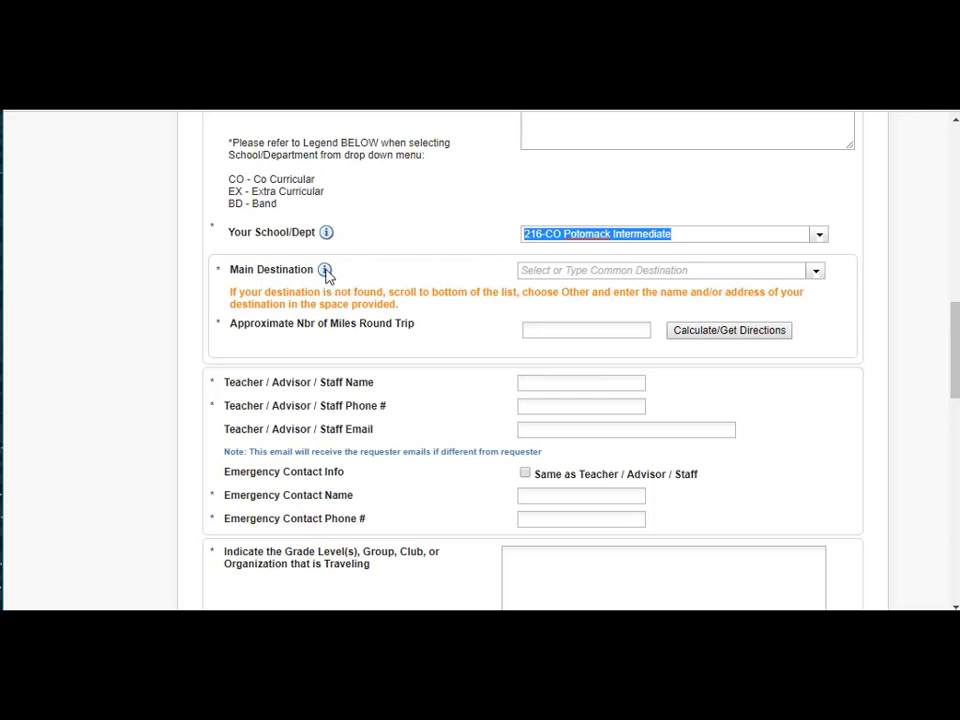
mouse_move(326, 272)
left_click(572, 269)
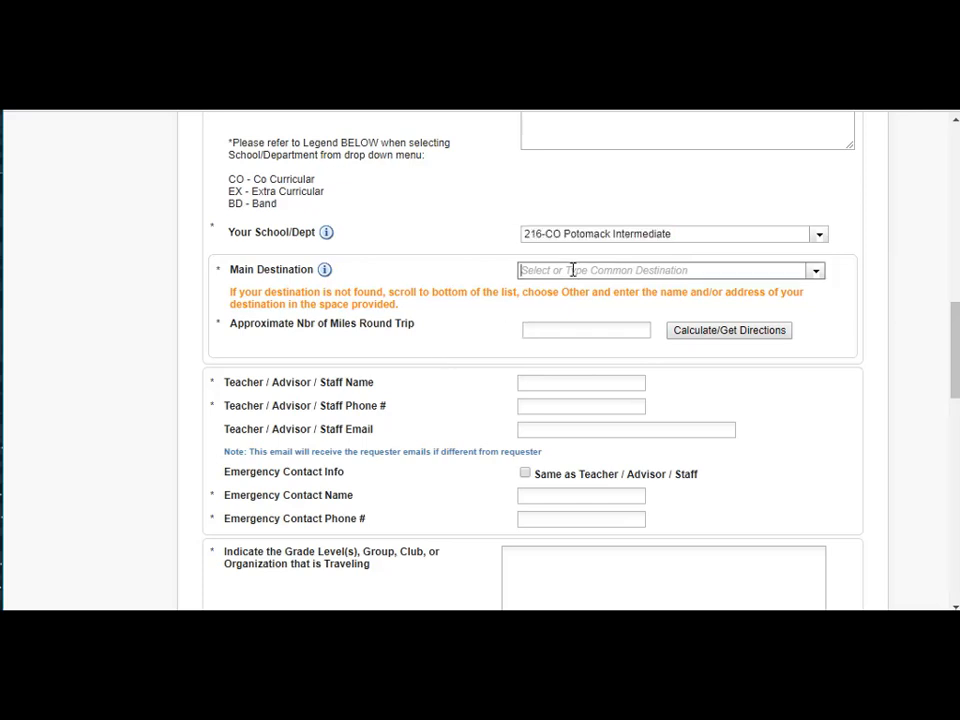
type("museum")
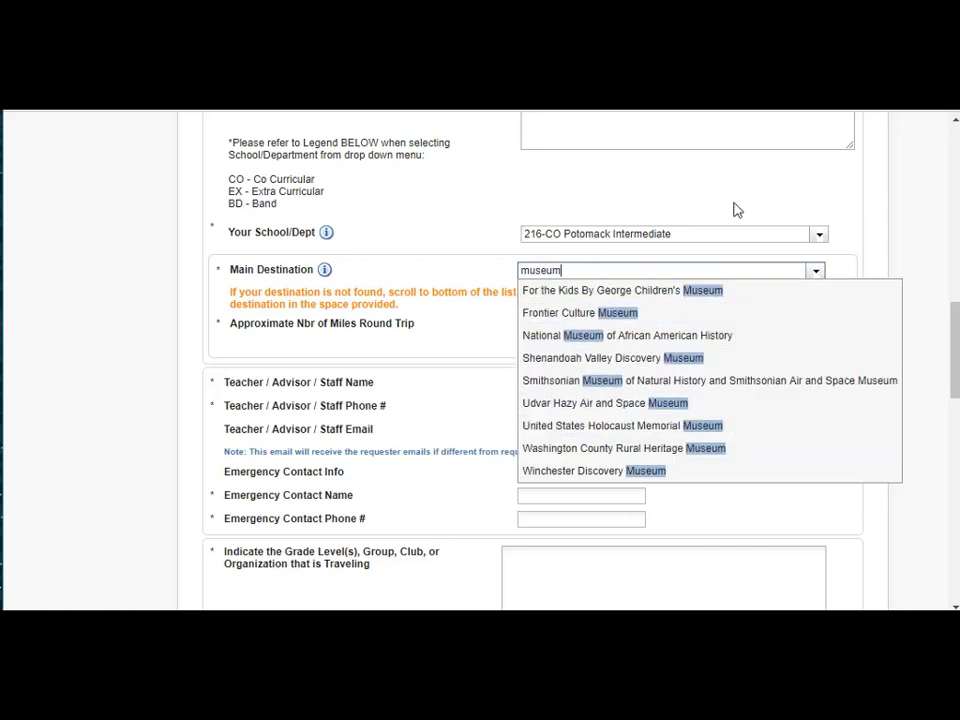
left_click(441, 281)
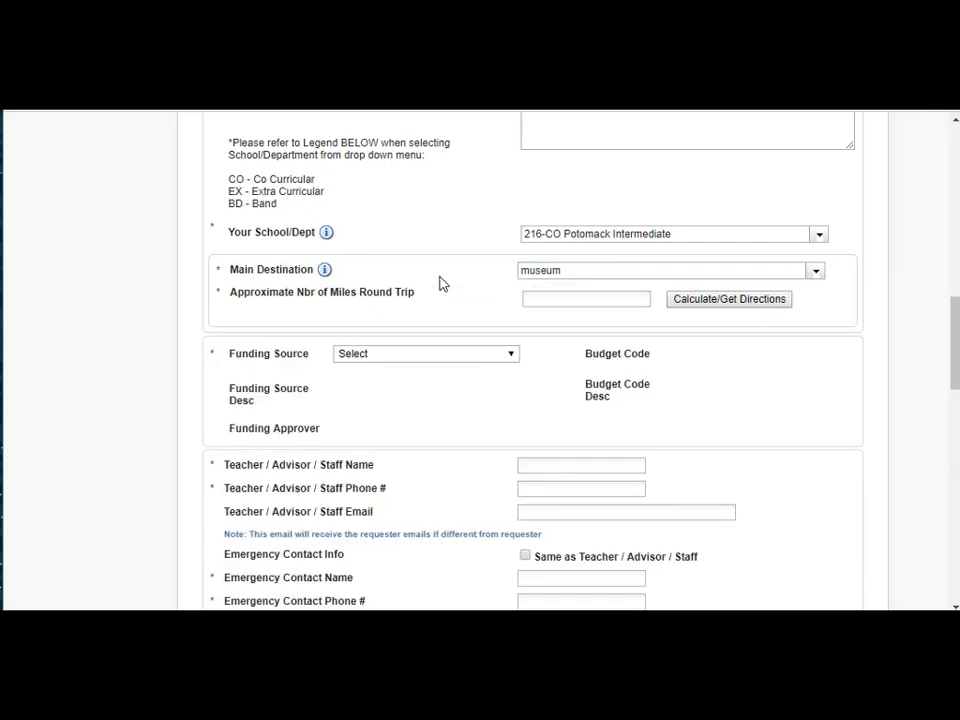
key("BackSpace")
key("BackSpace")
key("BackSpace")
key("BackSpace")
key("BackSpace")
key("BackSpace")
- Browse the full list of common destinations and set the main destination to Other (Type Below)
left_click(572, 270)
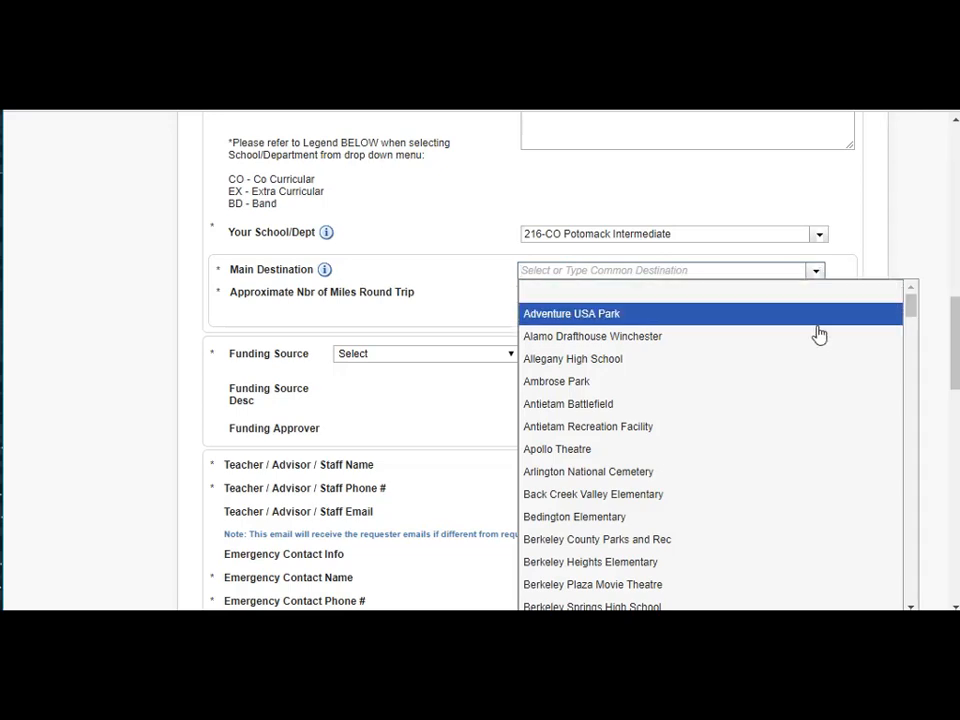
scroll(817, 437, "down", 4)
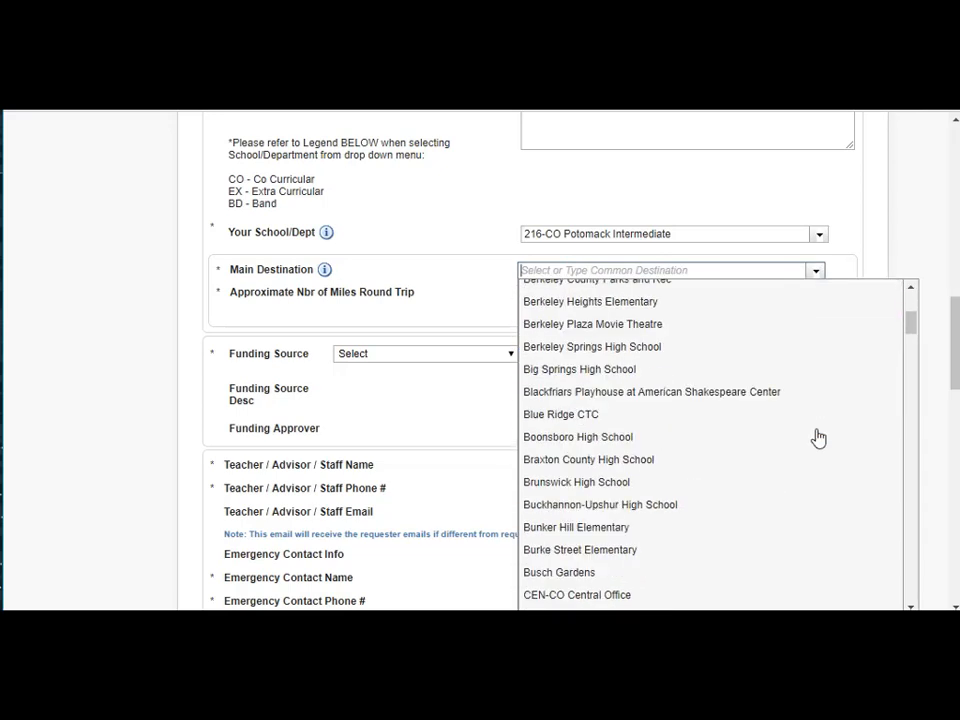
scroll(817, 437, "down", 4)
scroll(817, 437, "down", 3)
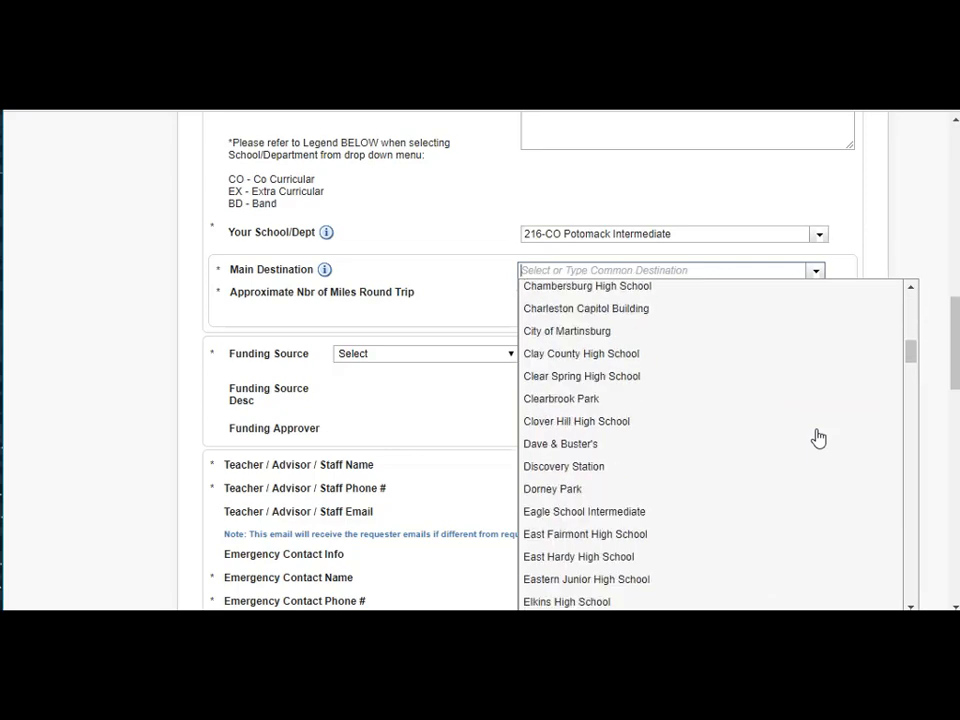
scroll(797, 427, "down", 9)
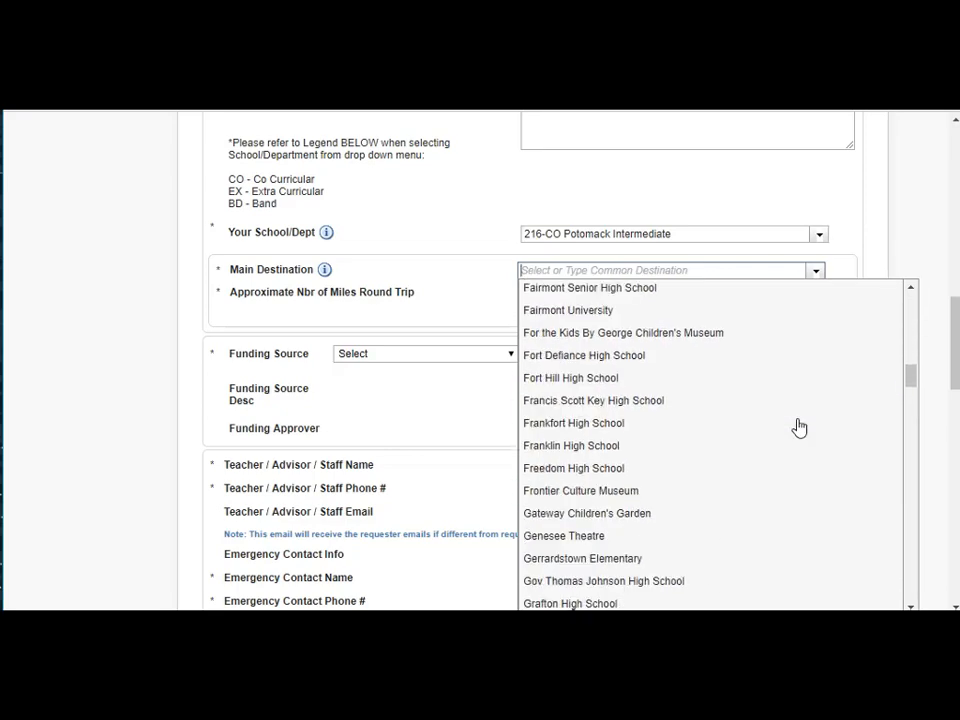
scroll(799, 427, "down", 20)
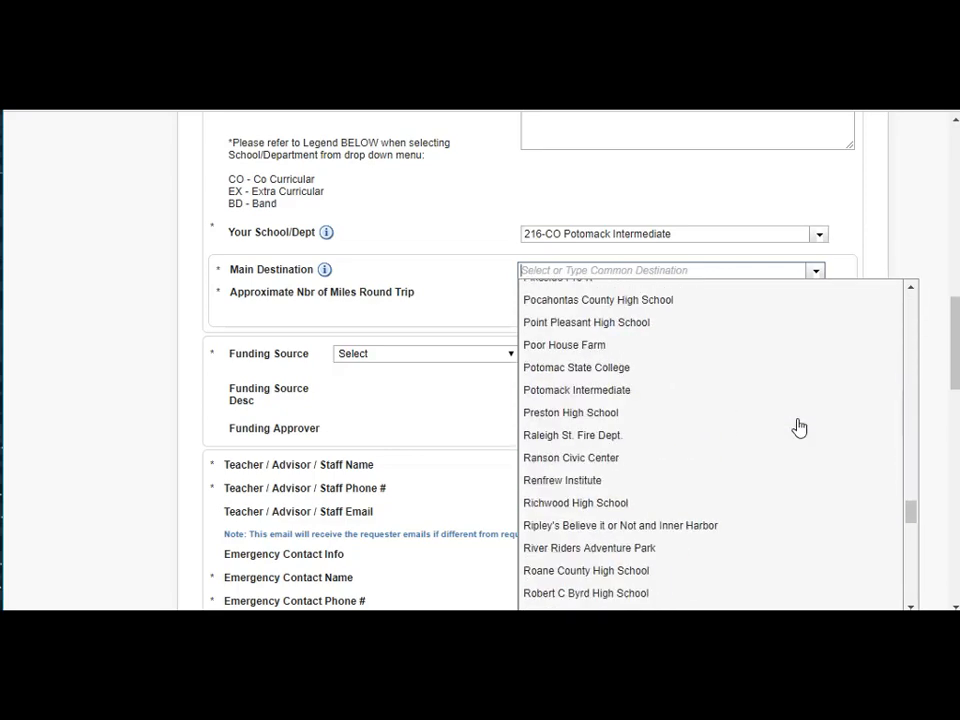
scroll(799, 427, "down", 9)
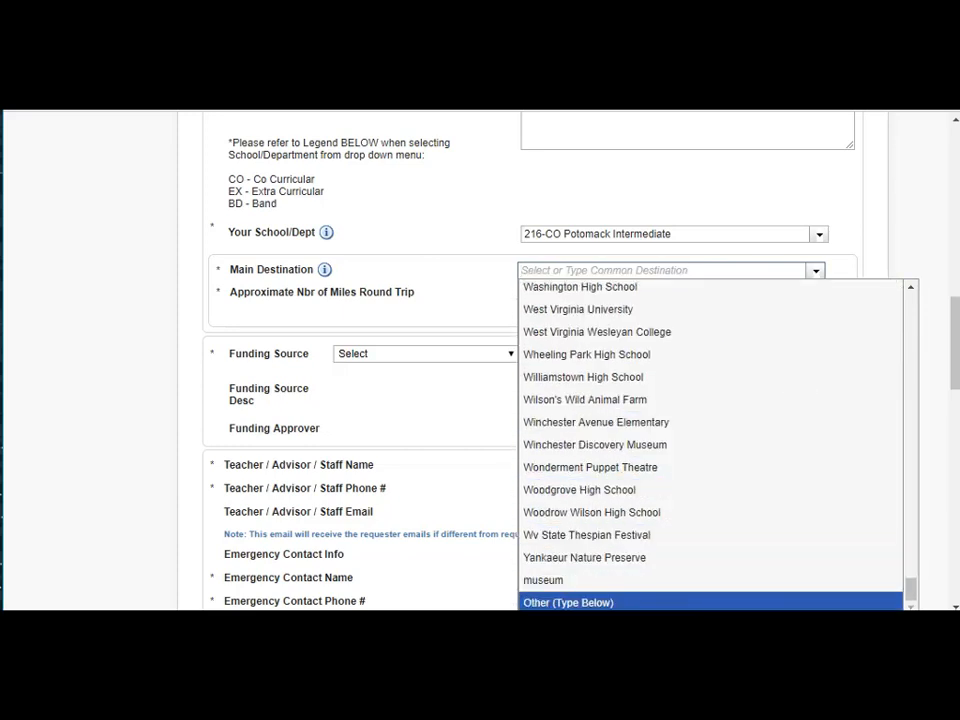
left_click(585, 604)
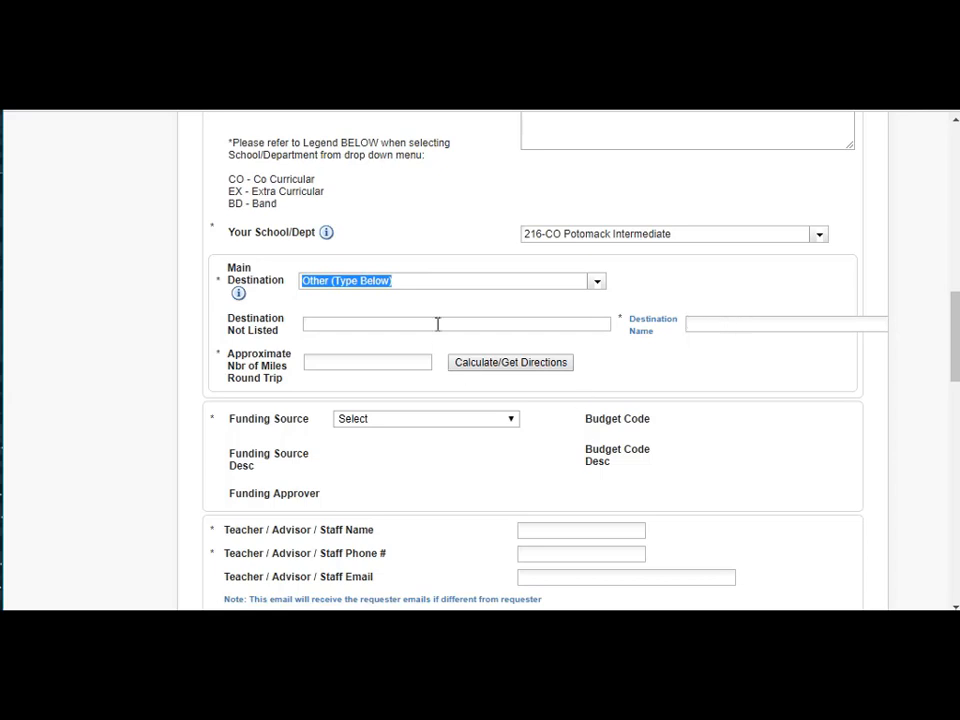
- Set the main destination to Antietam Recreation Facility and calculate the approximate round-trip miles
left_click(597, 284)
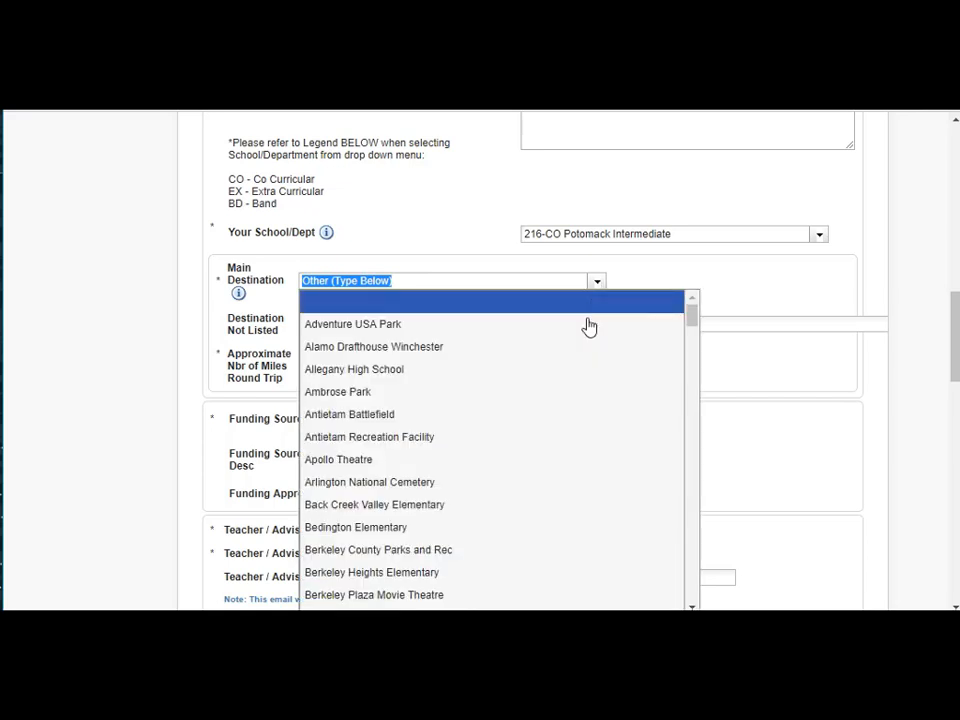
left_click(591, 445)
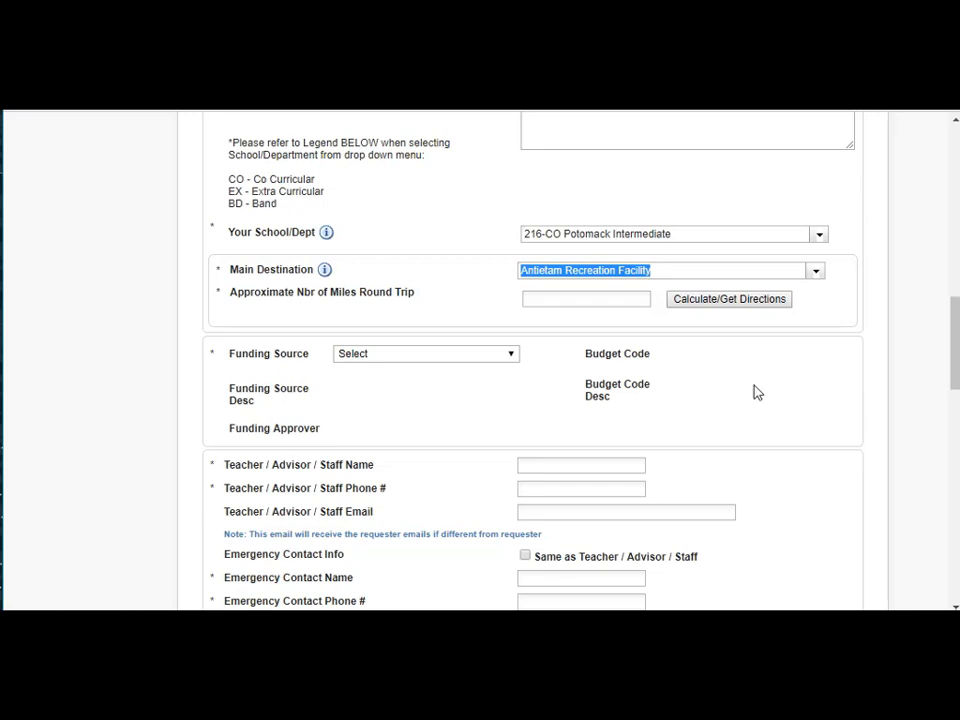
left_click(708, 305)
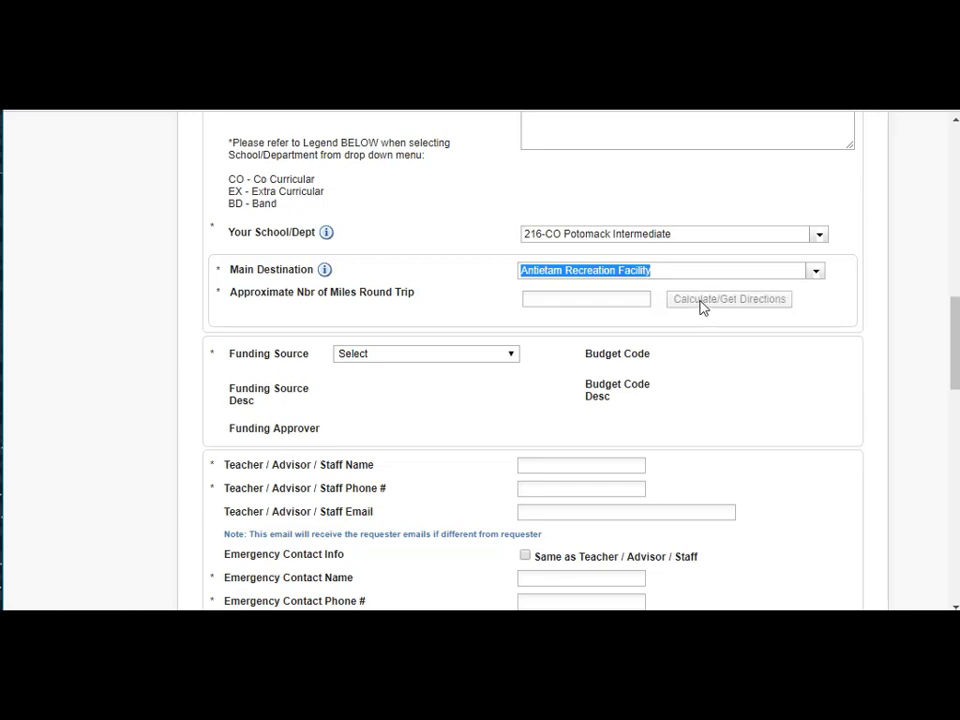
left_click(706, 300)
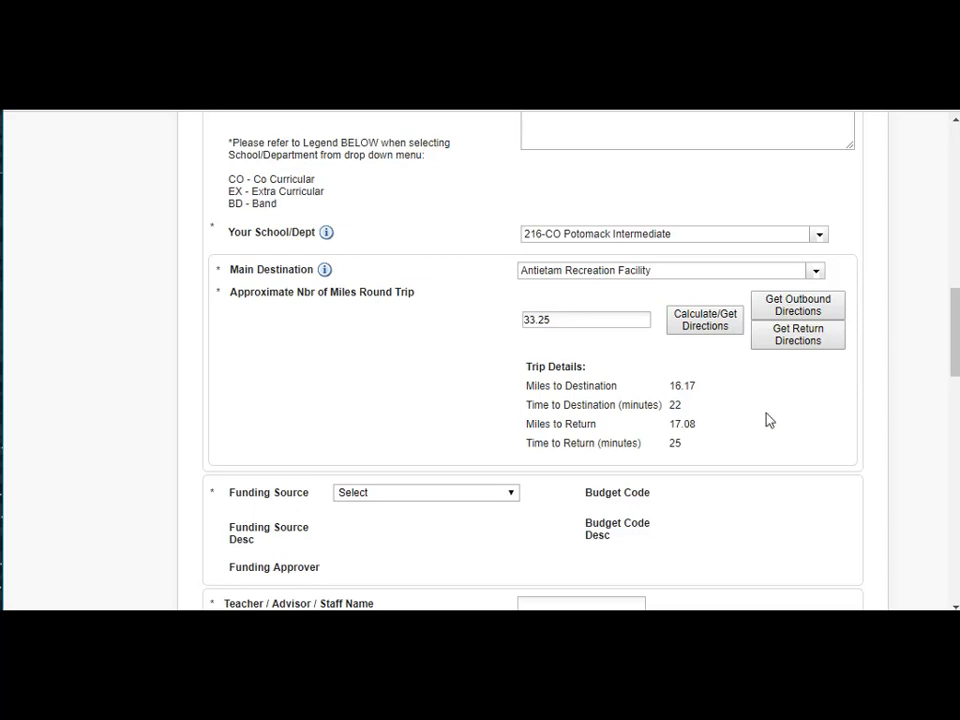
- Open the outbound driving directions to Antietam Recreation Facility, read through the route and print it
left_click(825, 316)
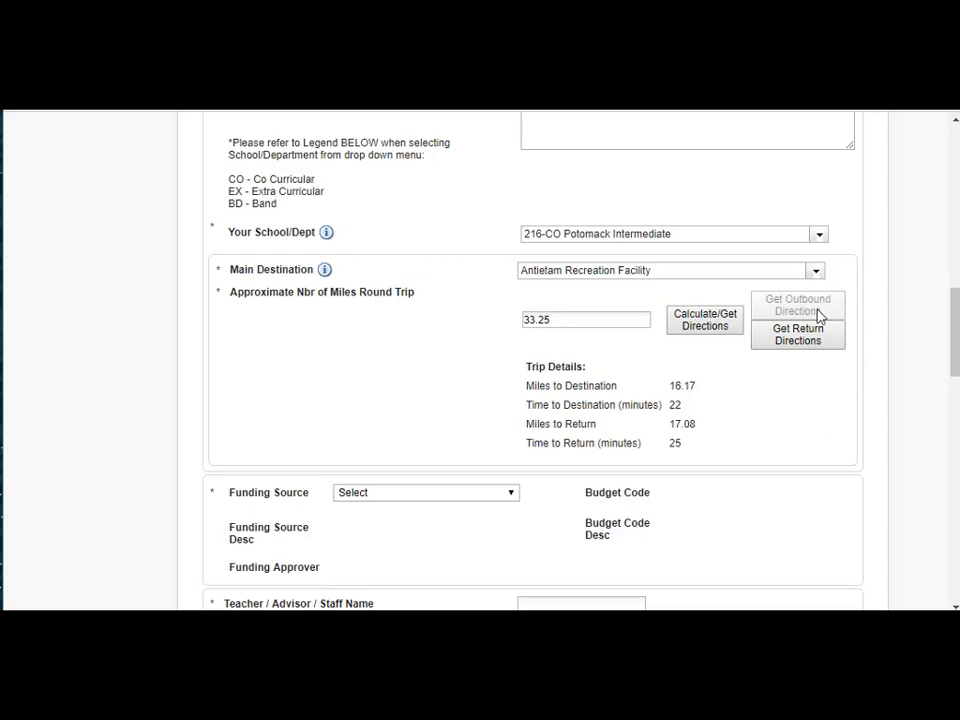
left_click(826, 348)
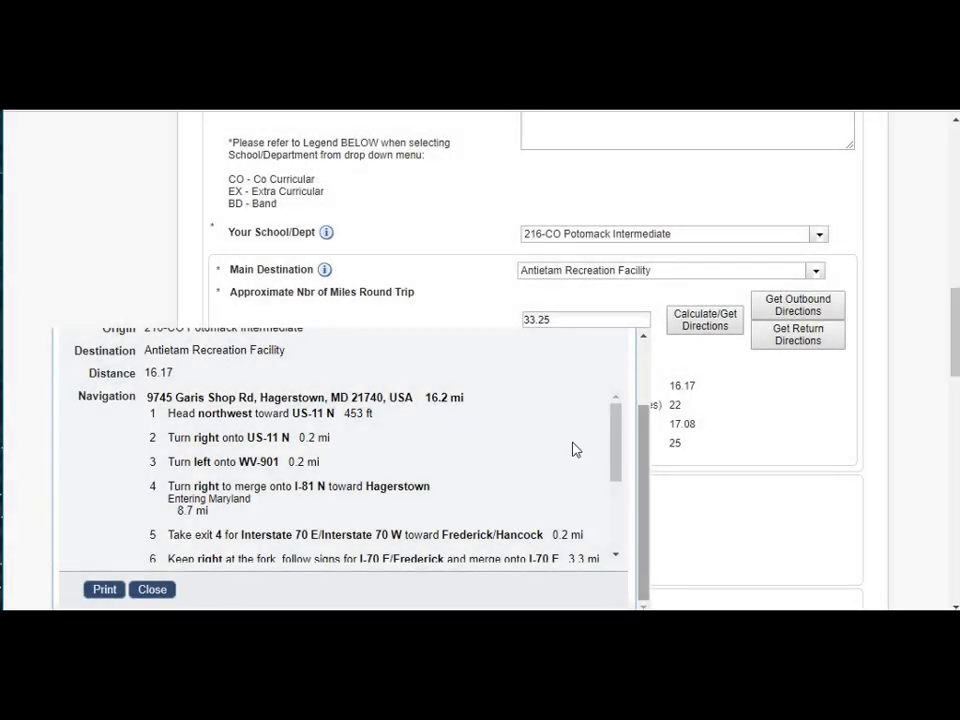
scroll(476, 446, "down", 2)
scroll(476, 446, "down", 2)
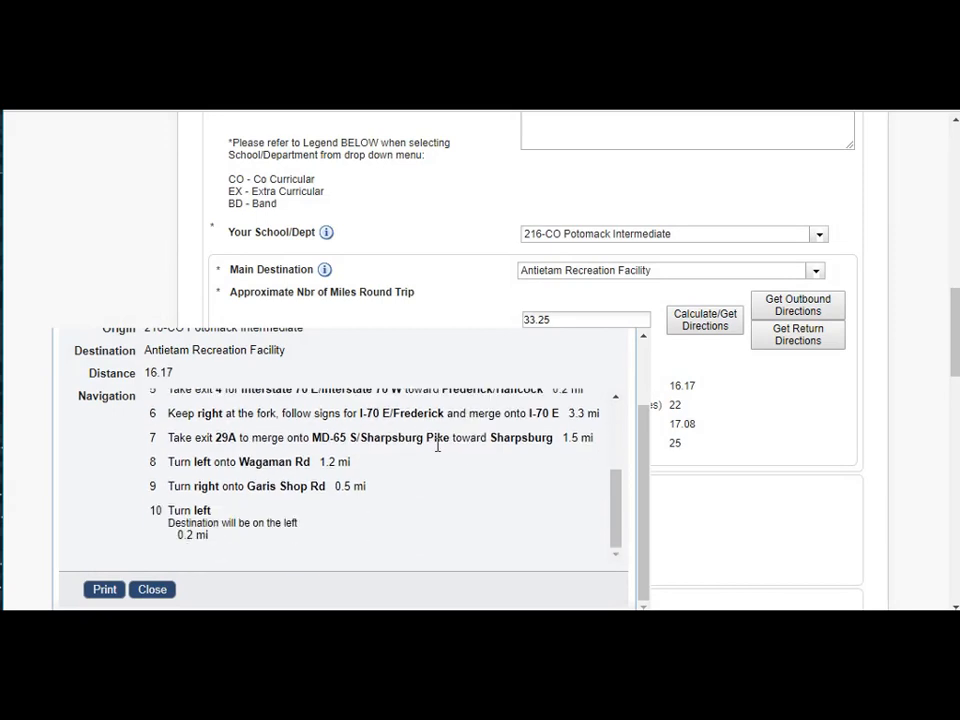
left_click(100, 589)
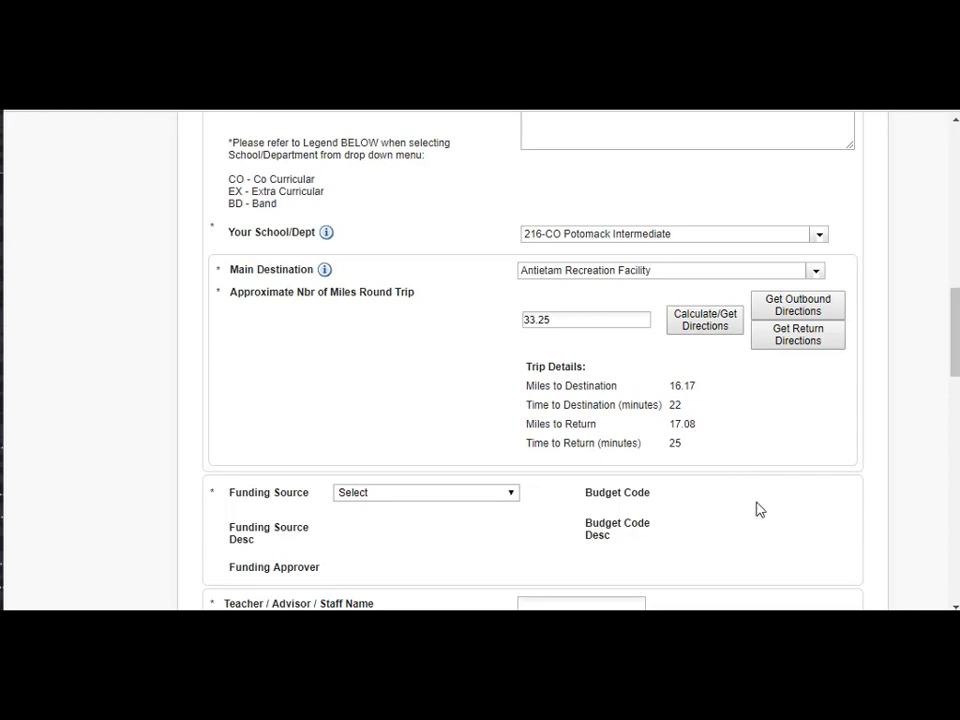
scroll(787, 502, "down", 2)
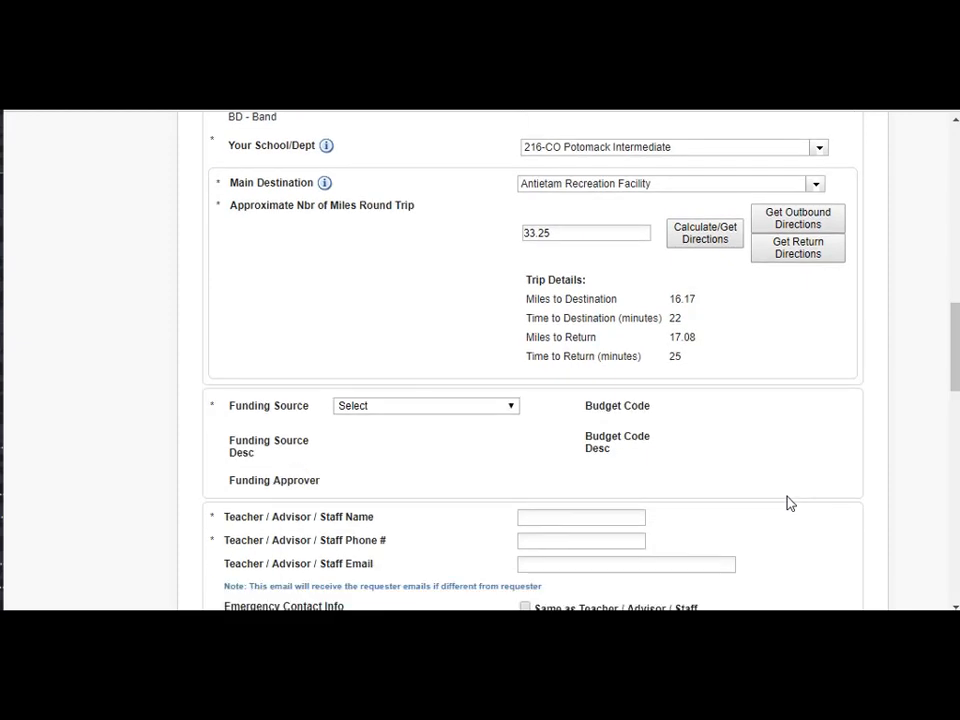
- Try County Funded as the trip's funding source, and change the funding source to School Funded
scroll(787, 502, "down", 1)
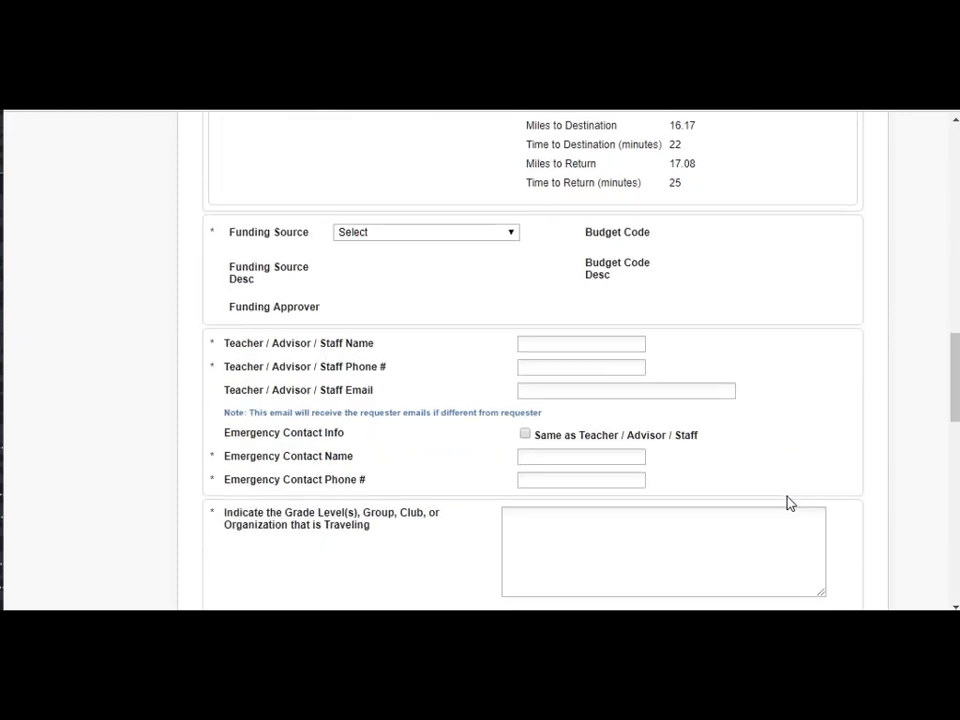
left_click(512, 234)
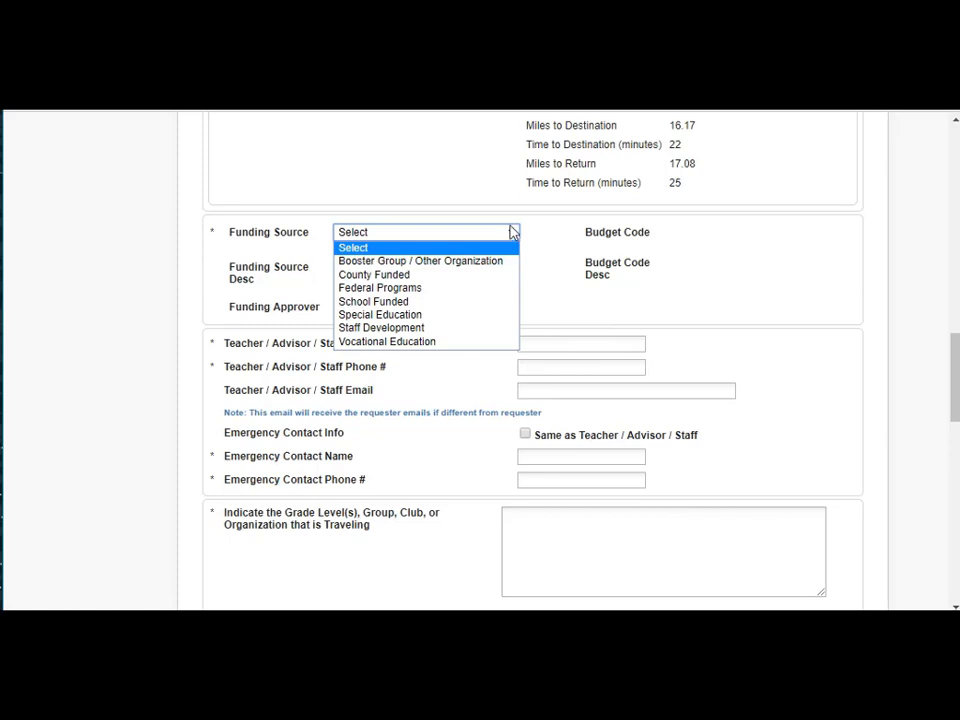
left_click(474, 274)
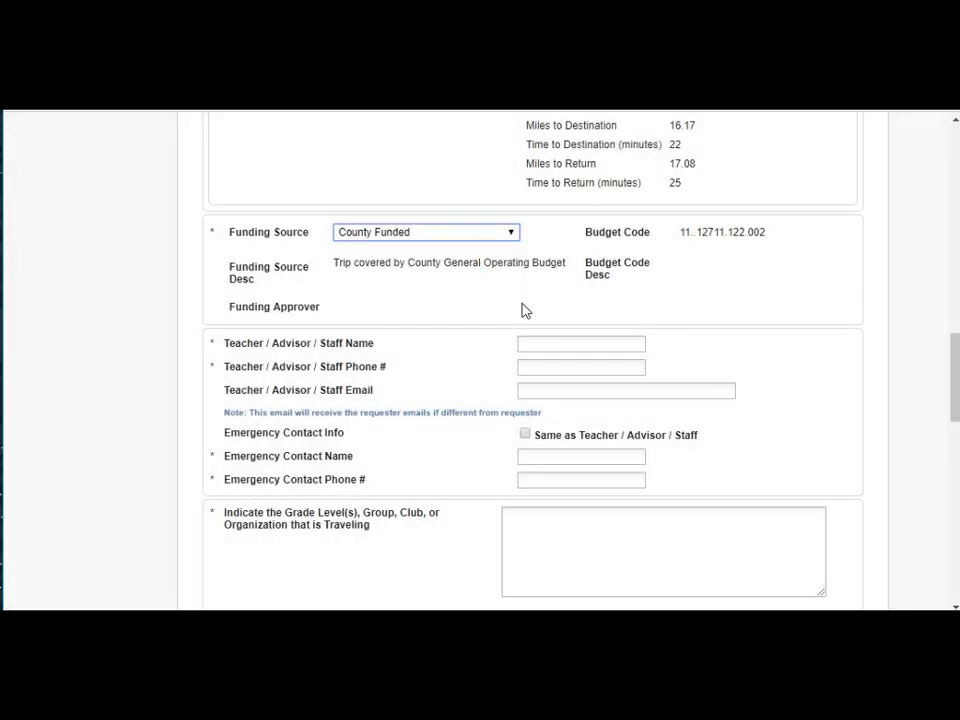
left_click(512, 236)
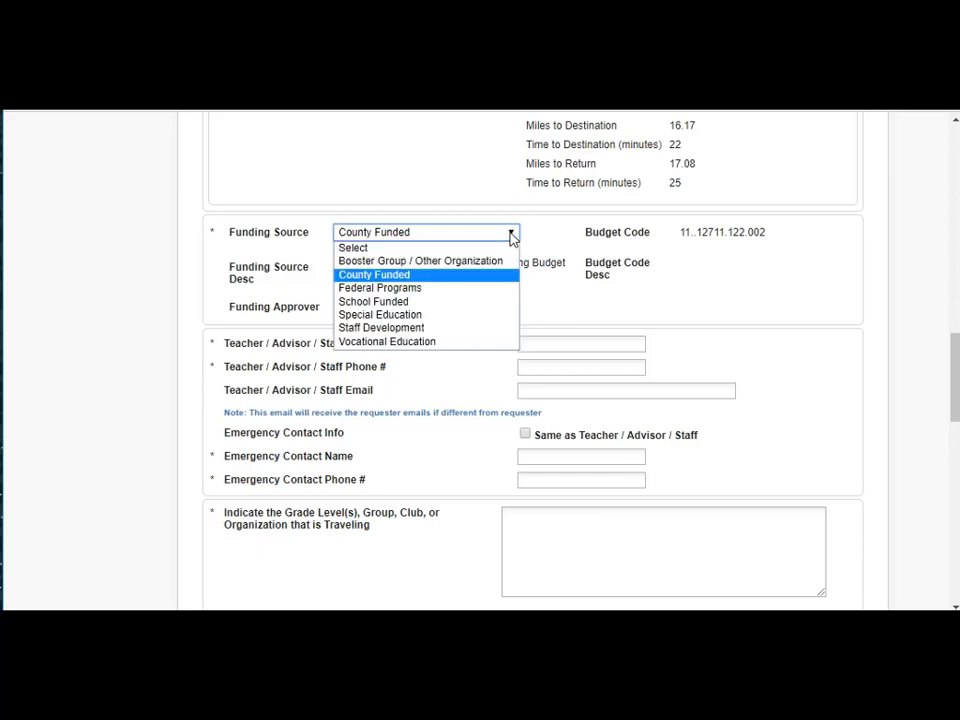
left_click(487, 302)
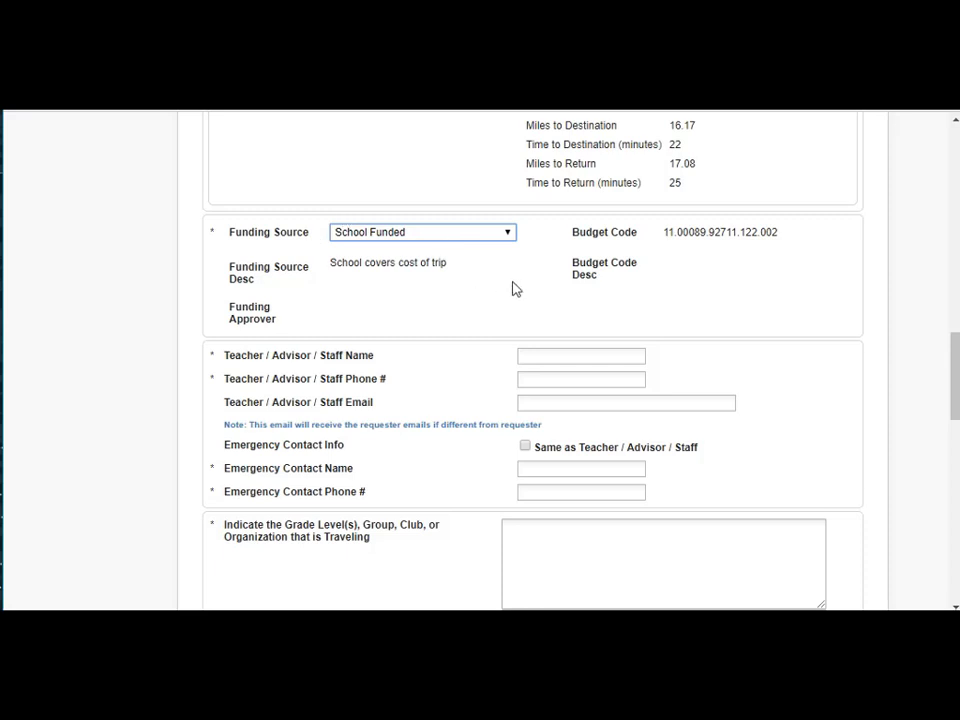
- Enter the teacher's name, phone number and email, and mark the emergency contact as Same as Teacher / Advisor / Staff
scroll(800, 337, "down", 1)
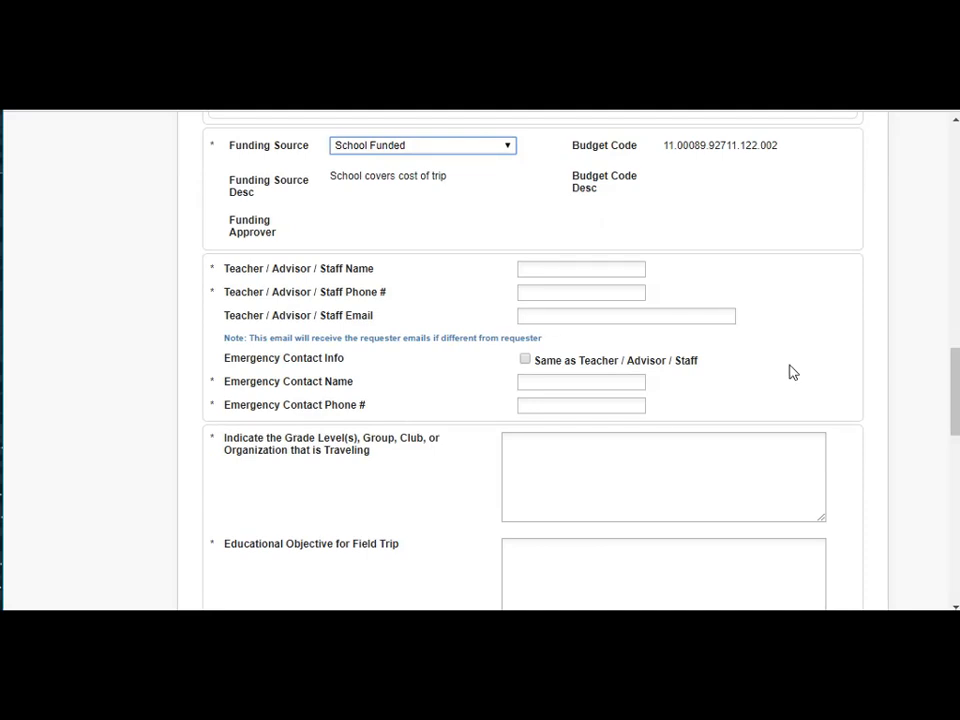
left_click(569, 270)
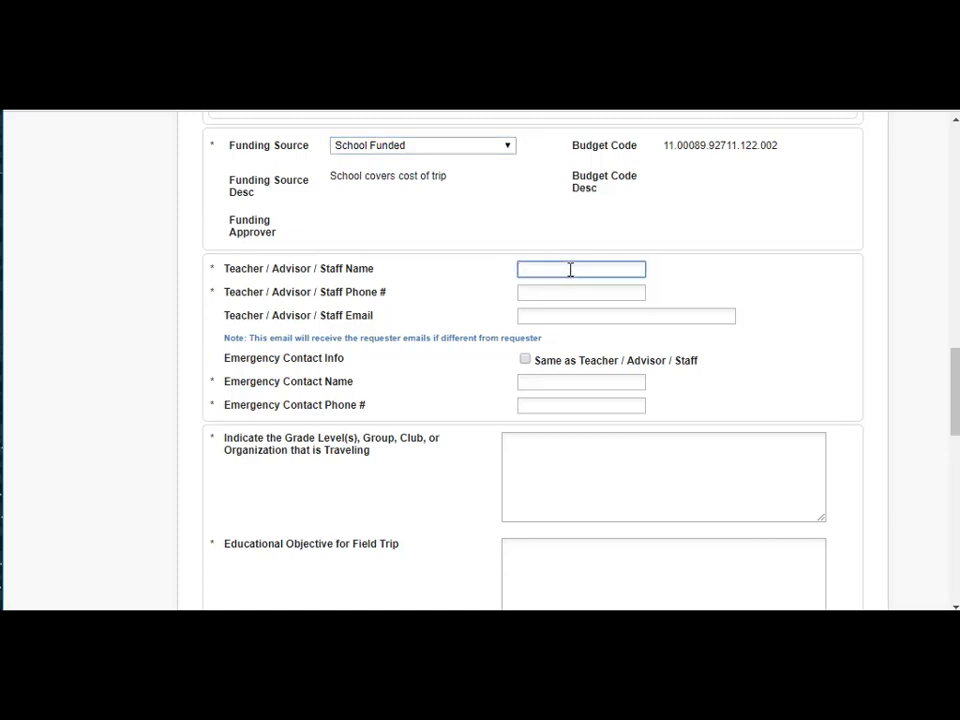
type("Webb")
left_click(566, 291)
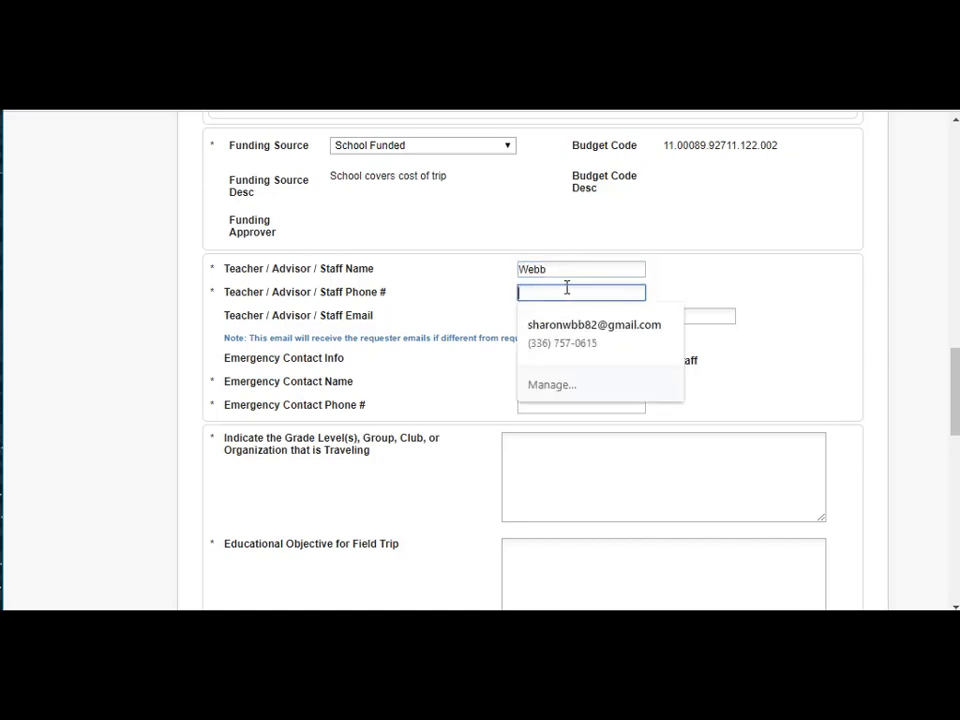
type("1234567")
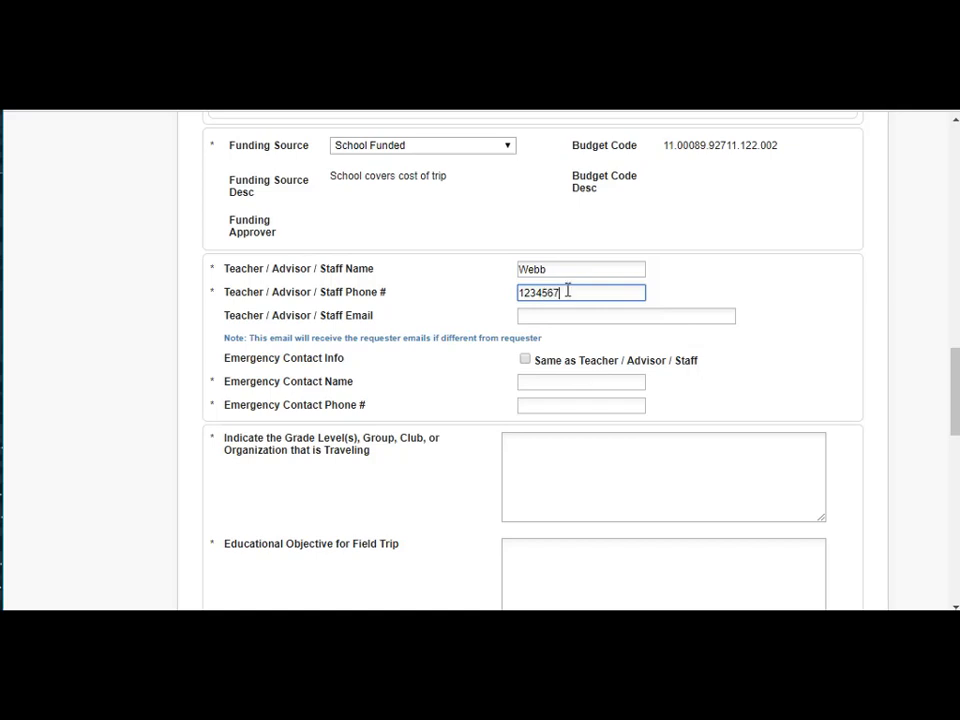
left_click(570, 315)
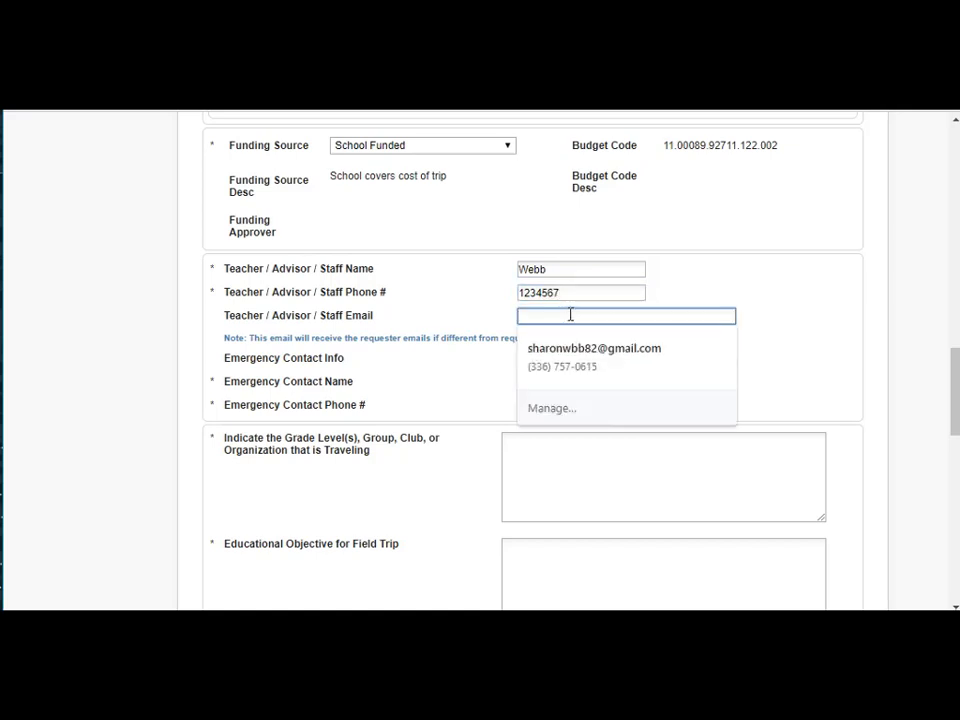
left_click(566, 345)
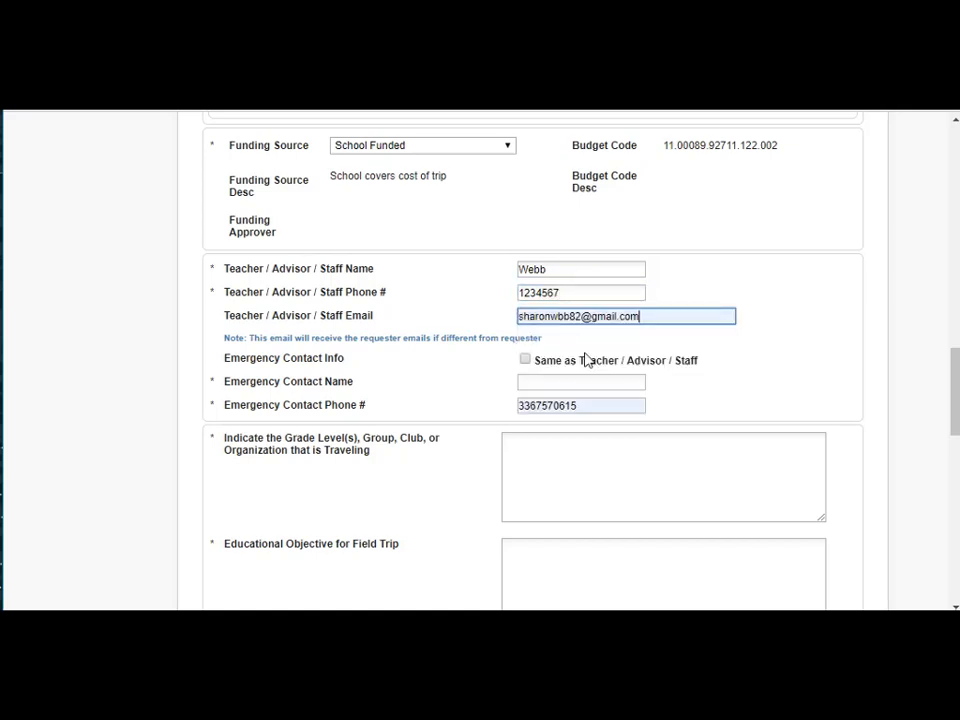
left_click(525, 361)
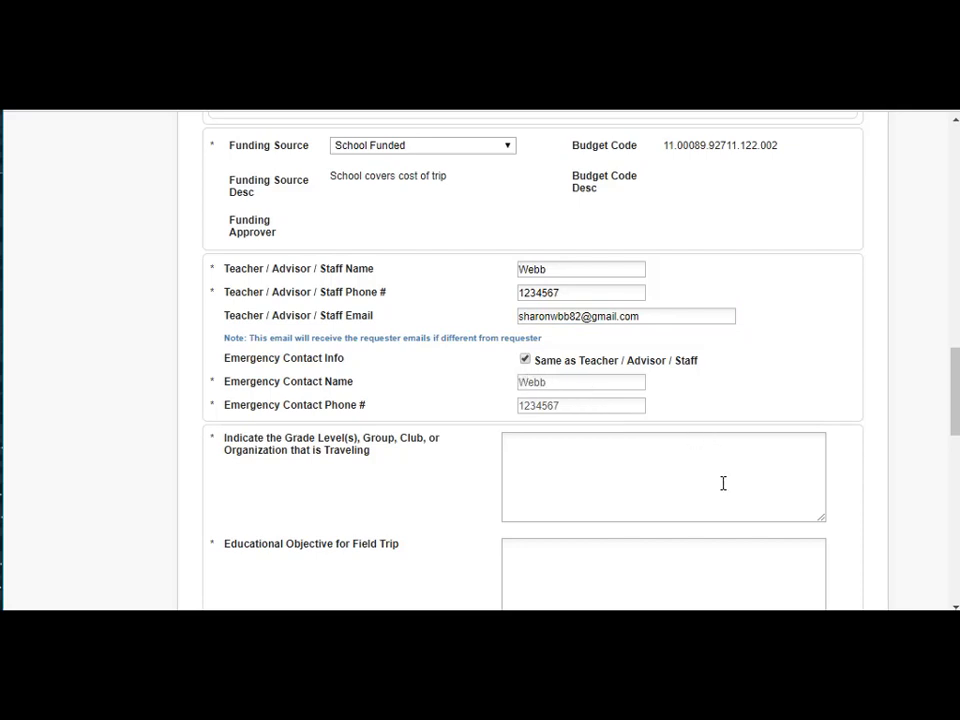
- Enter "4th grade" as the traveling group and "study George Washington" as the educational objective for the field trip
scroll(723, 483, "down", 3)
scroll(725, 490, "down", 2)
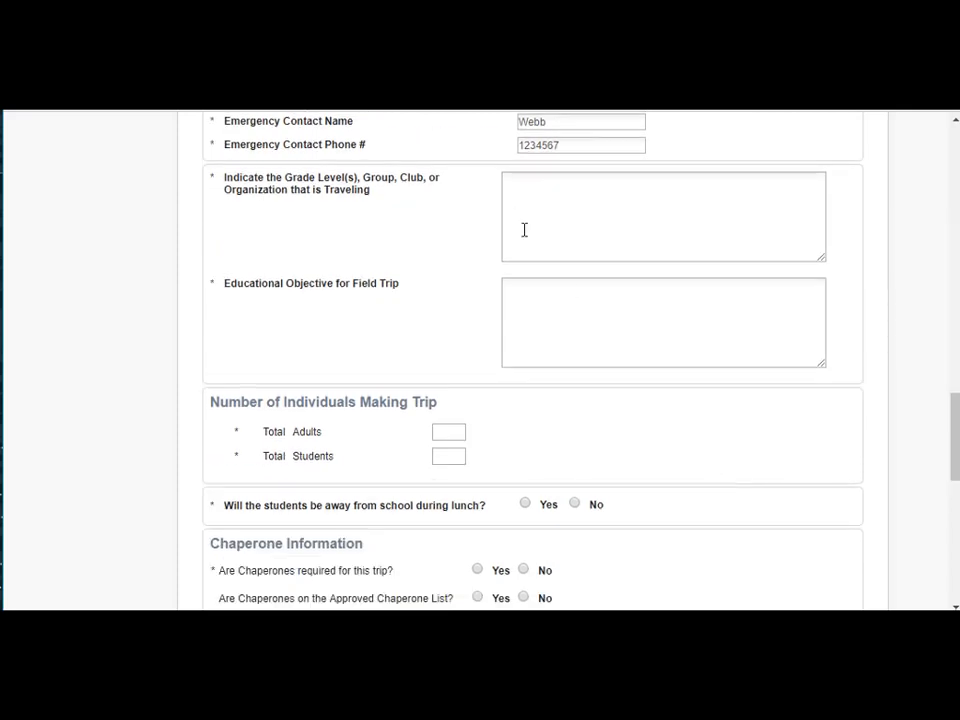
left_click(548, 206)
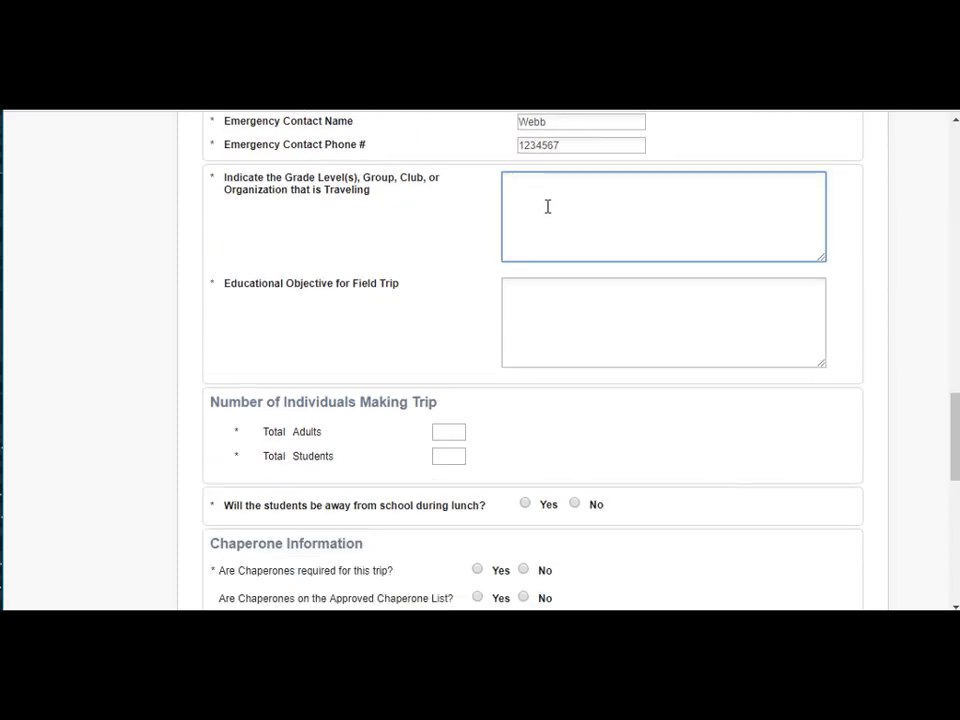
type("4th grade")
left_click(589, 301)
type("study")
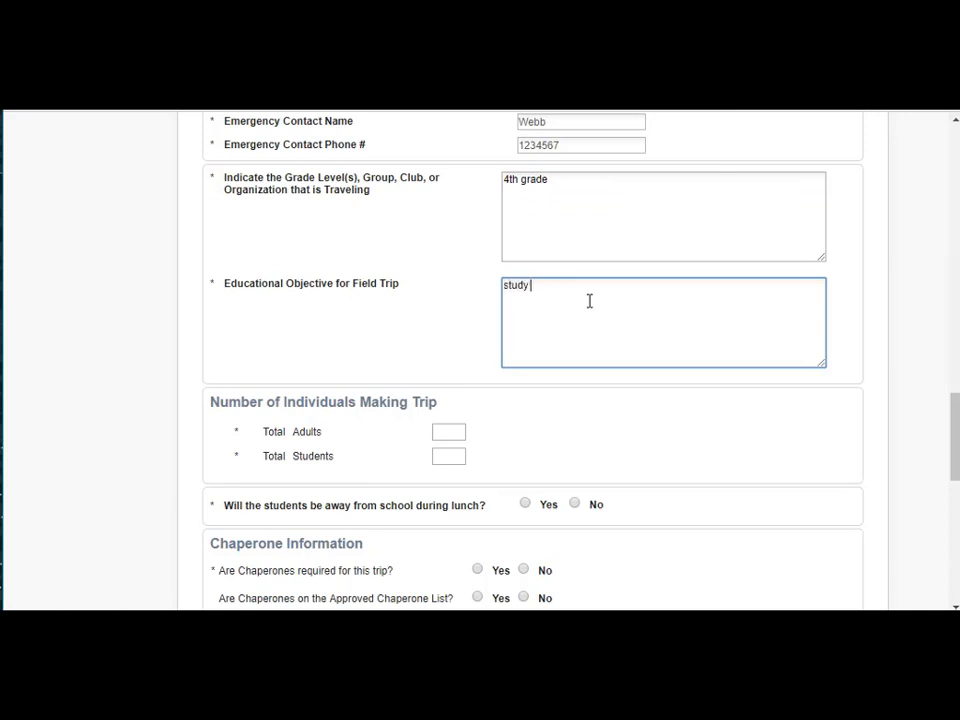
type(" George Washington")
- Set the number of individuals making the trip to 3 adults and 44 students
scroll(677, 429, "down", 2)
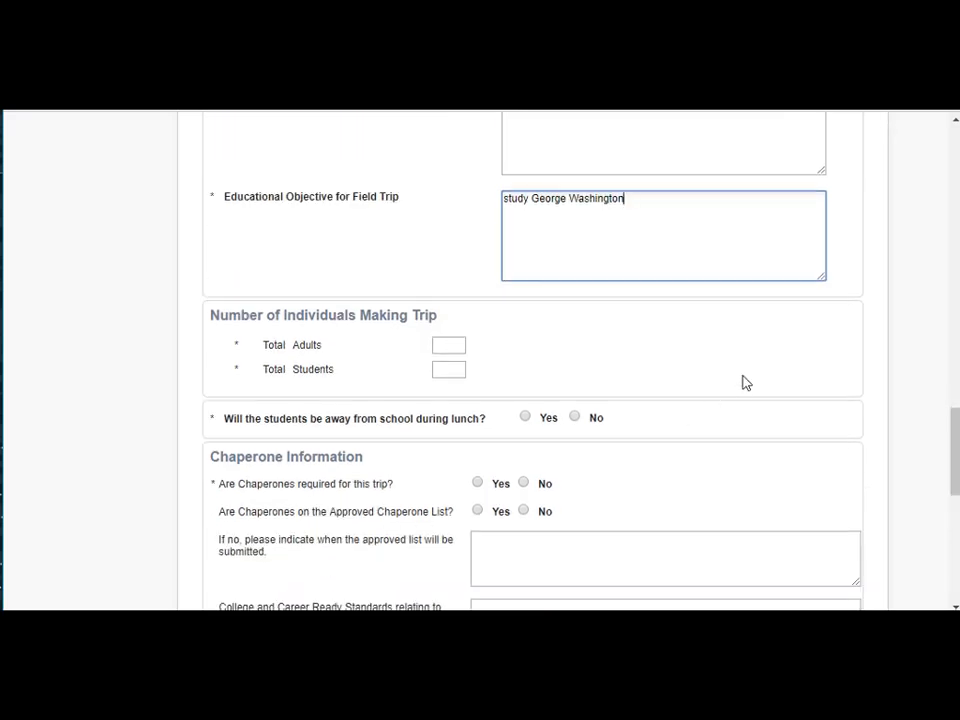
left_click(458, 344)
type("3")
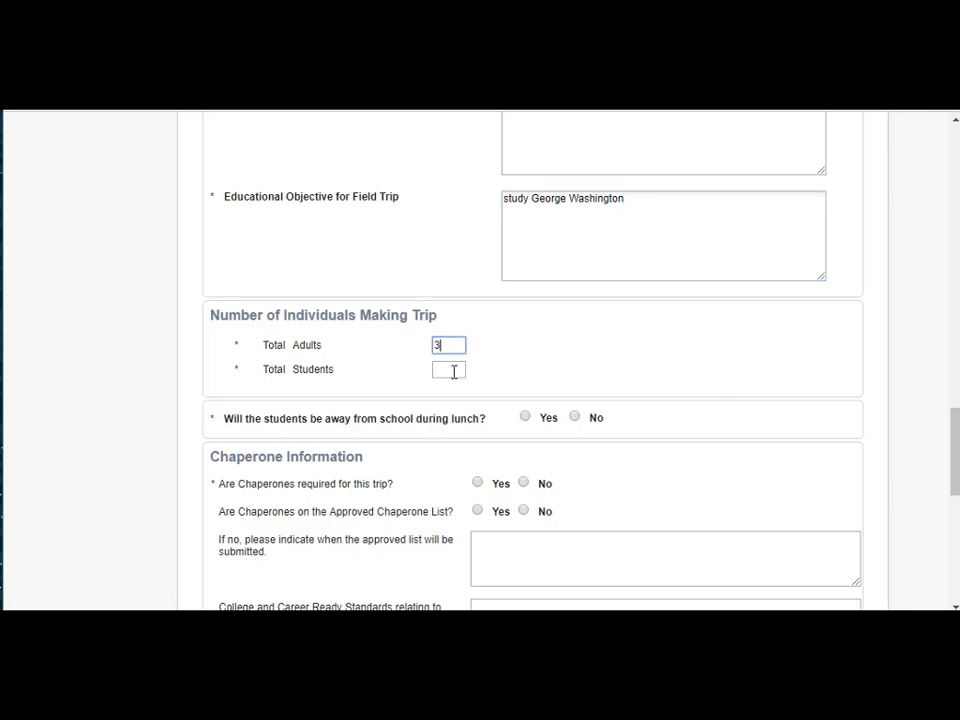
left_click(453, 371)
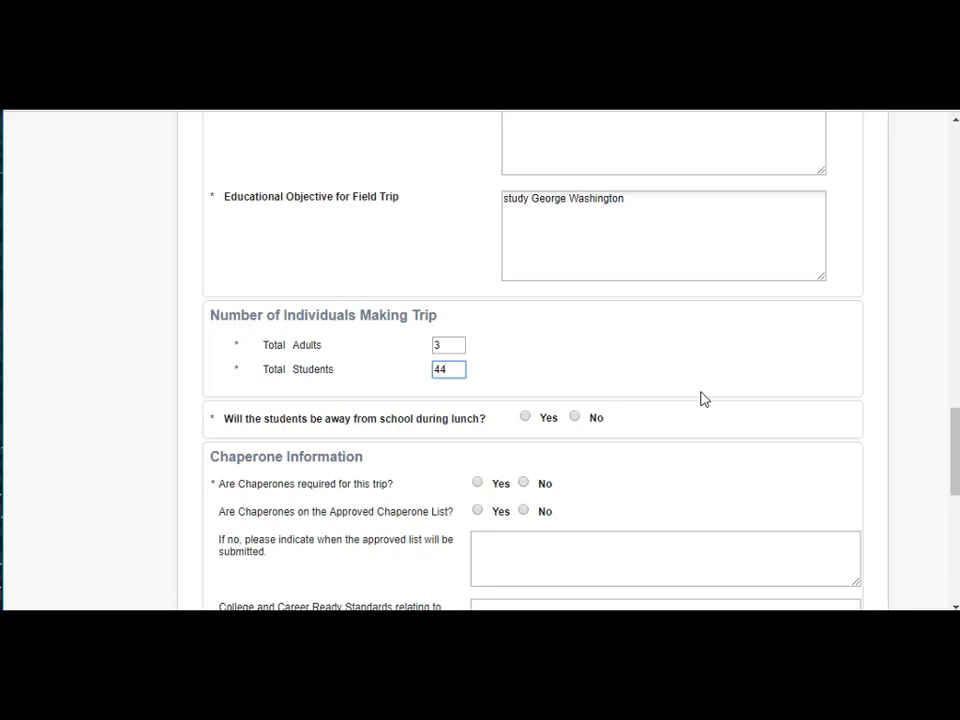
- Try marking the students as away during lunch and answering the packed lunches question with Yes and with No
scroll(701, 395, "down", 1)
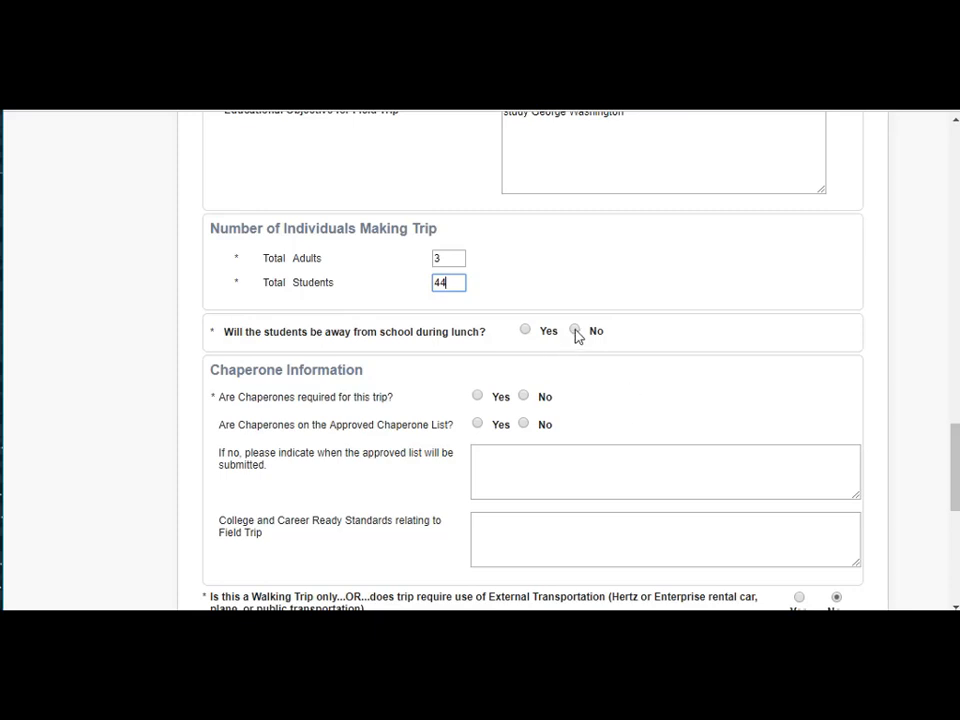
left_click(525, 332)
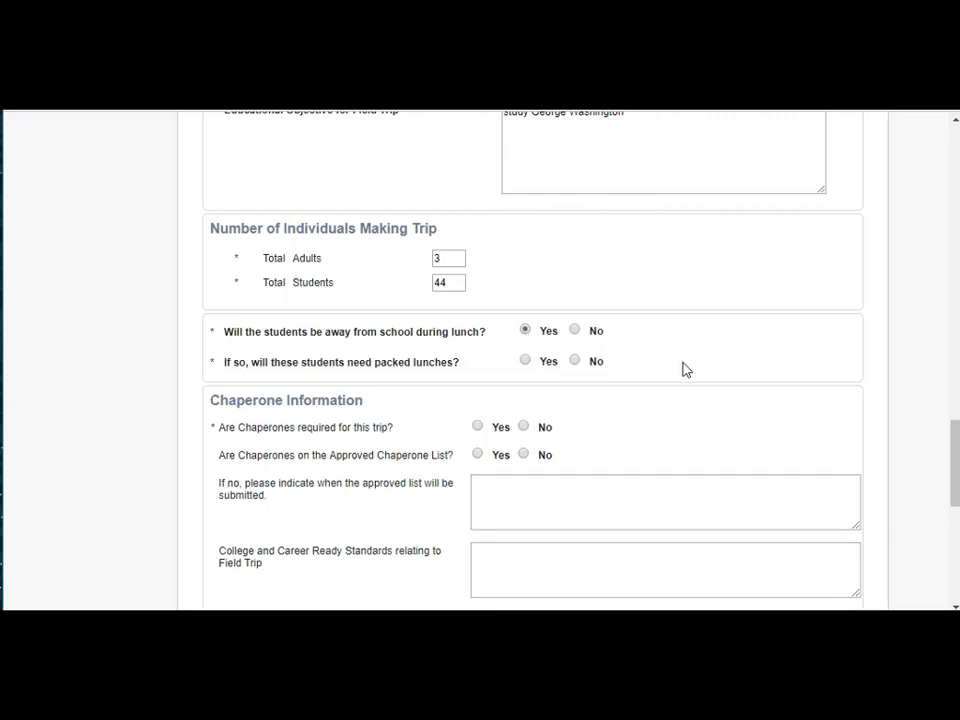
left_click(526, 362)
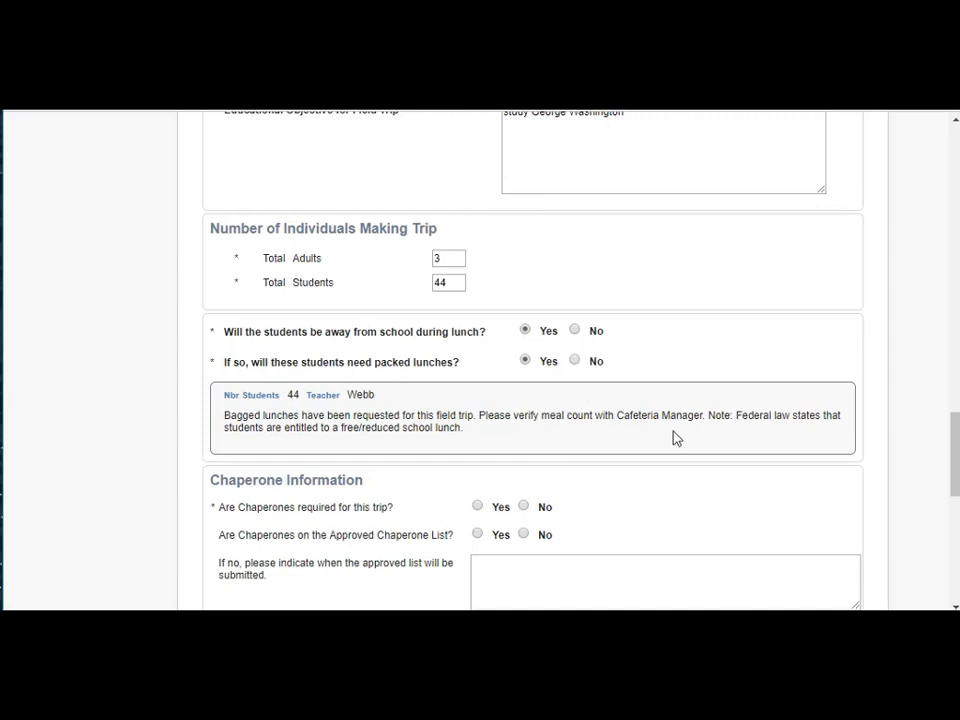
left_click(575, 361)
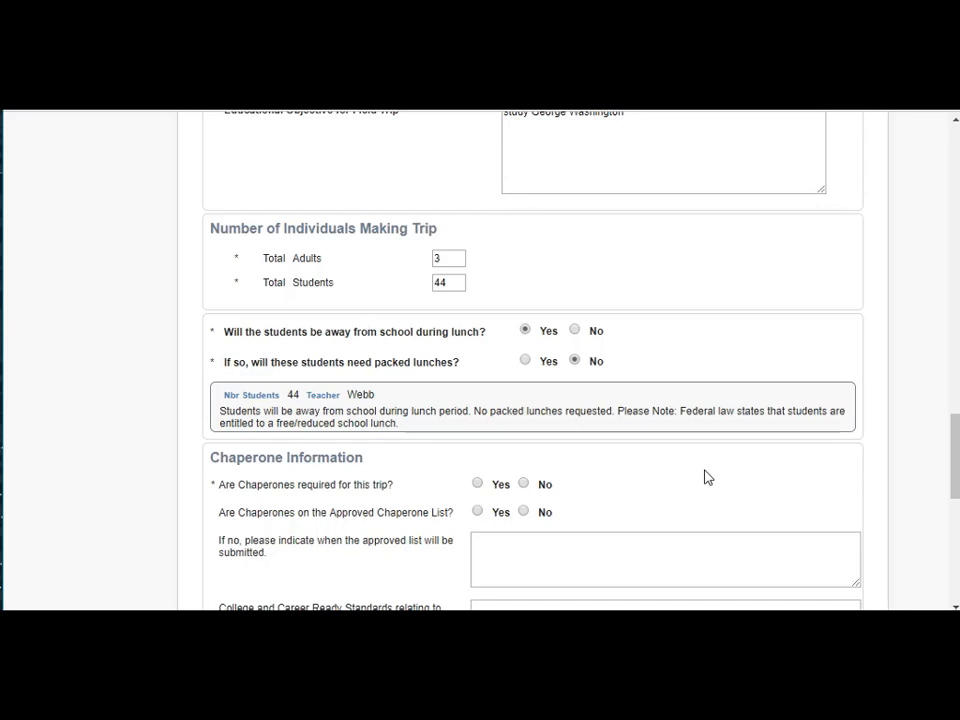
- Answer No to students being away from school during lunch and No to chaperones being required
left_click(575, 331)
scroll(690, 411, "down", 1)
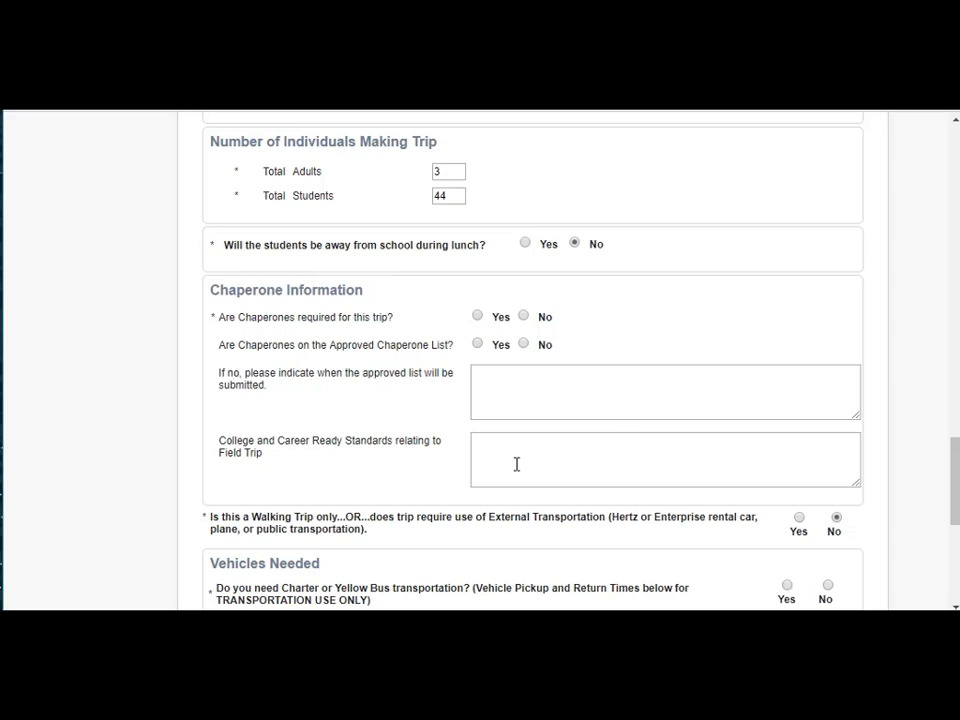
left_click(523, 316)
- Try Yes for the walking trip or external transportation question and return the answer to No
scroll(738, 440, "down", 3)
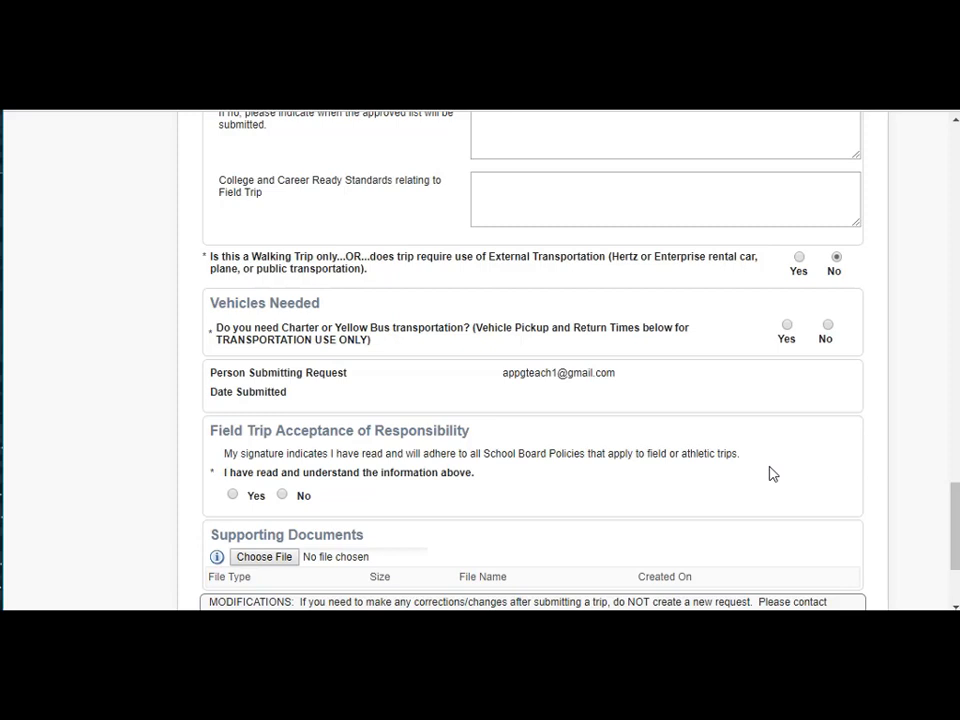
left_click(799, 258)
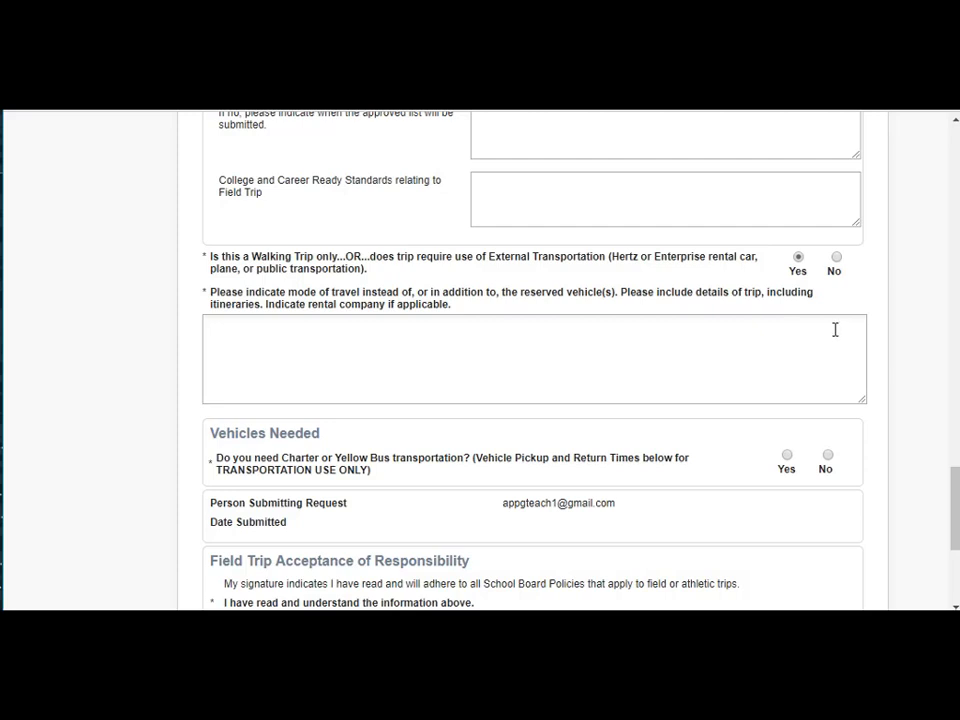
left_click(837, 258)
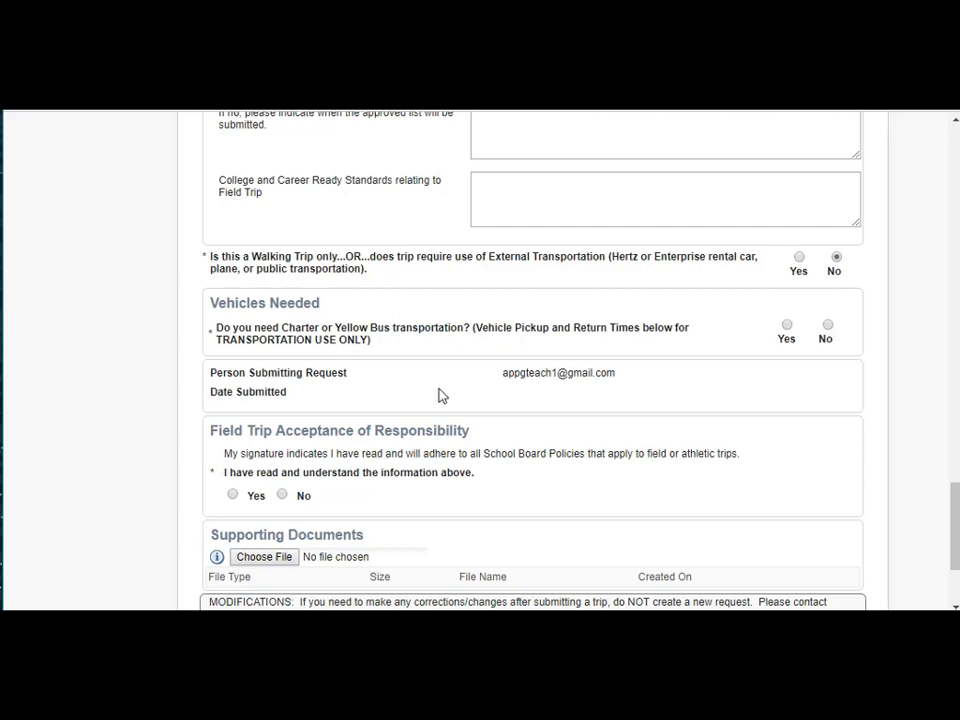
- Request Charter or Yellow Bus transportation, try Approved Charter as the vehicle type and browse the approved charter companies
left_click(788, 328)
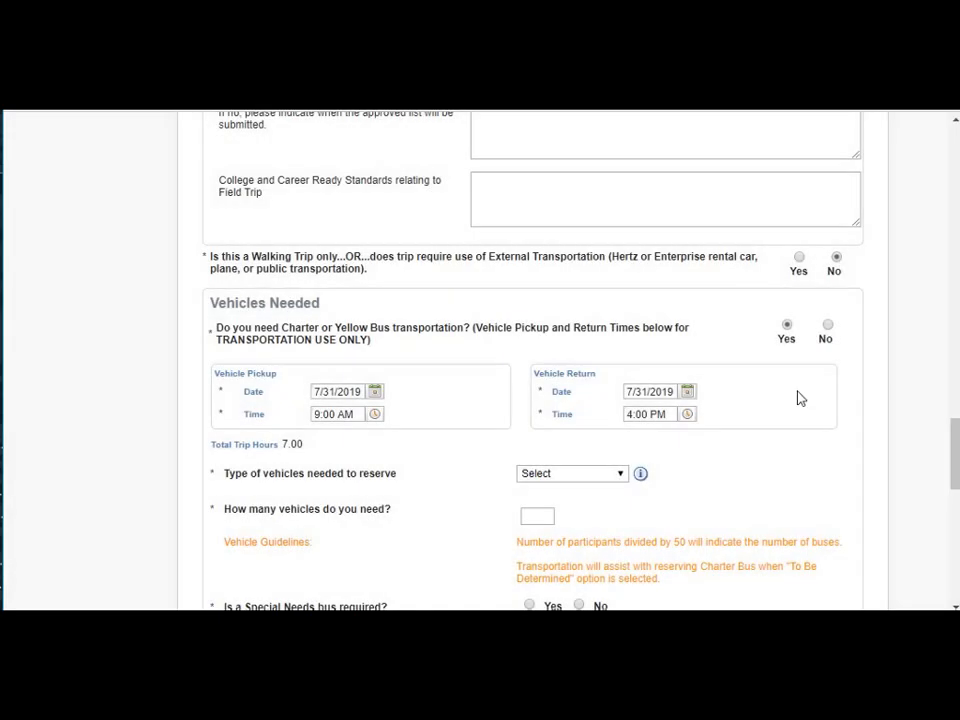
scroll(814, 454, "down", 1)
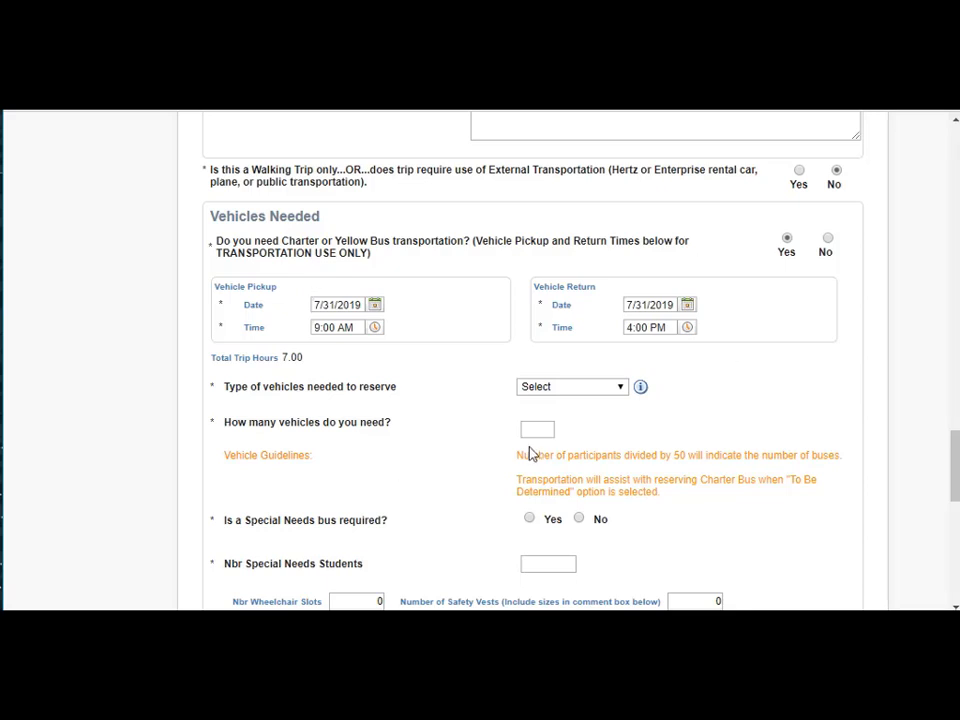
left_click(620, 390)
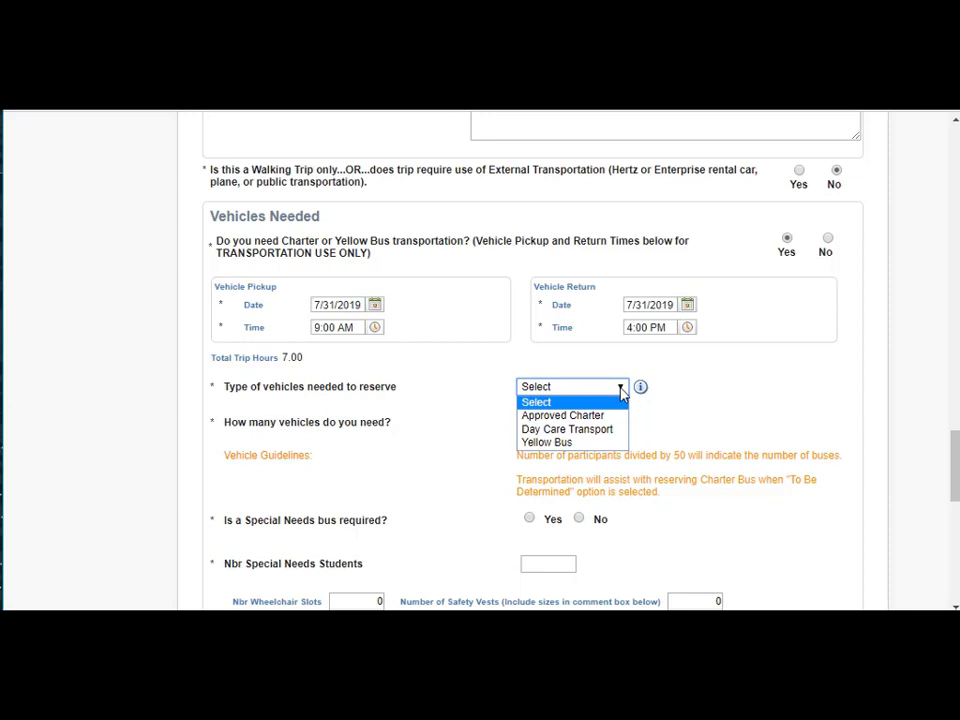
left_click(615, 416)
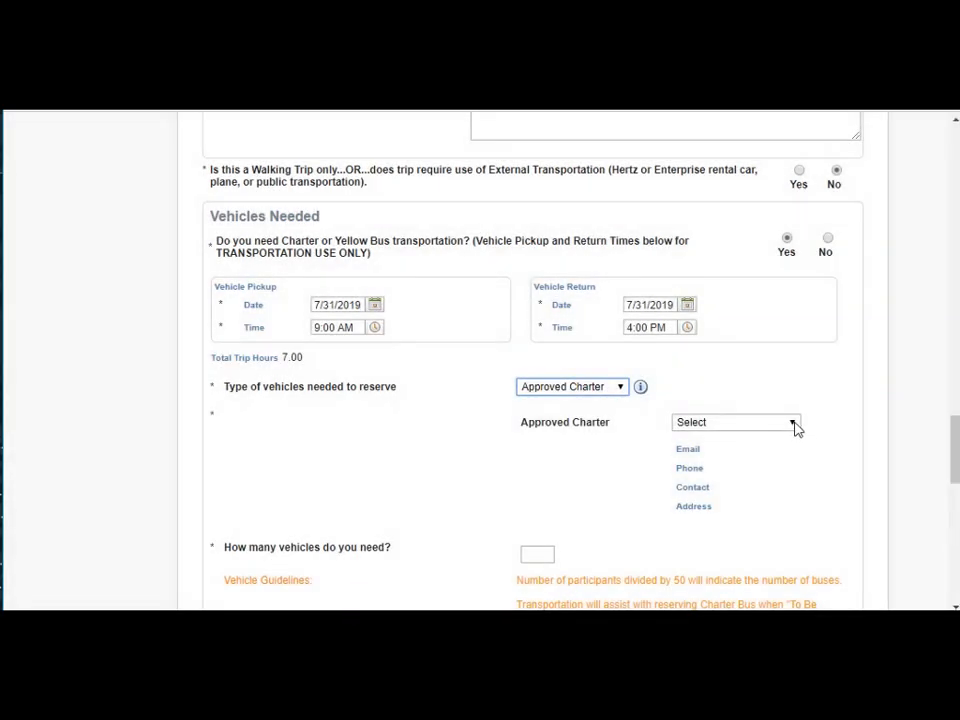
left_click(794, 424)
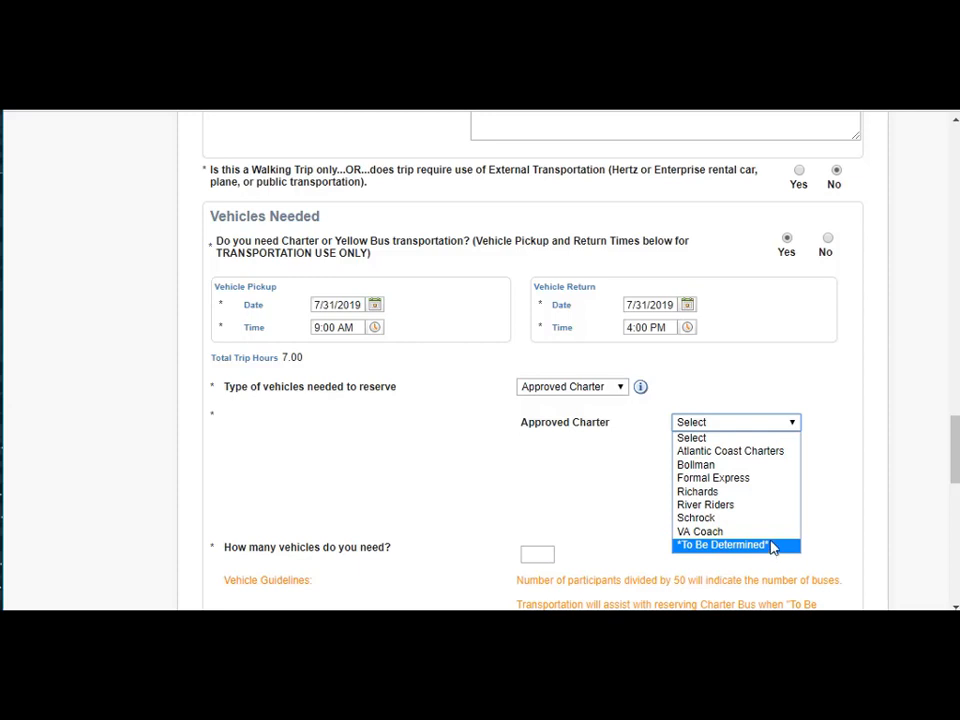
left_click(766, 381)
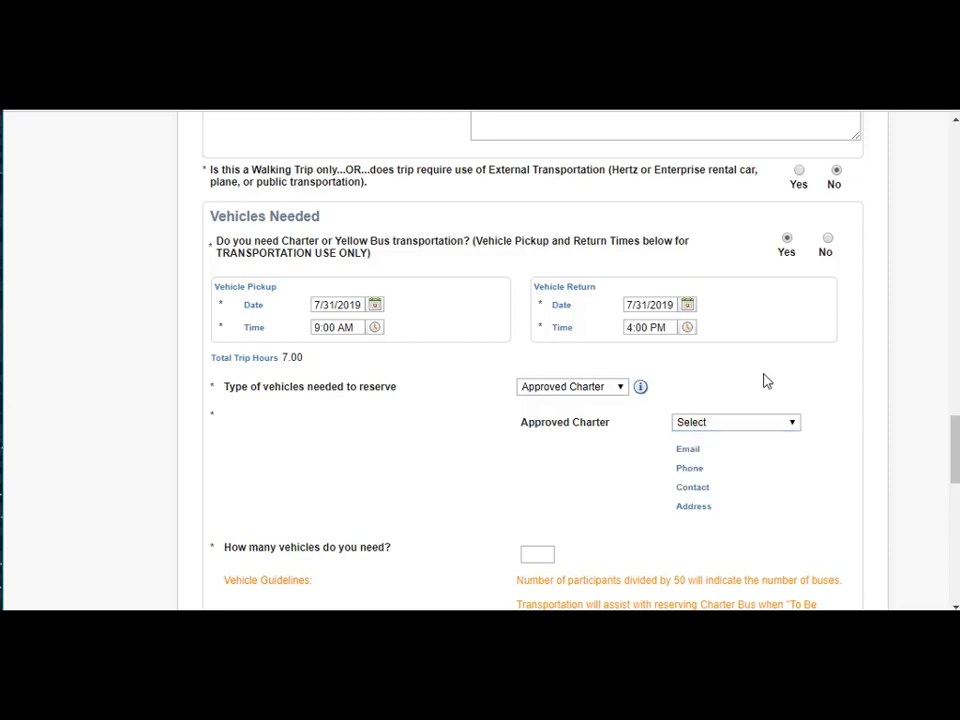
- Set the type of vehicles to reserve to Yellow Bus and the number of vehicles needed to 1
left_click(618, 390)
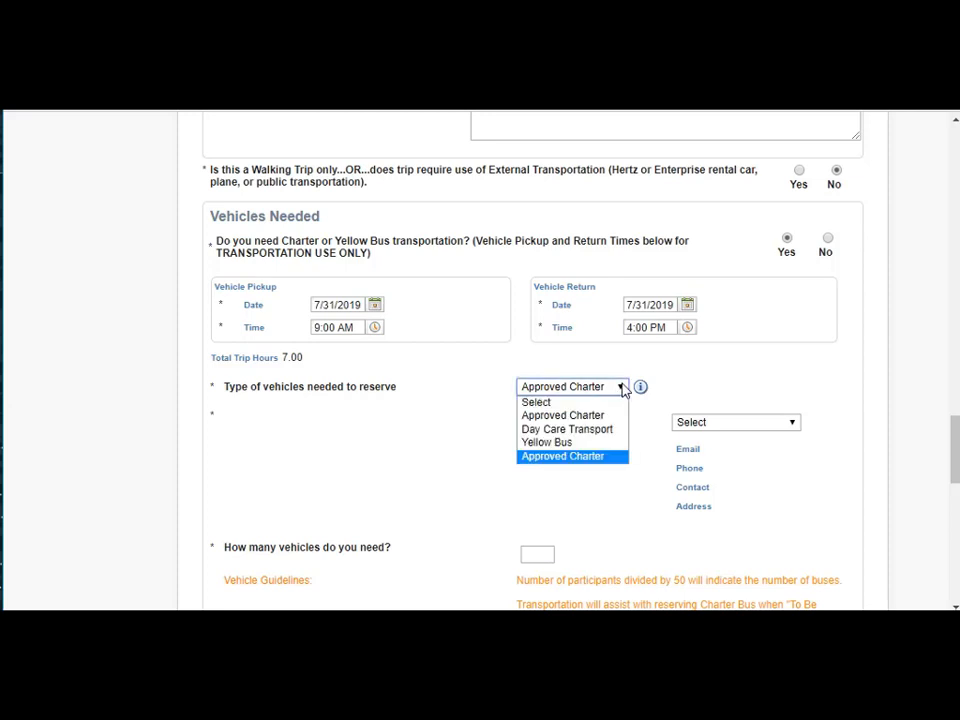
left_click(600, 442)
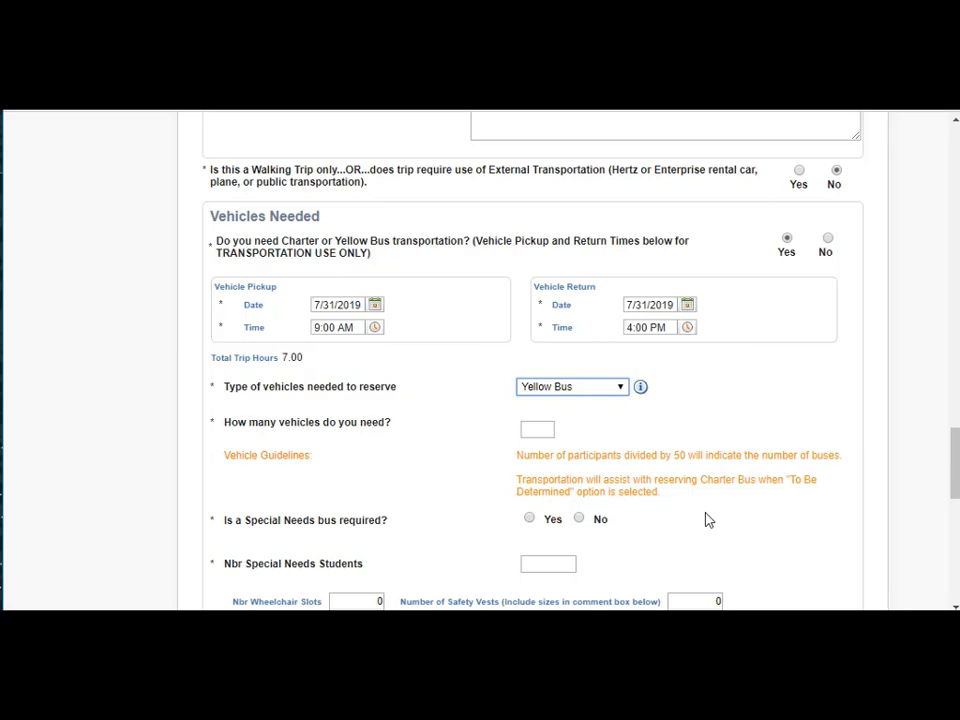
left_click(536, 430)
left_click(532, 460)
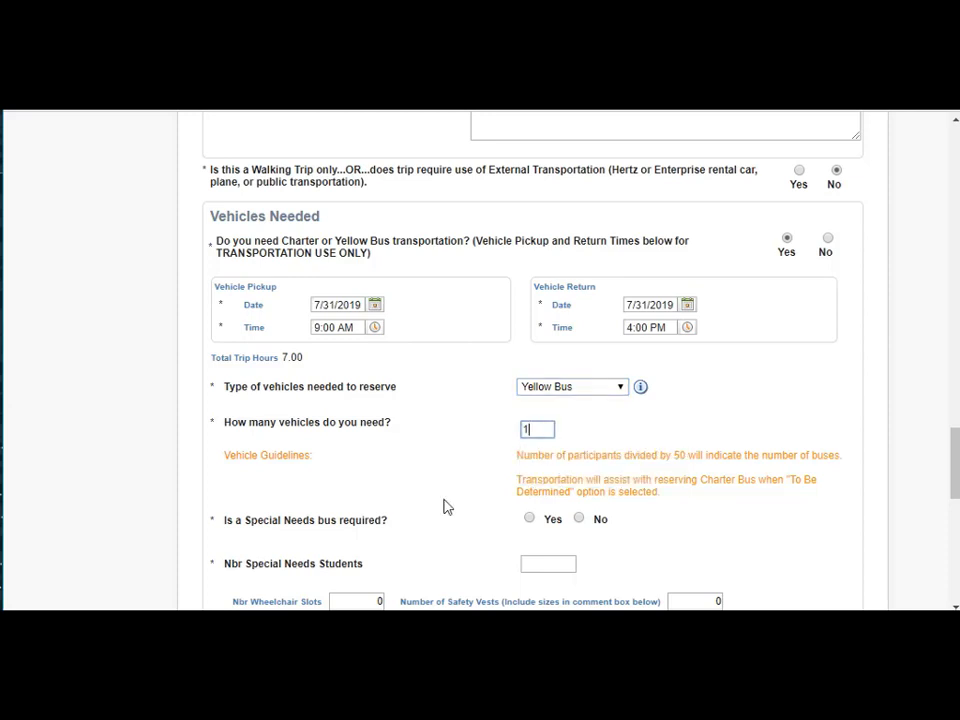
- Answer No to a Special Needs bus being required and set the number of special needs students to 0
scroll(450, 510, "down", 1)
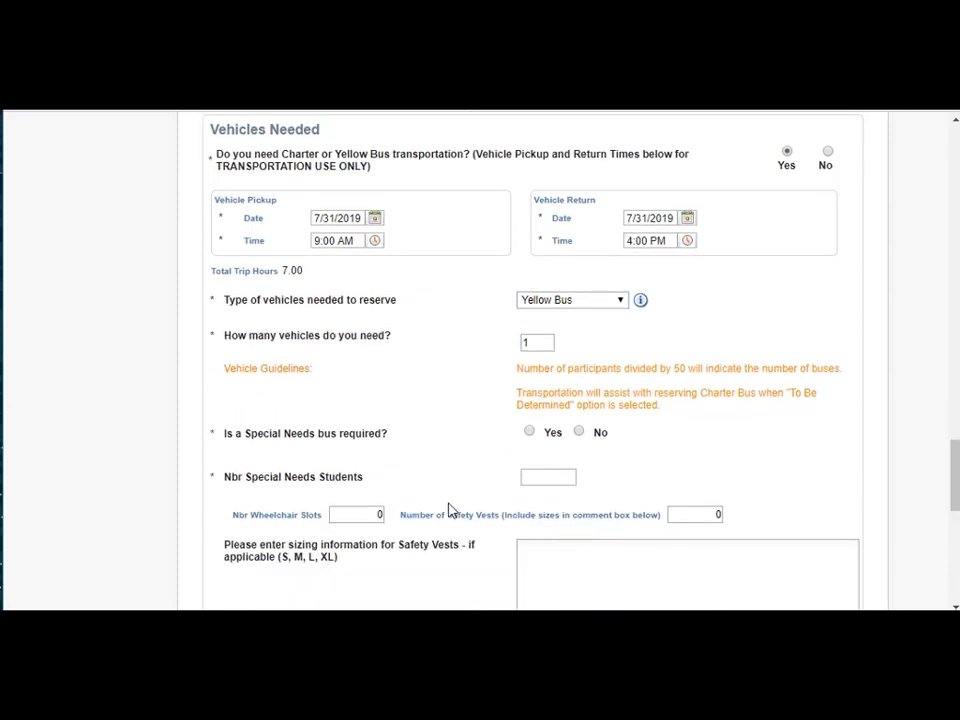
scroll(450, 510, "down", 1)
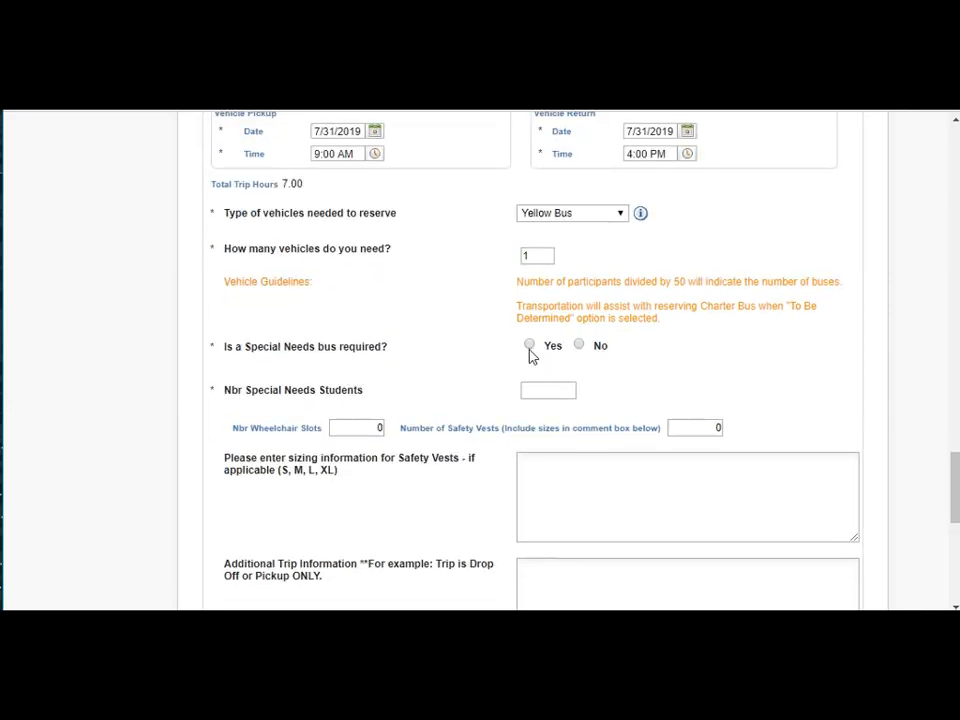
left_click(579, 345)
left_click(536, 391)
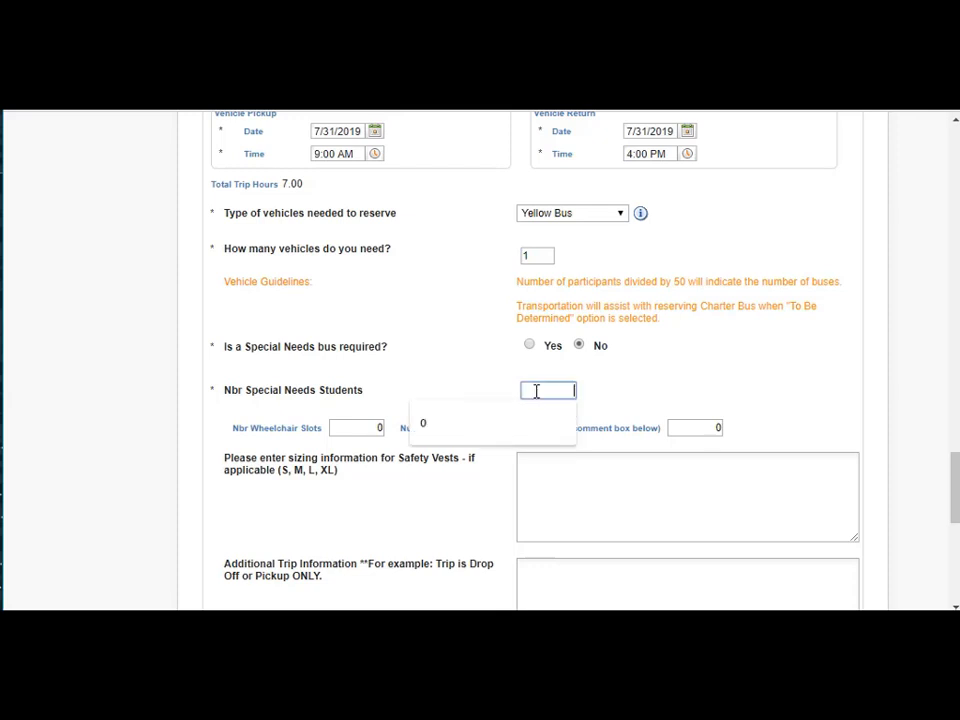
type("0")
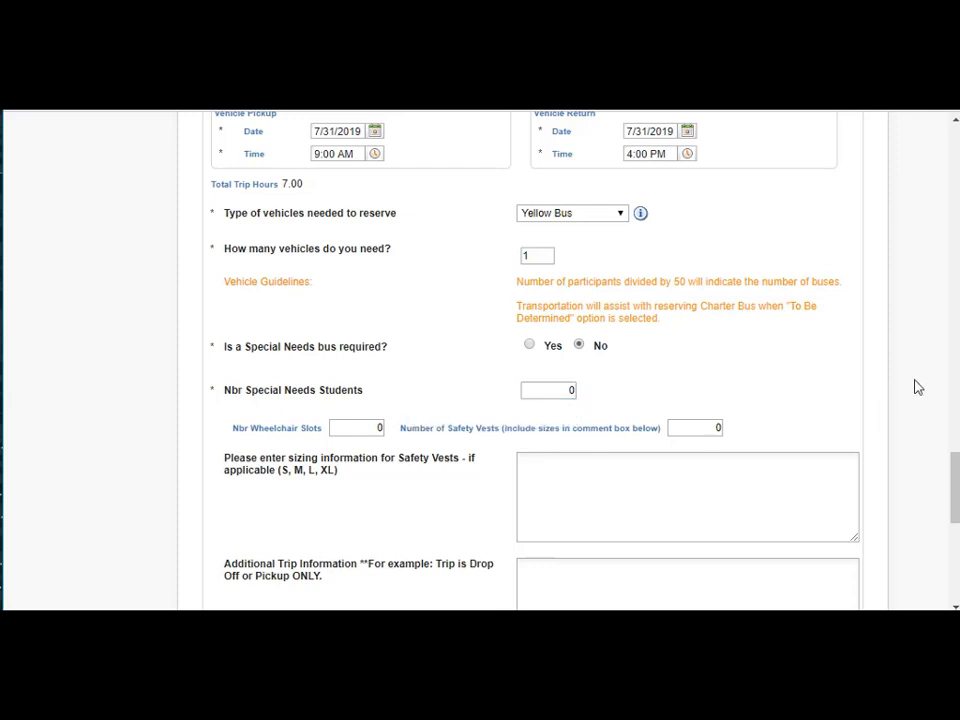
scroll(785, 491, "down", 1)
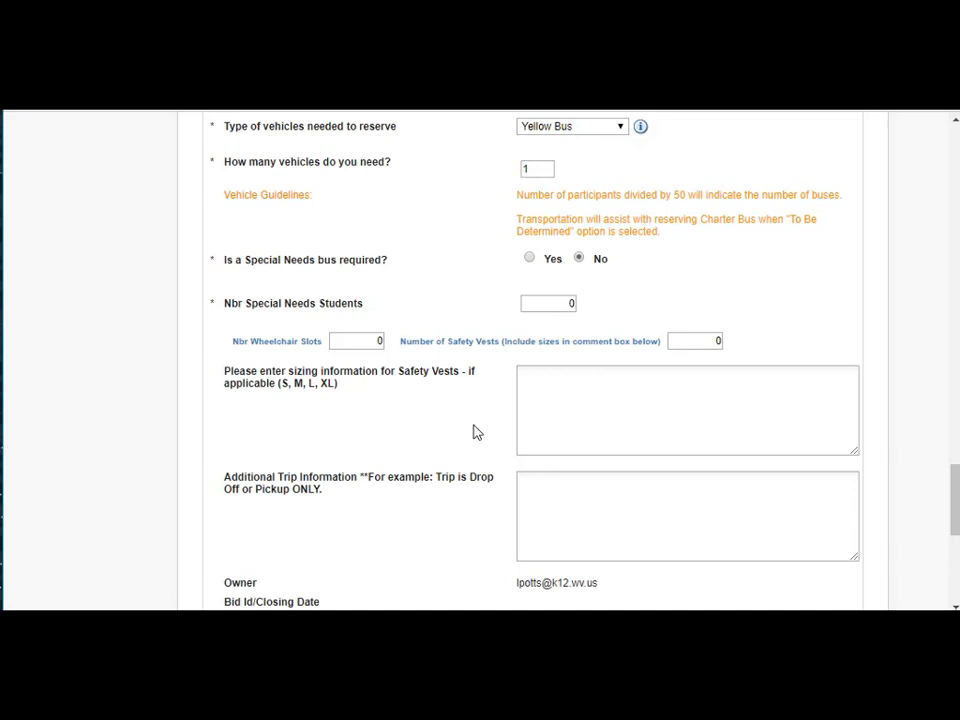
left_click(567, 385)
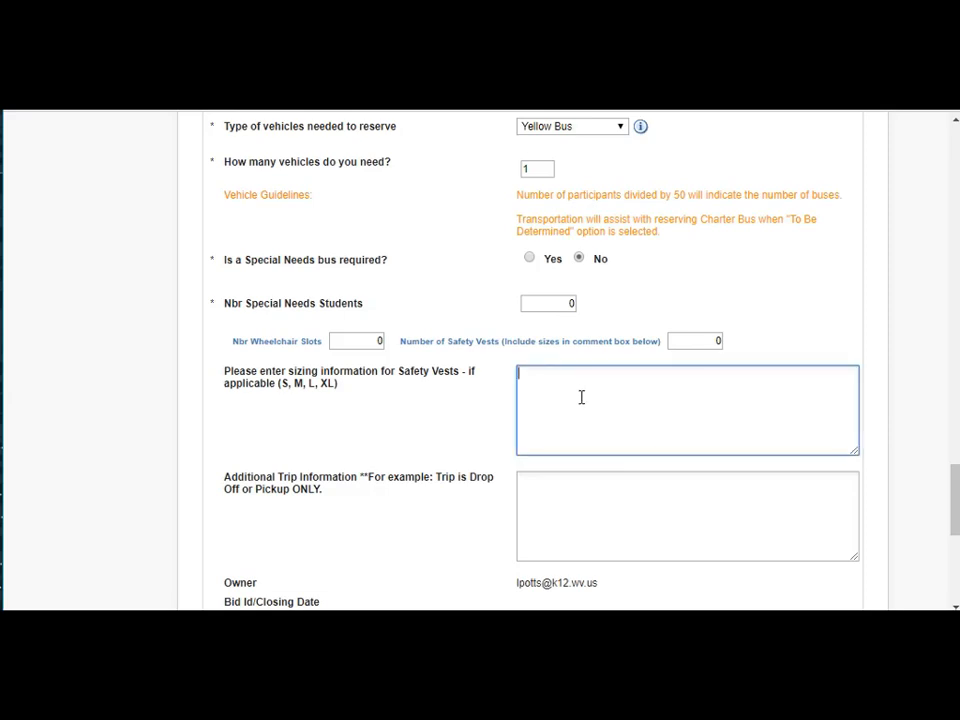
scroll(630, 409, "down", 3)
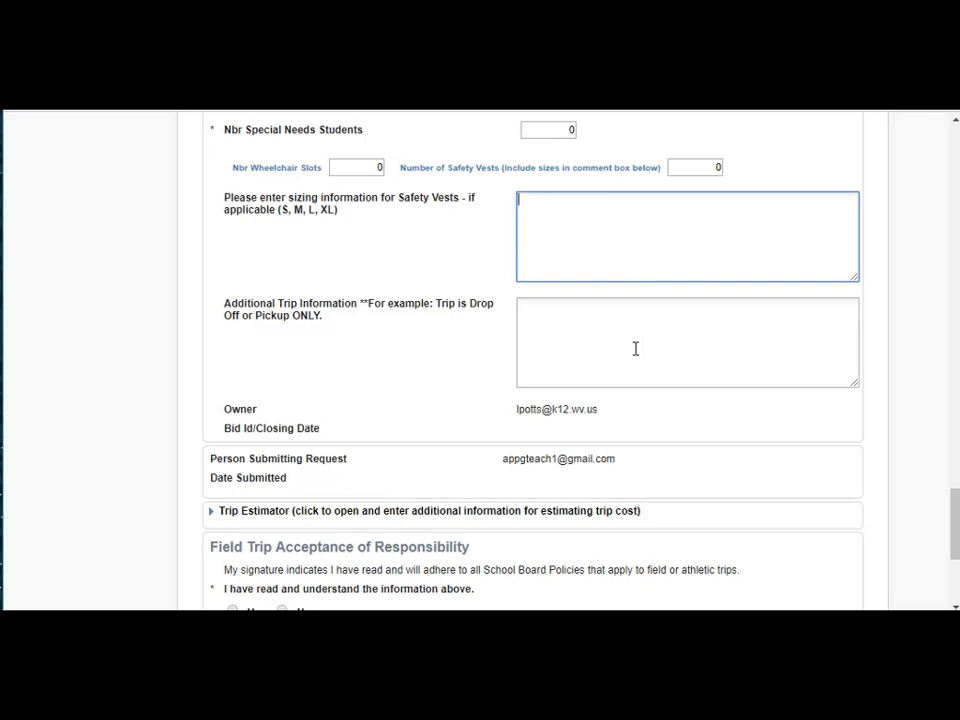
- Try to submit the request, and answer Yes to having read and understood the Field Trip Acceptance of Responsibility
scroll(635, 350, "down", 3)
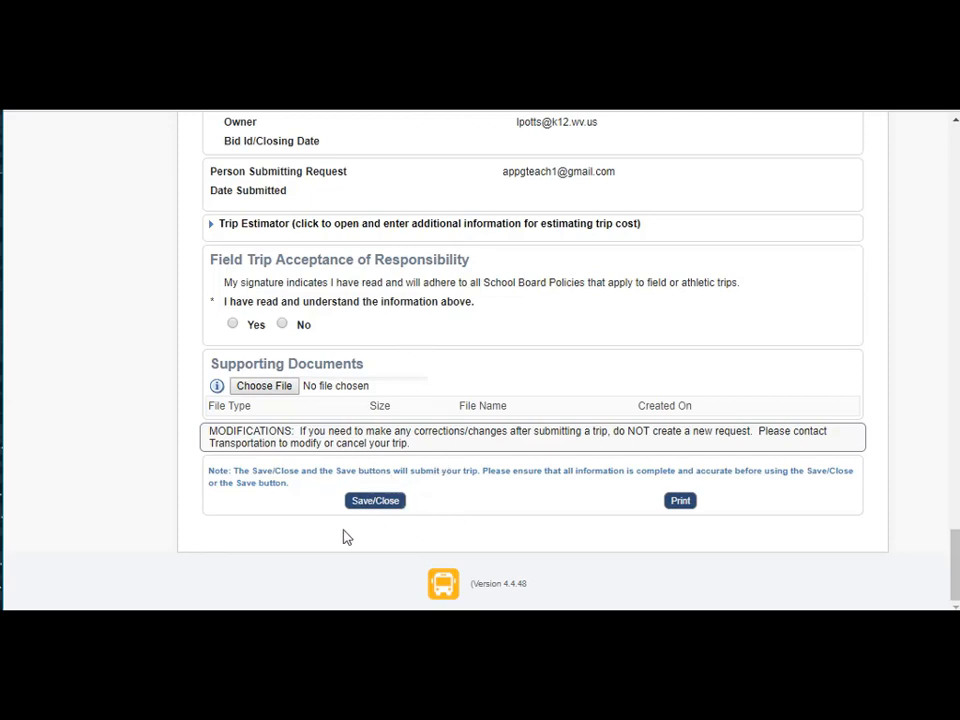
left_click(382, 505)
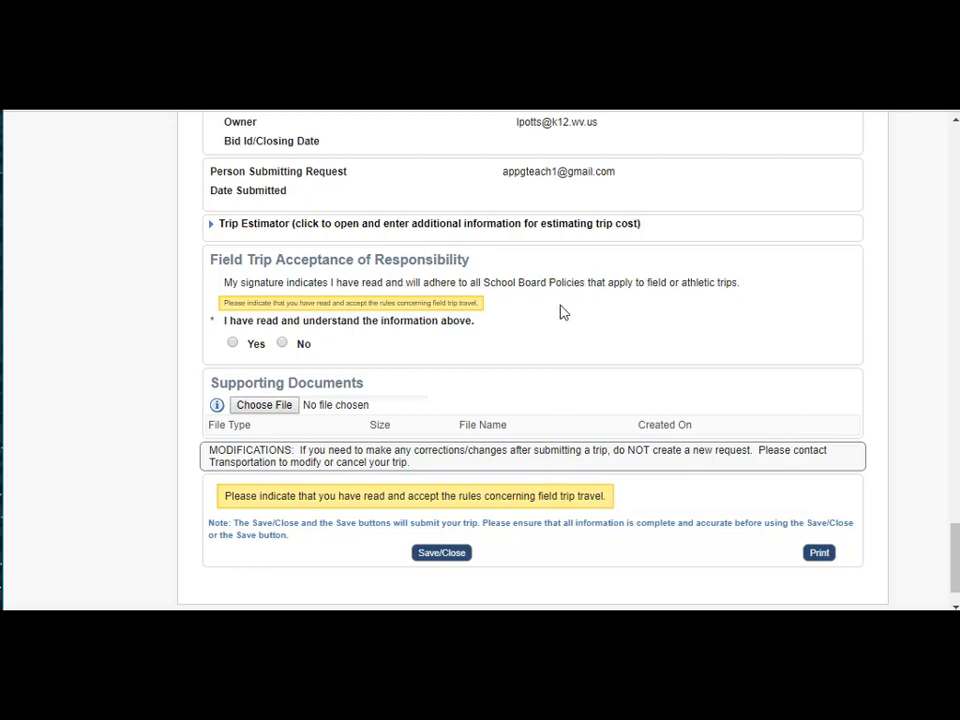
scroll(570, 318, "up", 1)
scroll(576, 322, "up", 1)
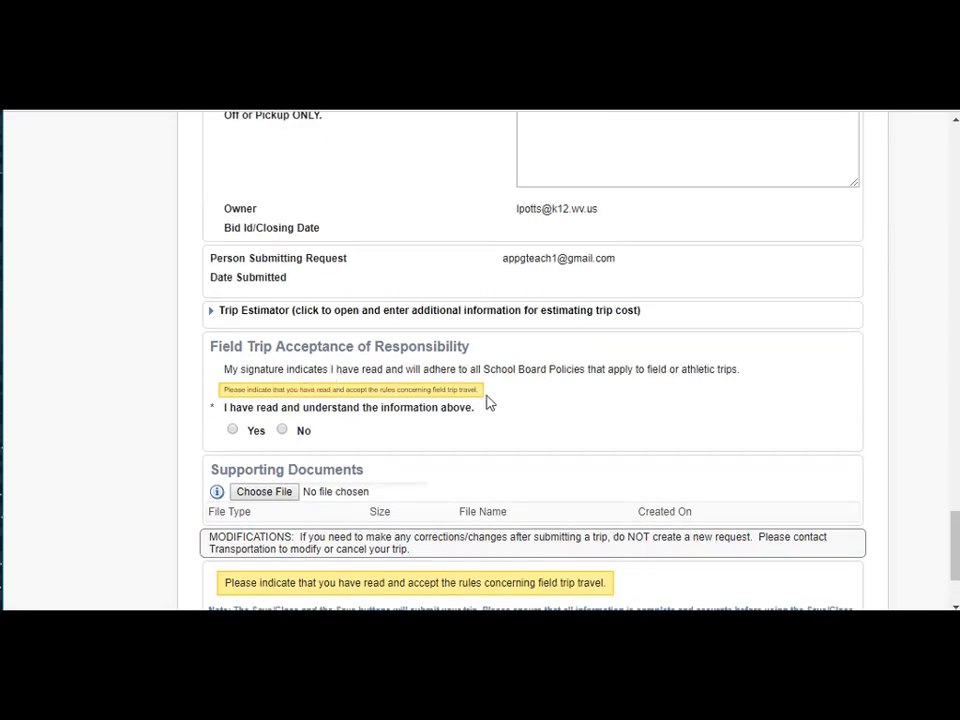
left_click(231, 431)
- Attach the Barren Field Trip PO PDF from the Desktop folder as a supporting document
scroll(555, 425, "down", 2)
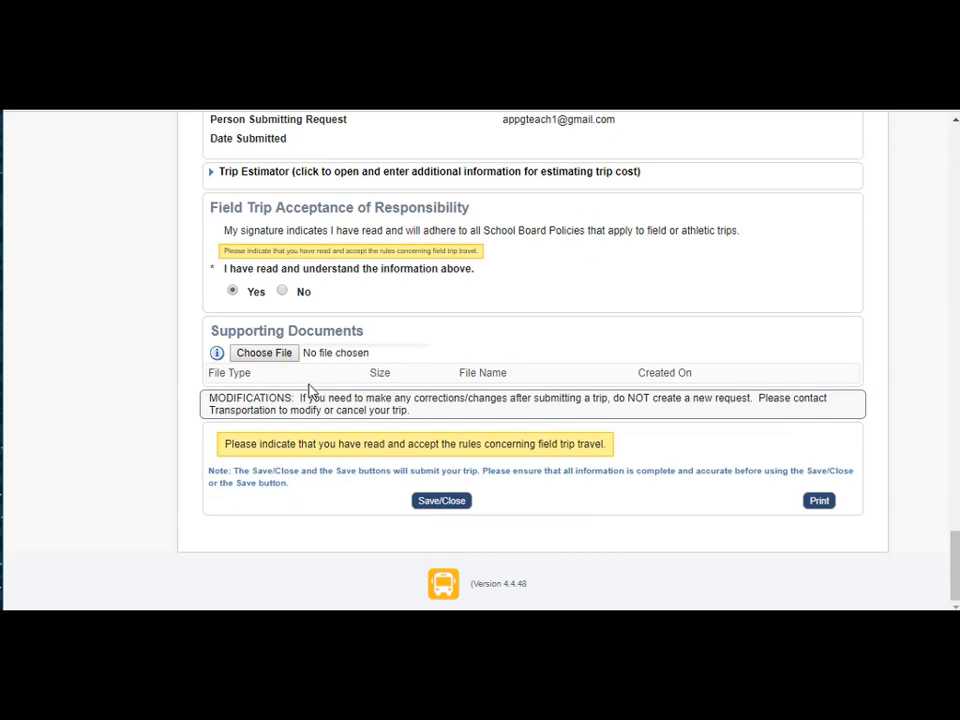
left_click(266, 353)
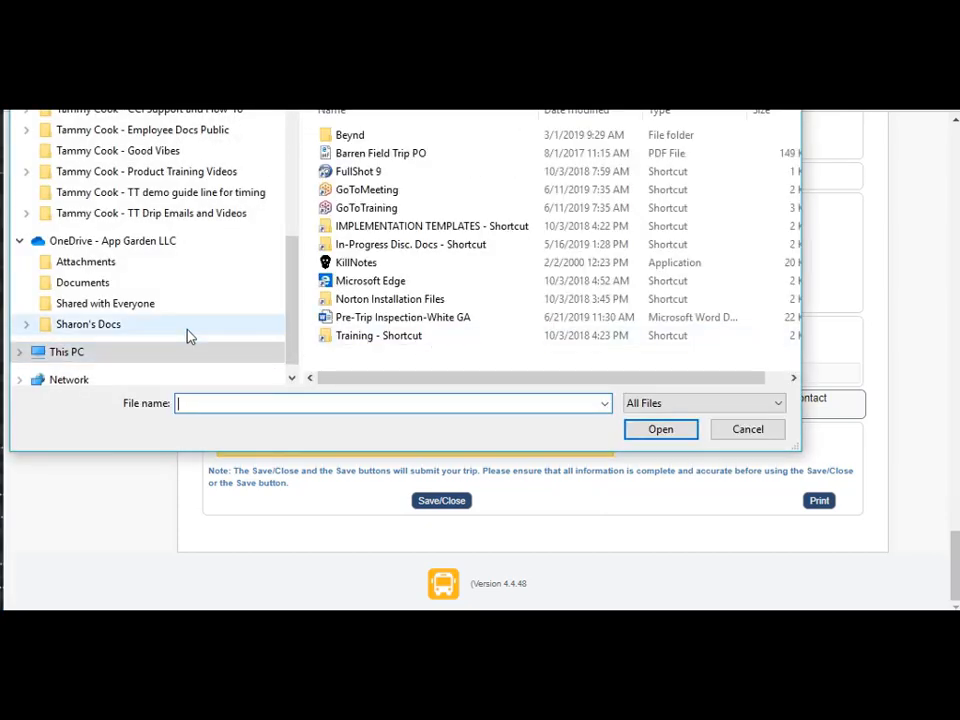
scroll(188, 336, "up", 1)
scroll(189, 336, "up", 4)
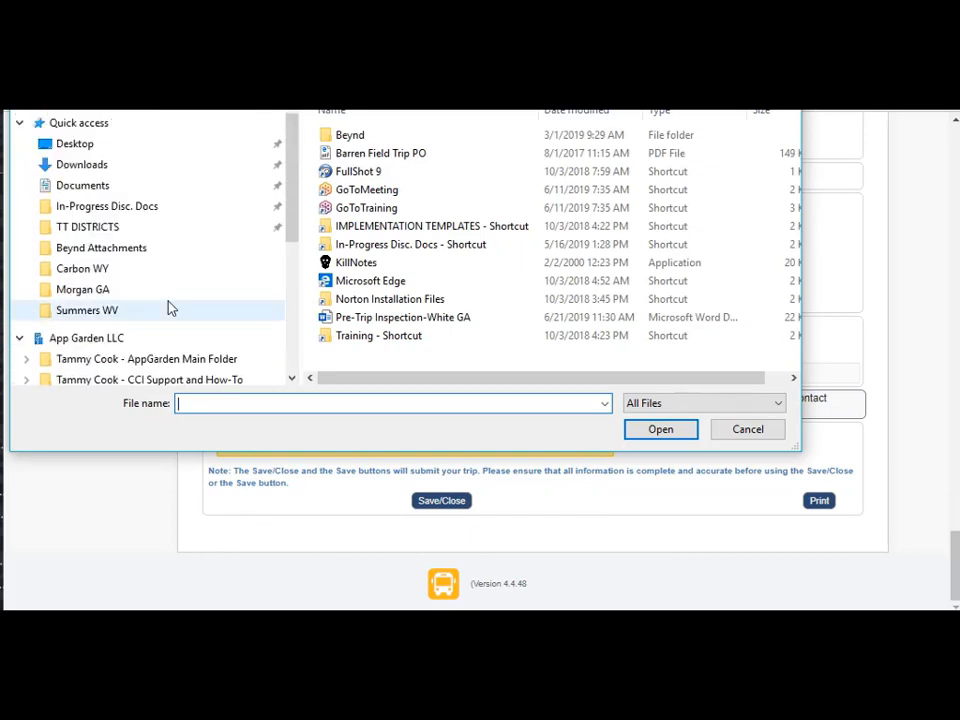
left_click(75, 147)
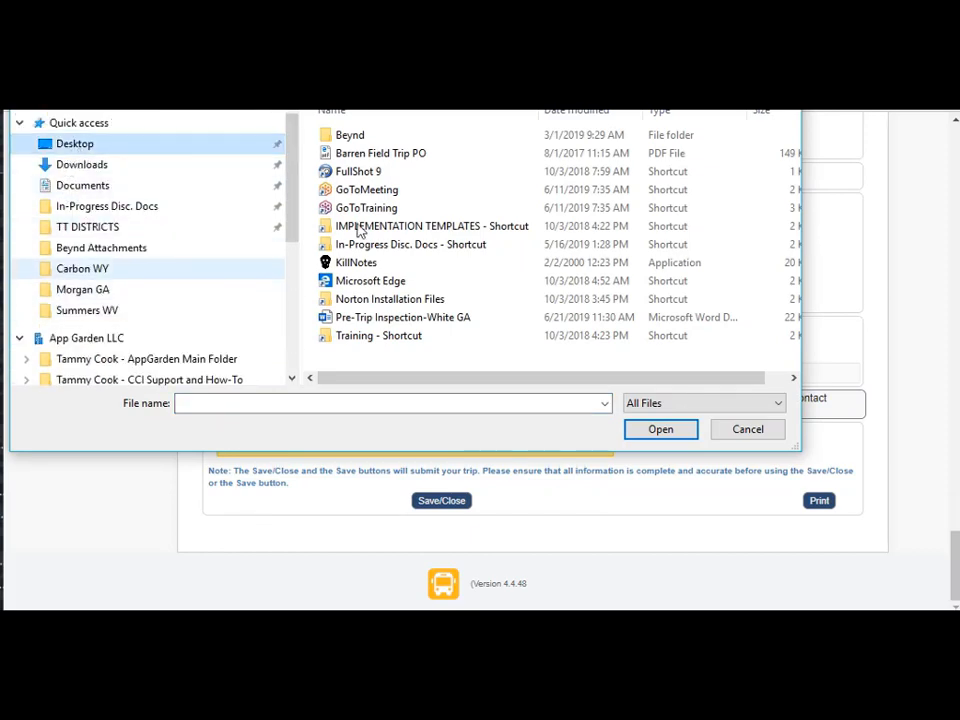
left_click(398, 155)
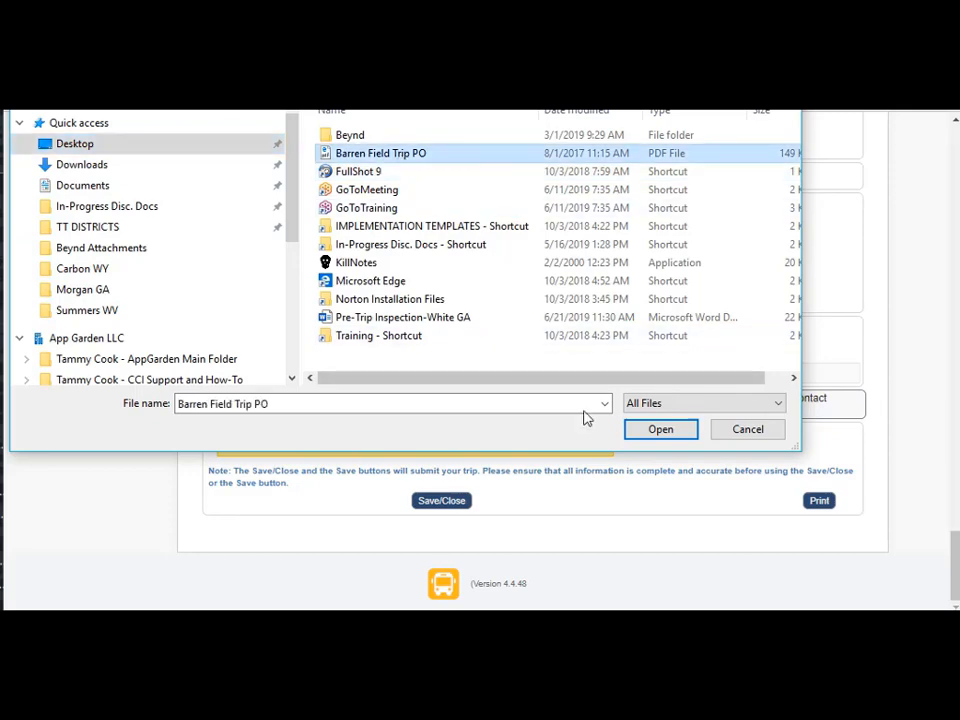
left_click(653, 432)
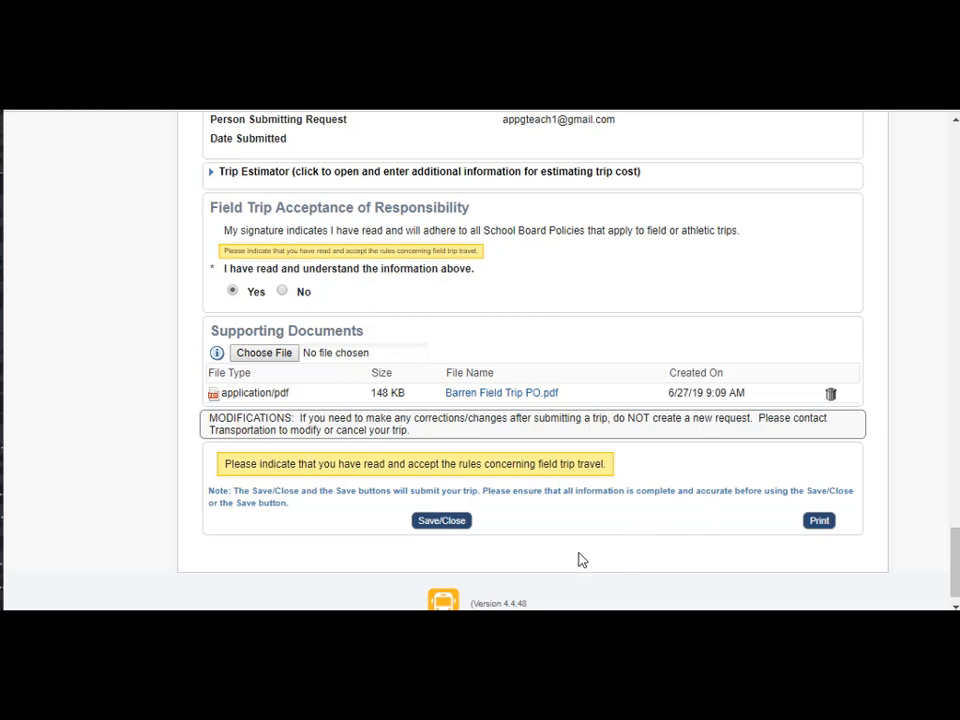
- Submit the field trip request by saving and closing it, and check its entry in the list of trip requests
left_click(445, 527)
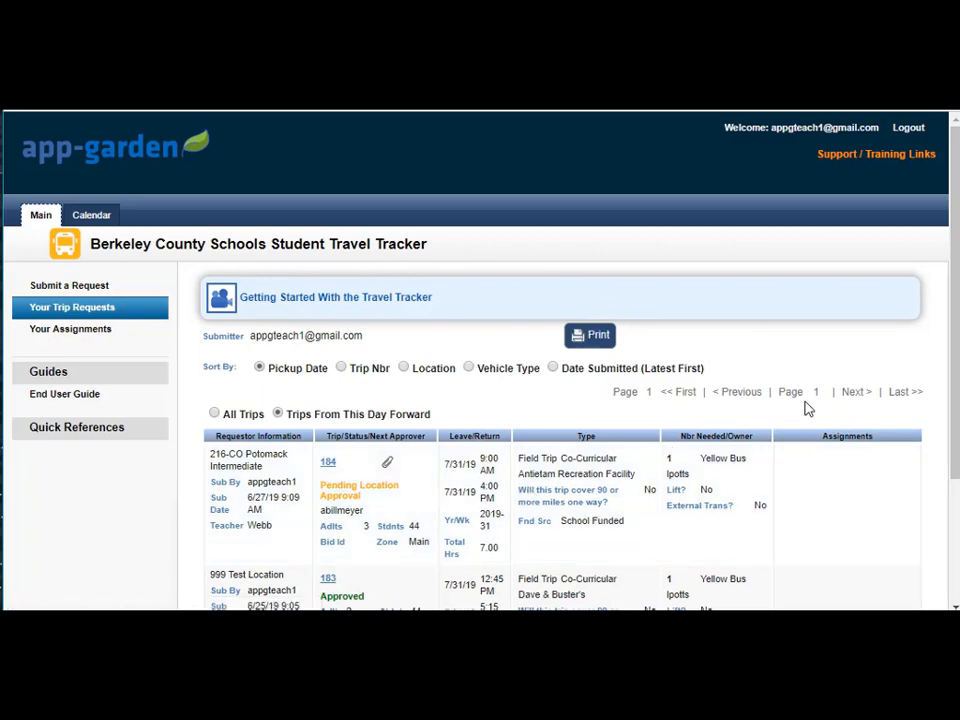
scroll(806, 443, "down", 1)
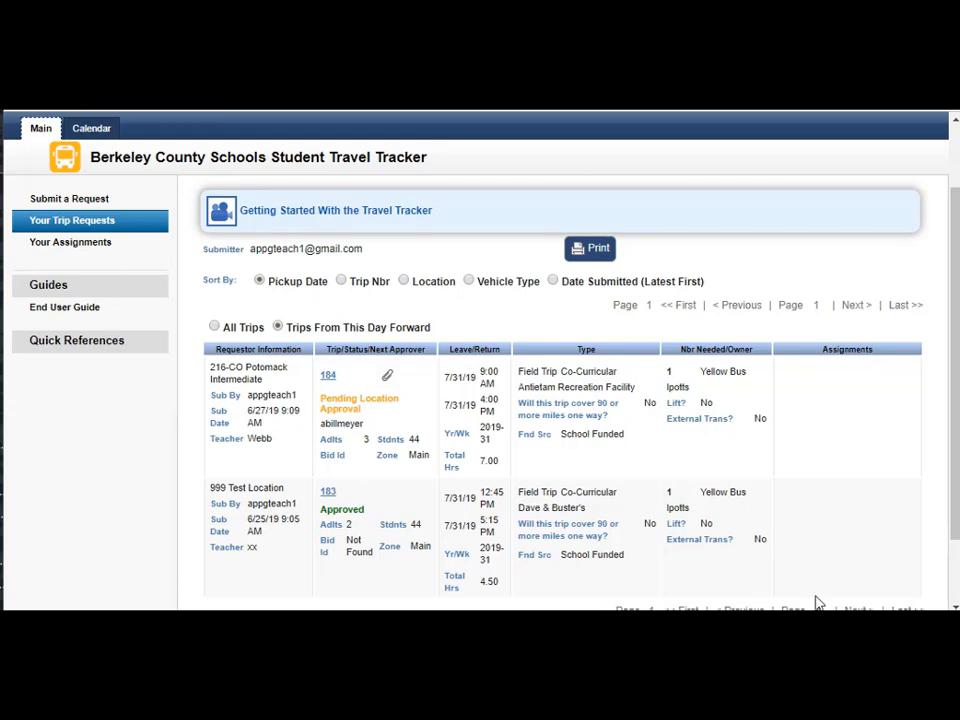
scroll(824, 452, "up", 2)
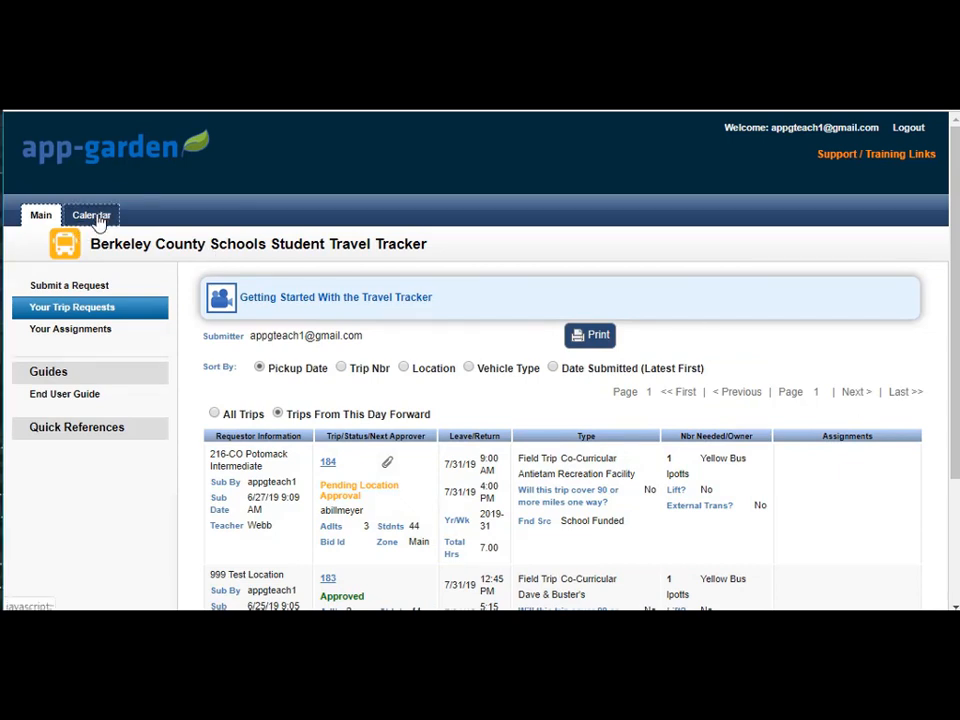
- Open the trip calendar for June 2019 and view the details of the field trip on June 3
left_click(94, 217)
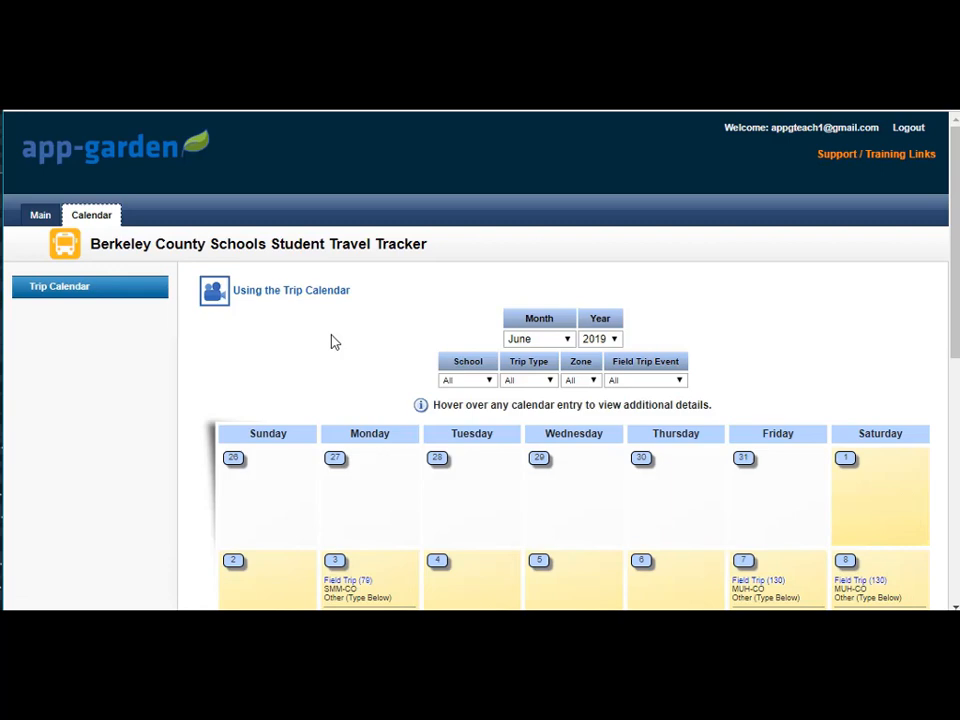
scroll(335, 342, "down", 5)
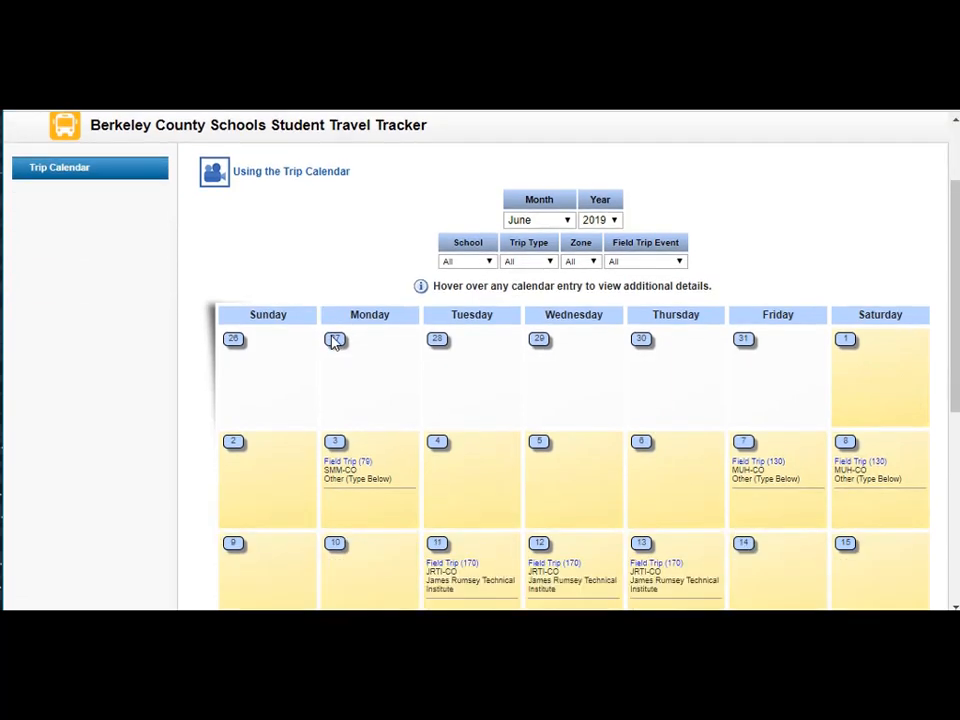
mouse_move(333, 337)
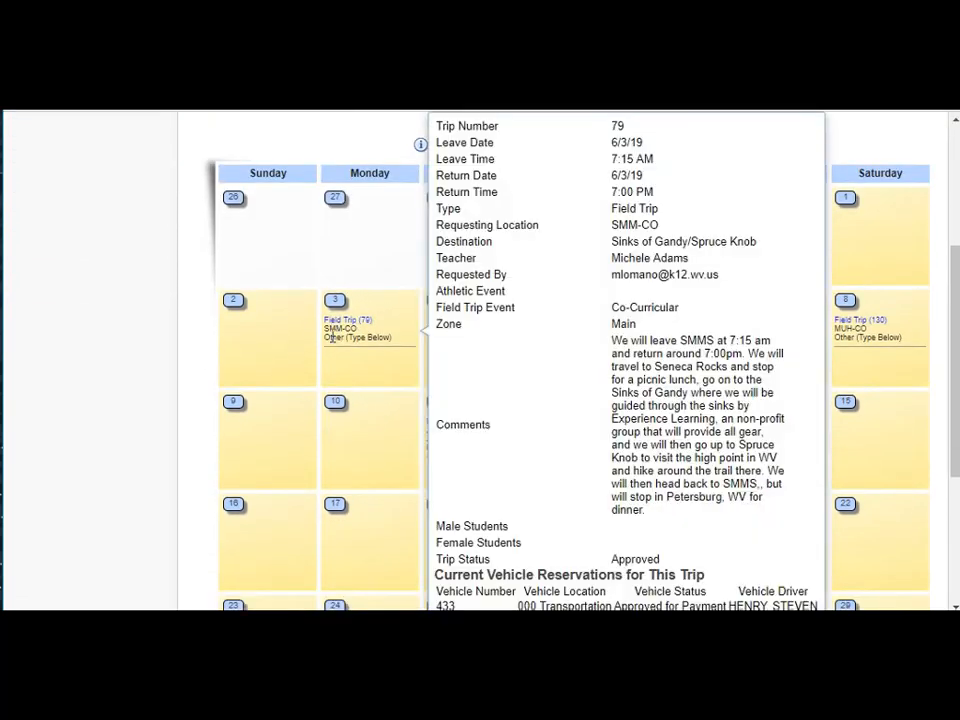
scroll(333, 337, "up", 5)
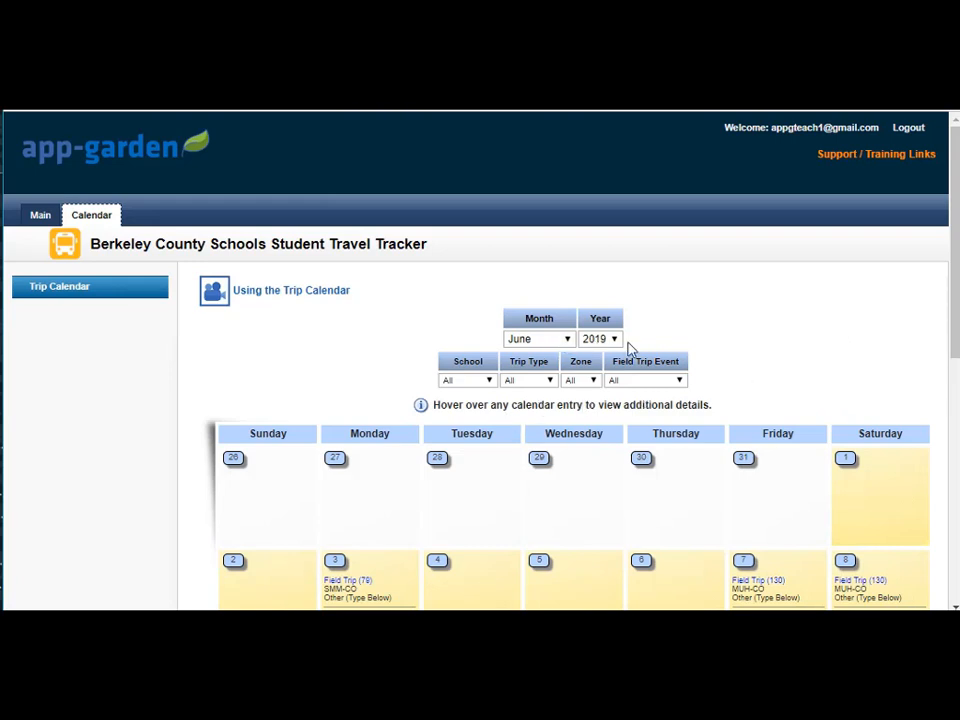
- Examine the calendar's School, Trip Type and Field Trip Event filter options and recheck the June 3 field trip entry
left_click(489, 381)
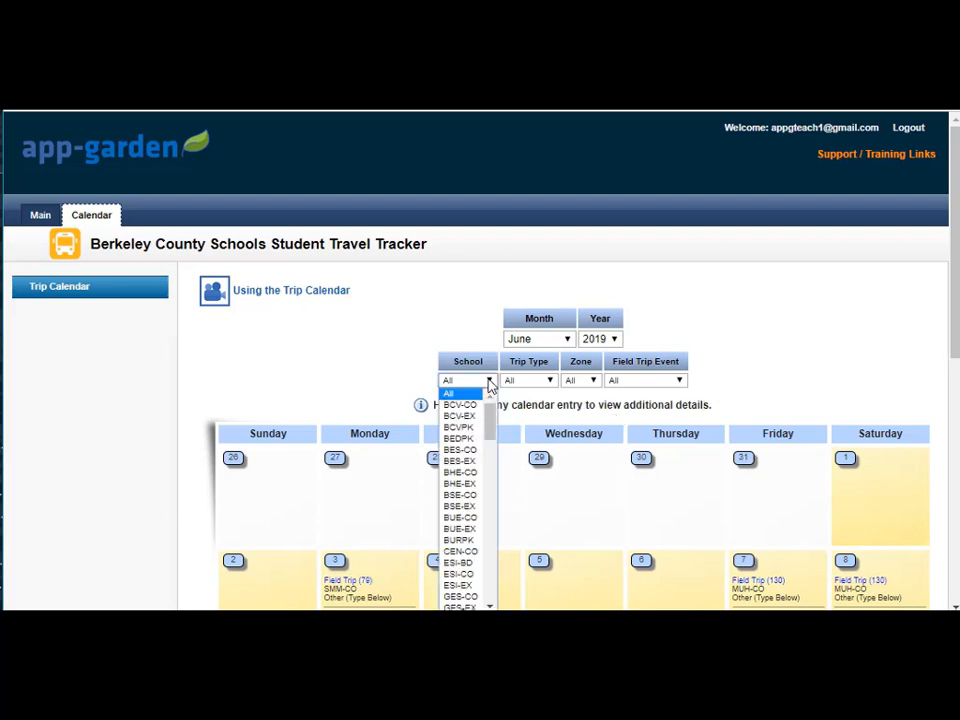
left_click(489, 381)
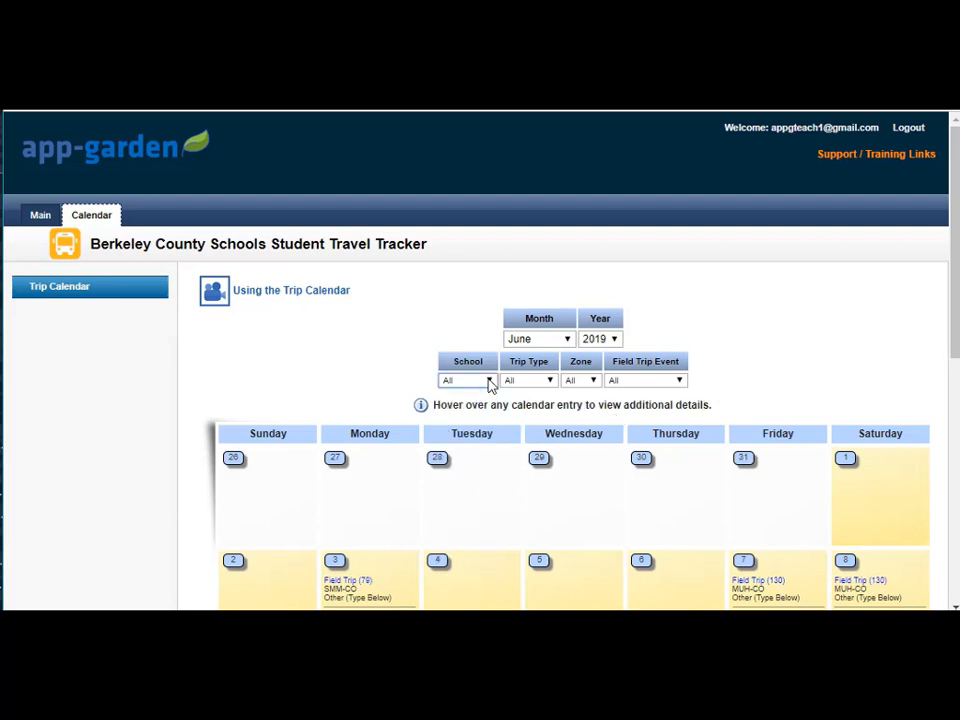
left_click(553, 383)
left_click(553, 383)
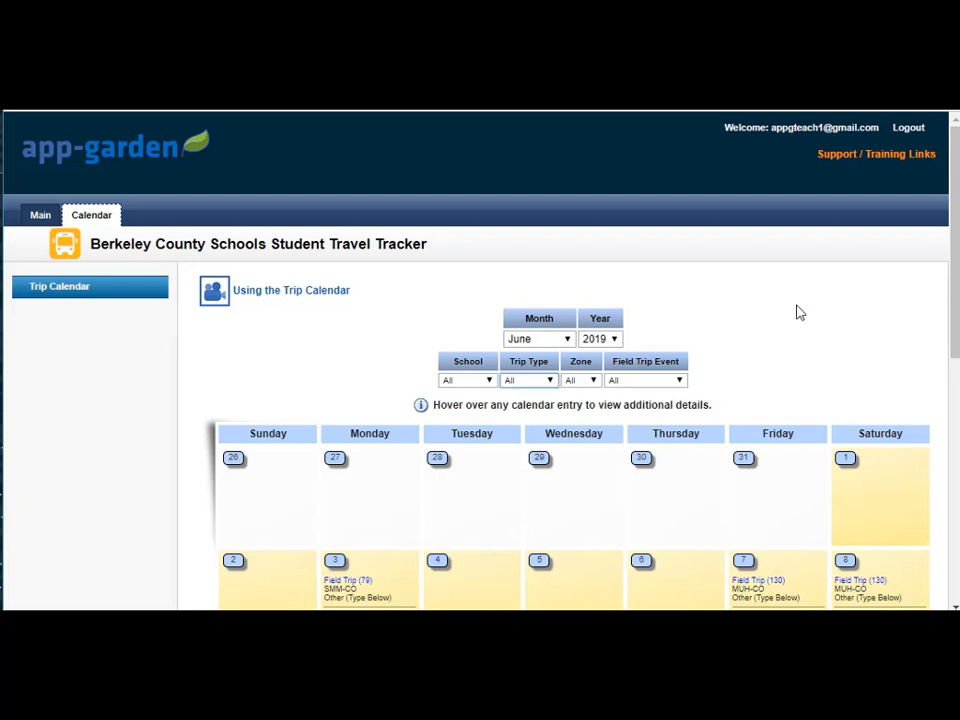
left_click(678, 381)
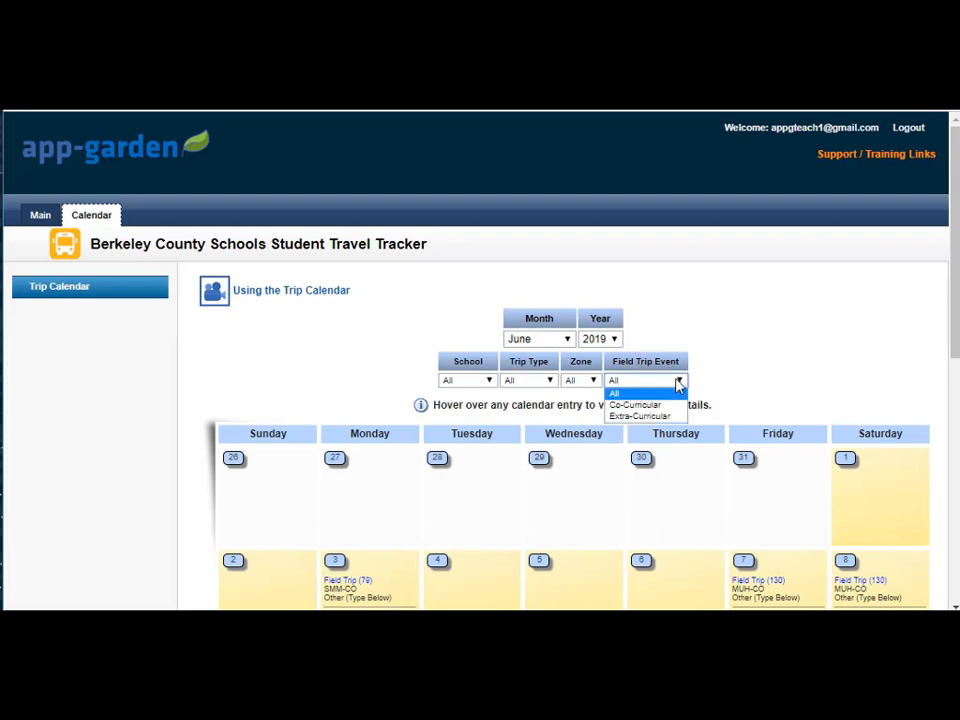
left_click(745, 359)
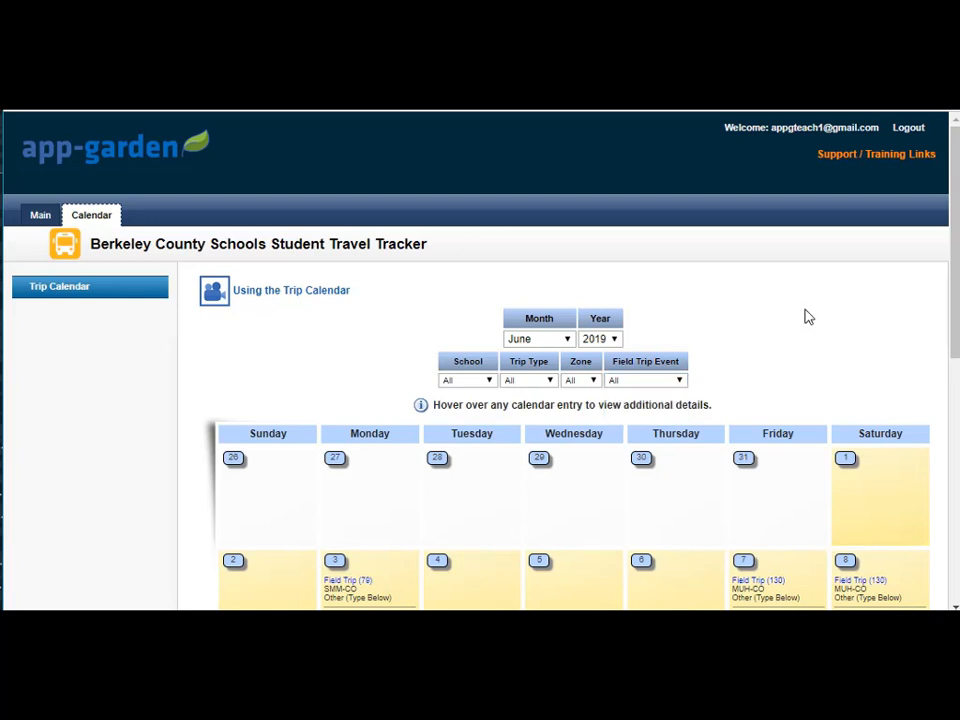
scroll(812, 300, "down", 1)
scroll(851, 205, "down", 1)
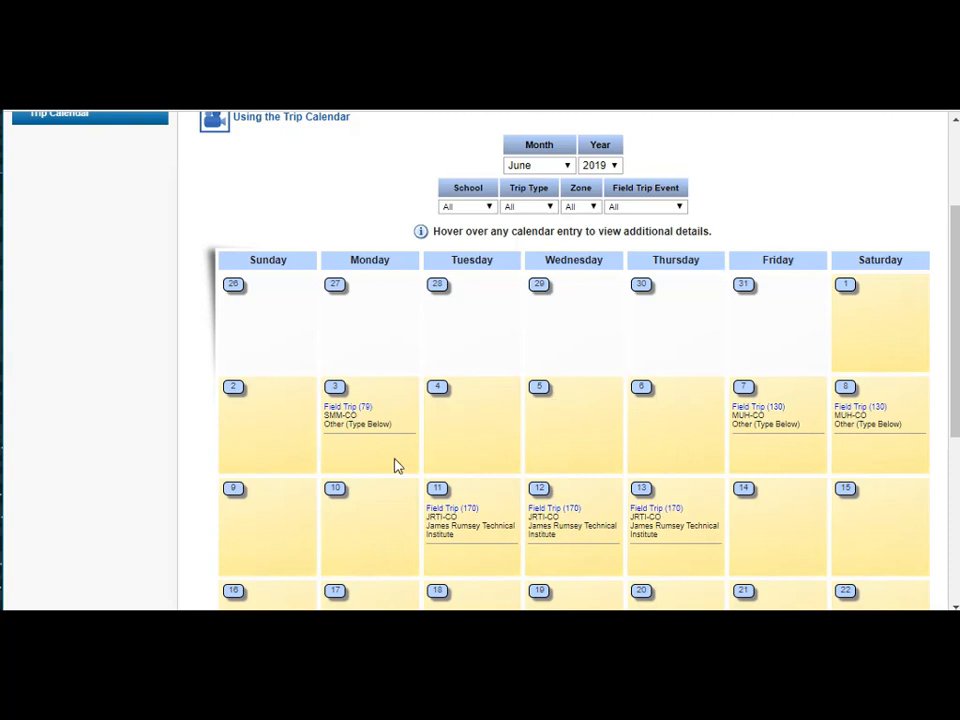
mouse_move(352, 409)
scroll(385, 466, "up", 3)
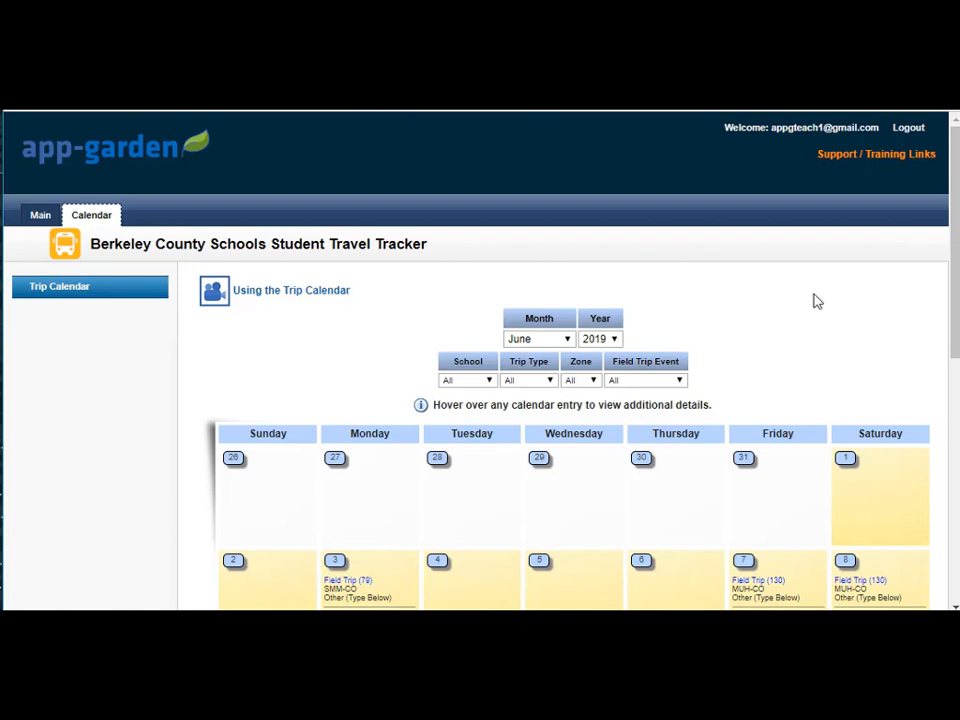
- Open the Travel Tracker support and training page, view the live support chat and close it
left_click(874, 159)
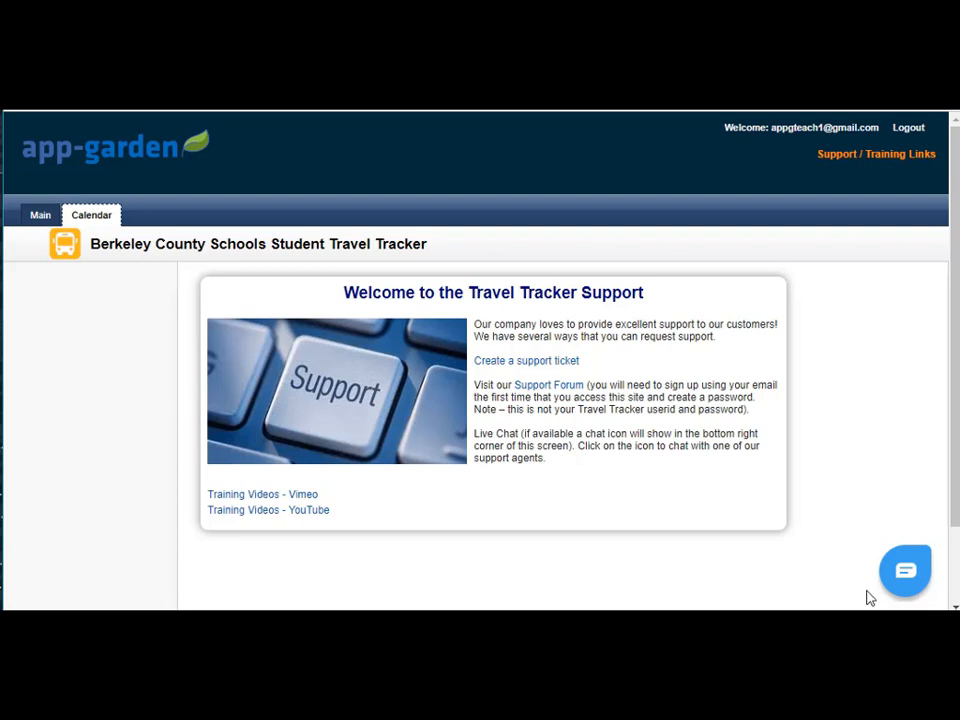
left_click(906, 580)
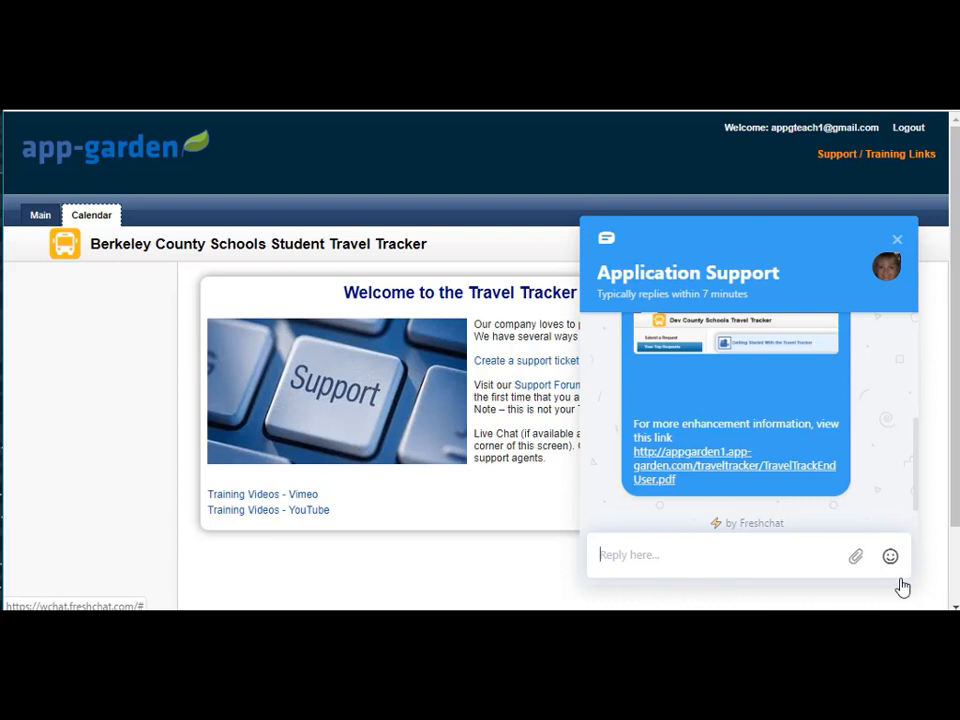
left_click(897, 240)
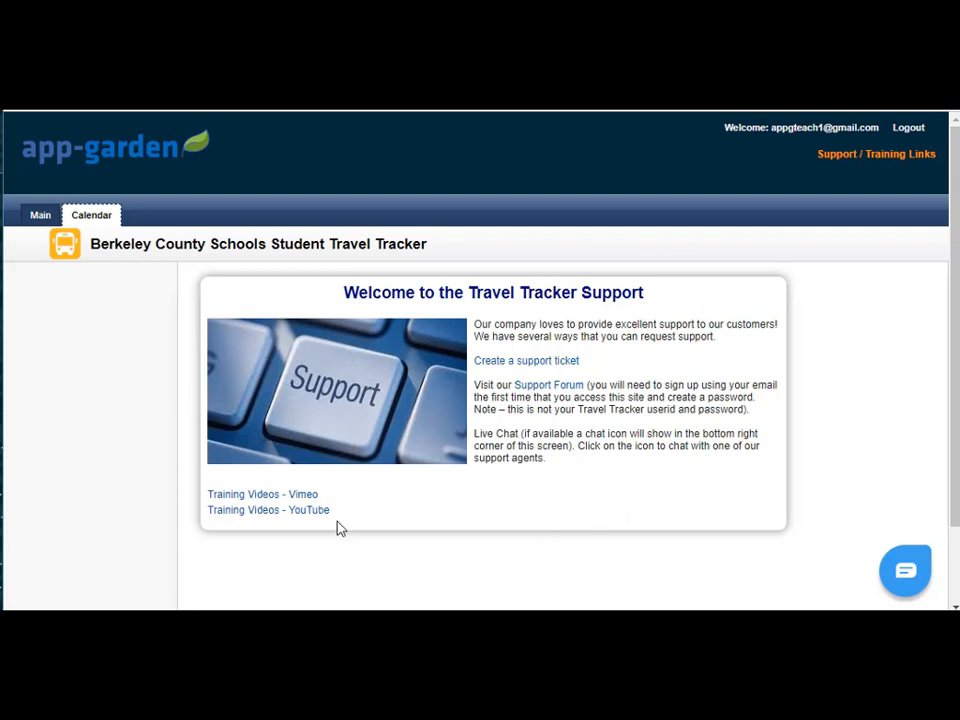
- Review the list of YouTube training videos and return to the Travel Tracker main page
left_click(259, 515)
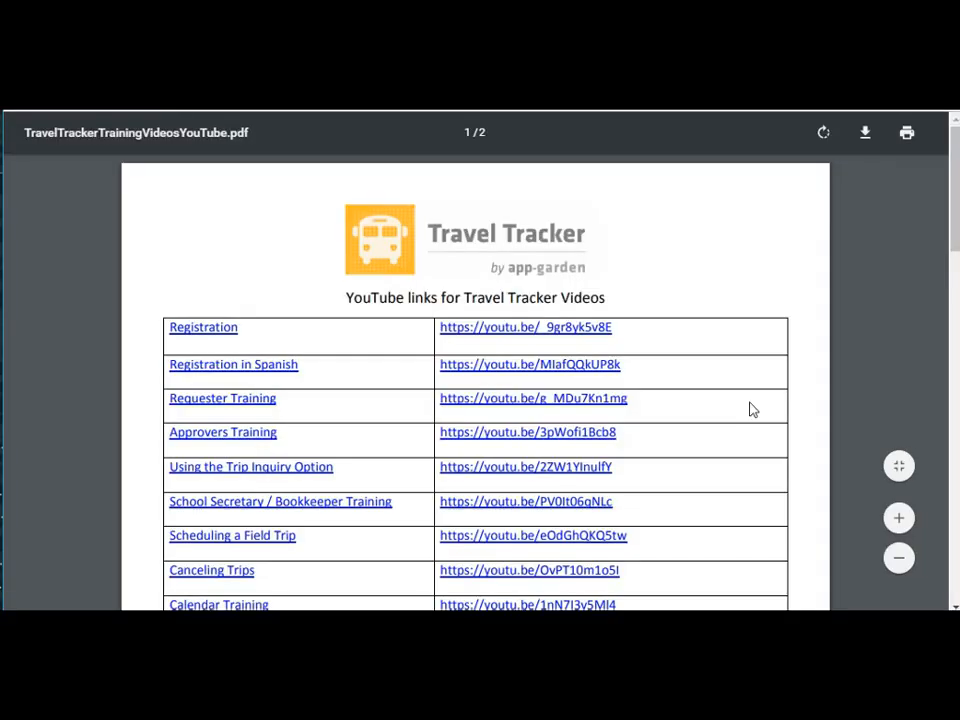
scroll(812, 388, "down", 2)
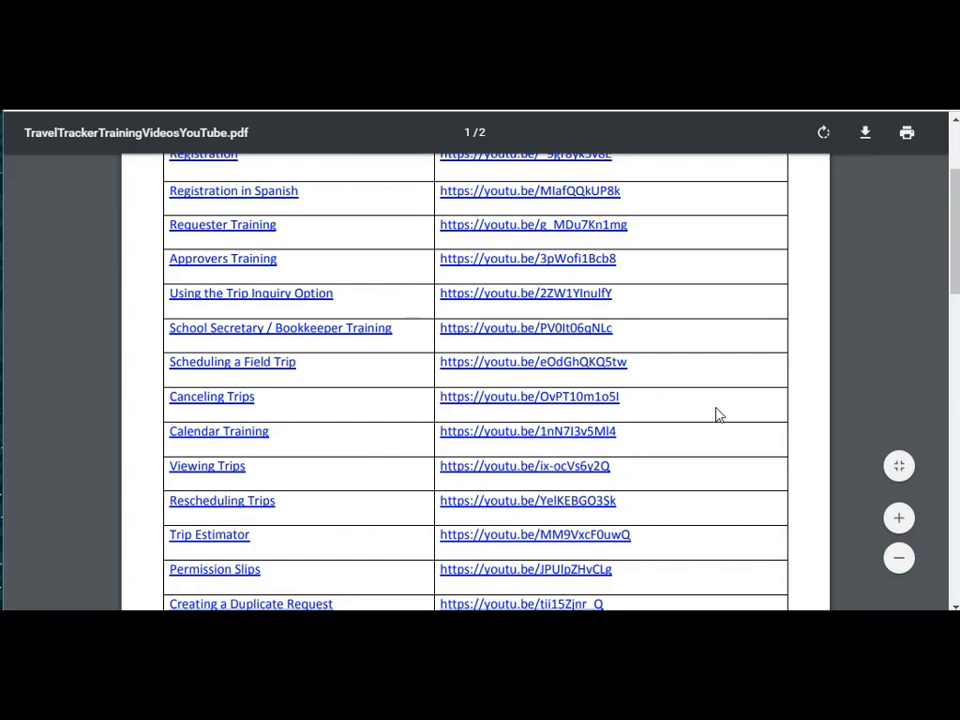
scroll(716, 414, "down", 2)
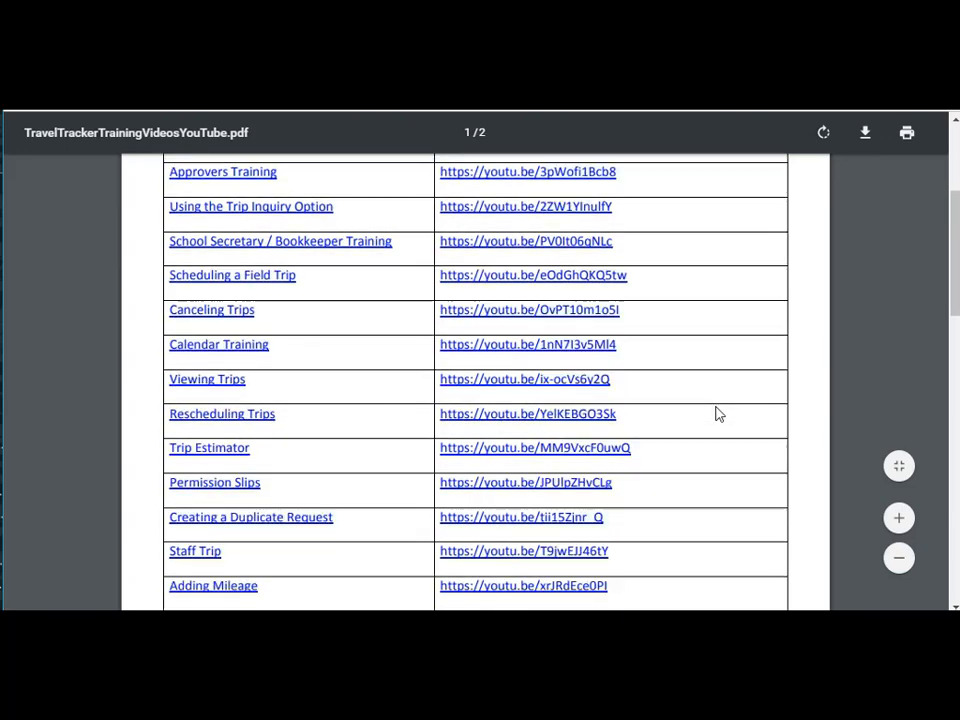
scroll(716, 414, "up", 6)
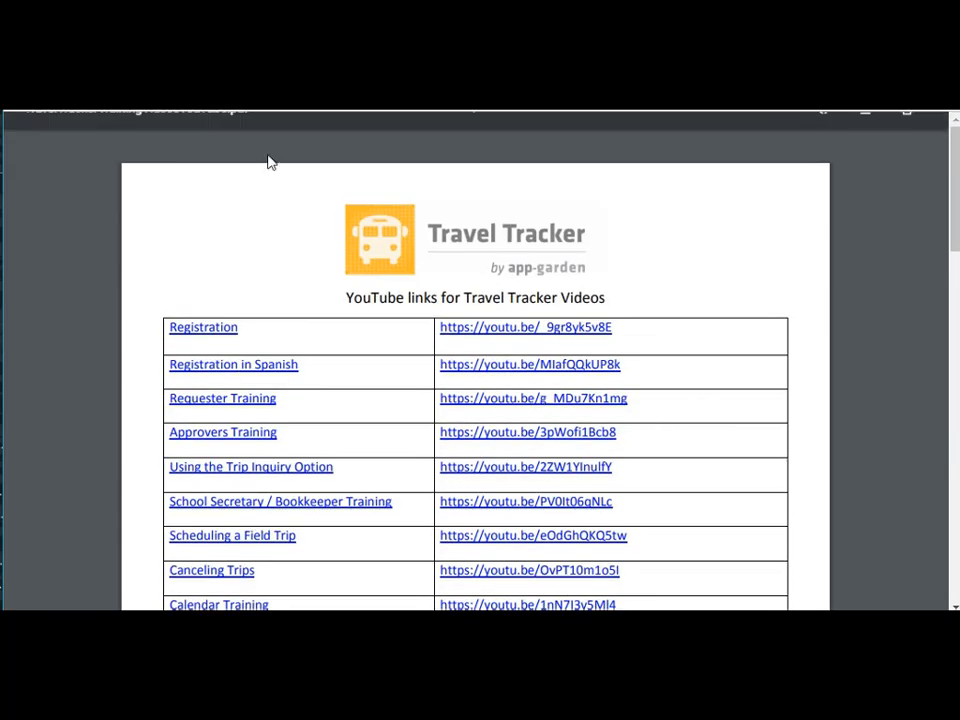
left_click(125, 110)
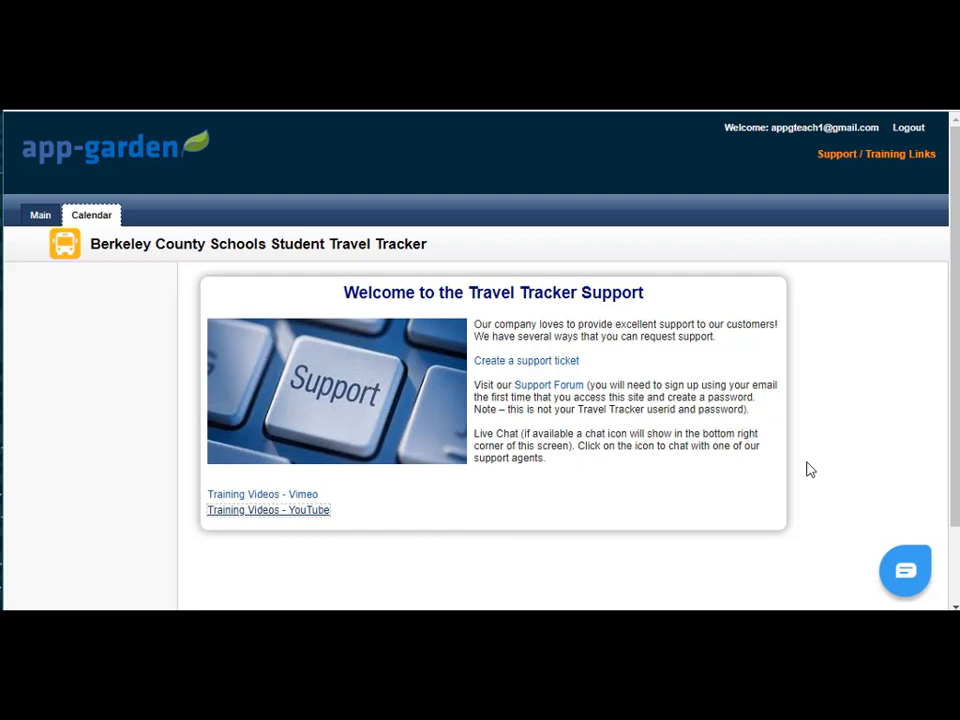
left_click(38, 217)
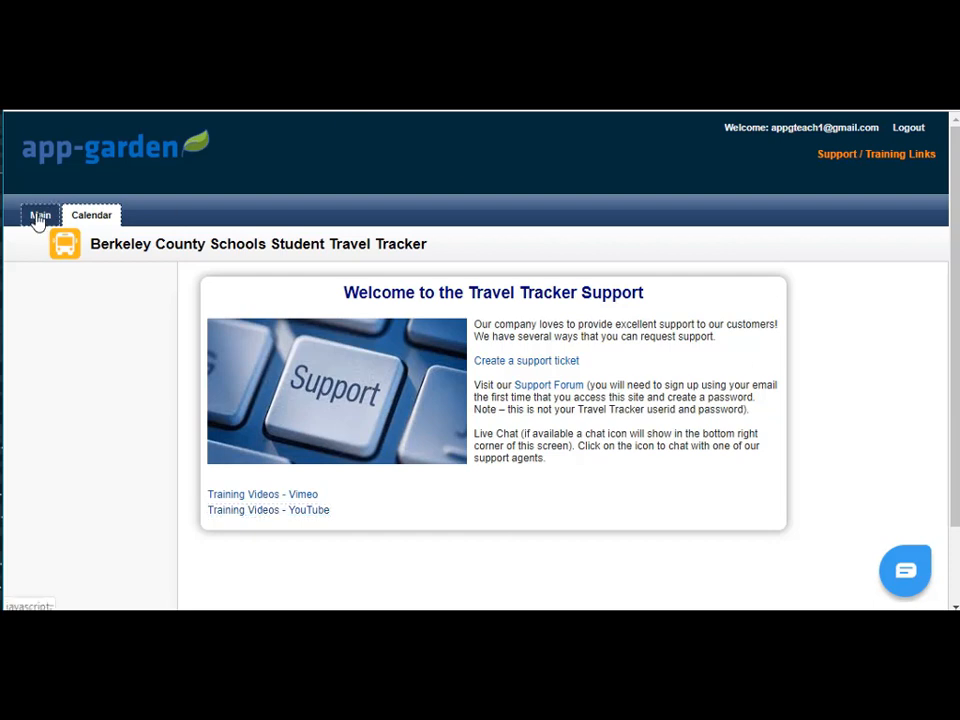